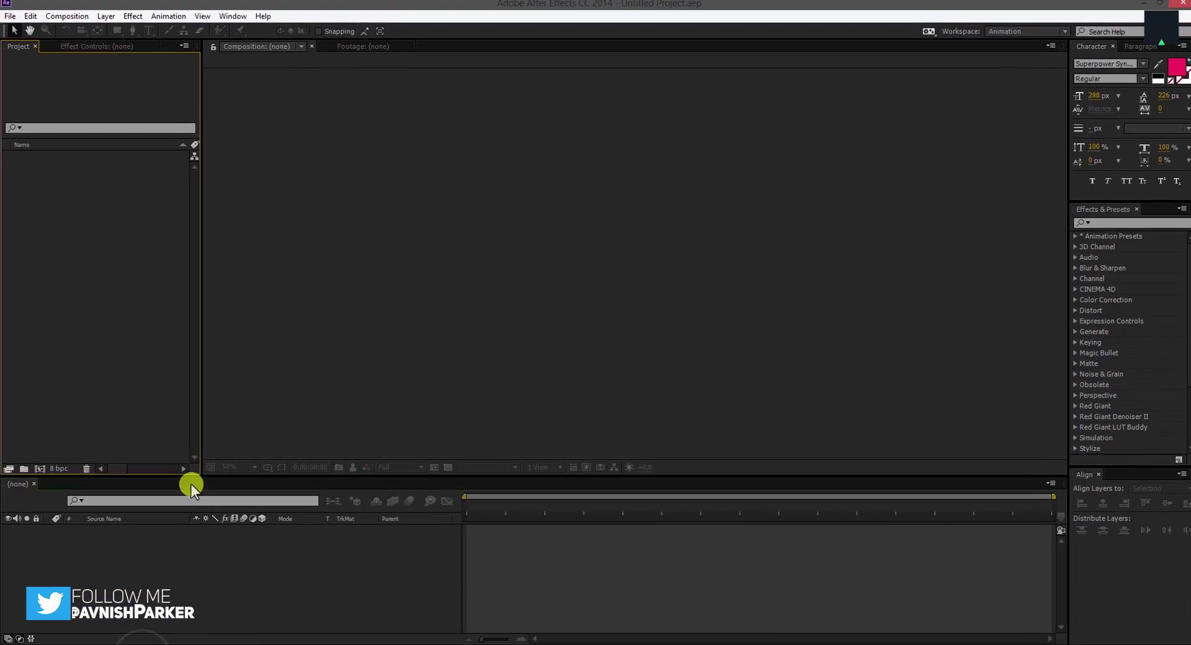
# - Create a new 1920×1080, 30 fps, 10-second composition named Liquid_Logo_Animation
pyautogui.click(65, 375)
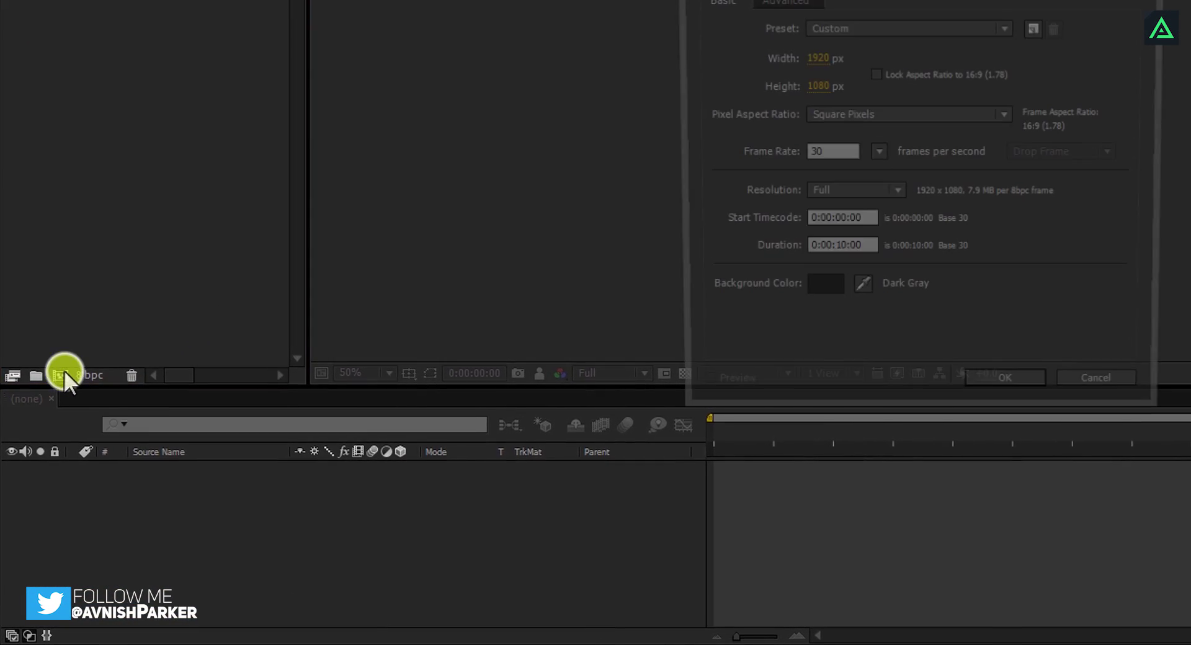
pyautogui.write('Liquid_Logo_Animation')
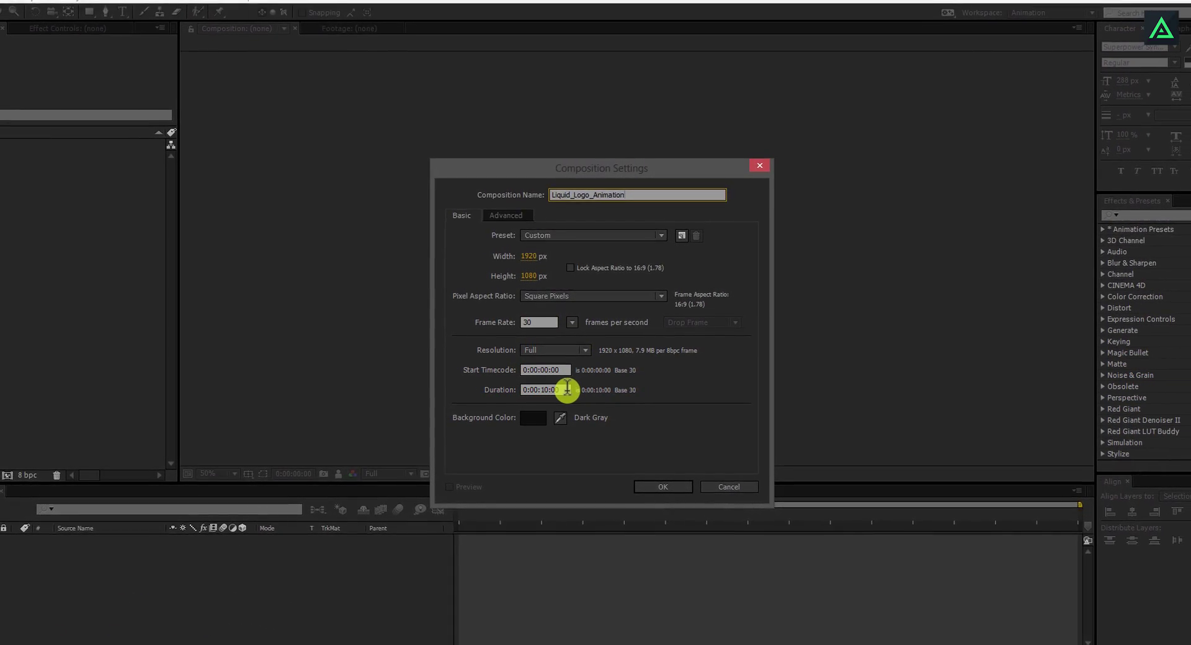
pyautogui.click(675, 493)
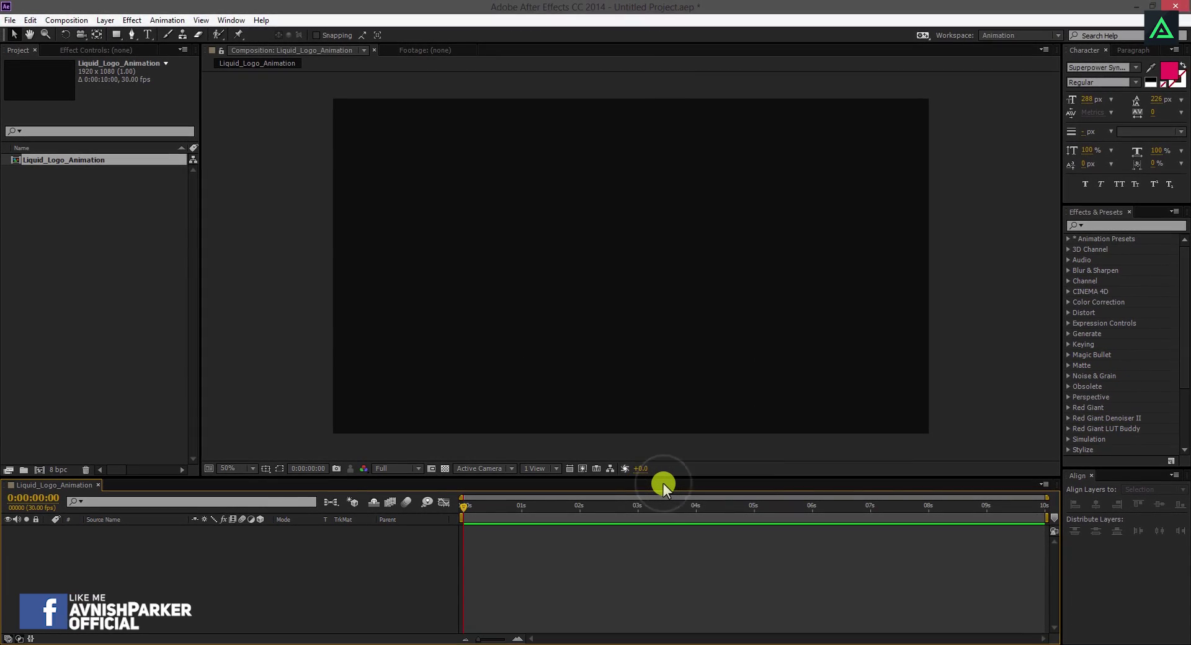
# - Add a black full-frame solid layer named Liquid_Lines
pyautogui.rightClick(213, 525)
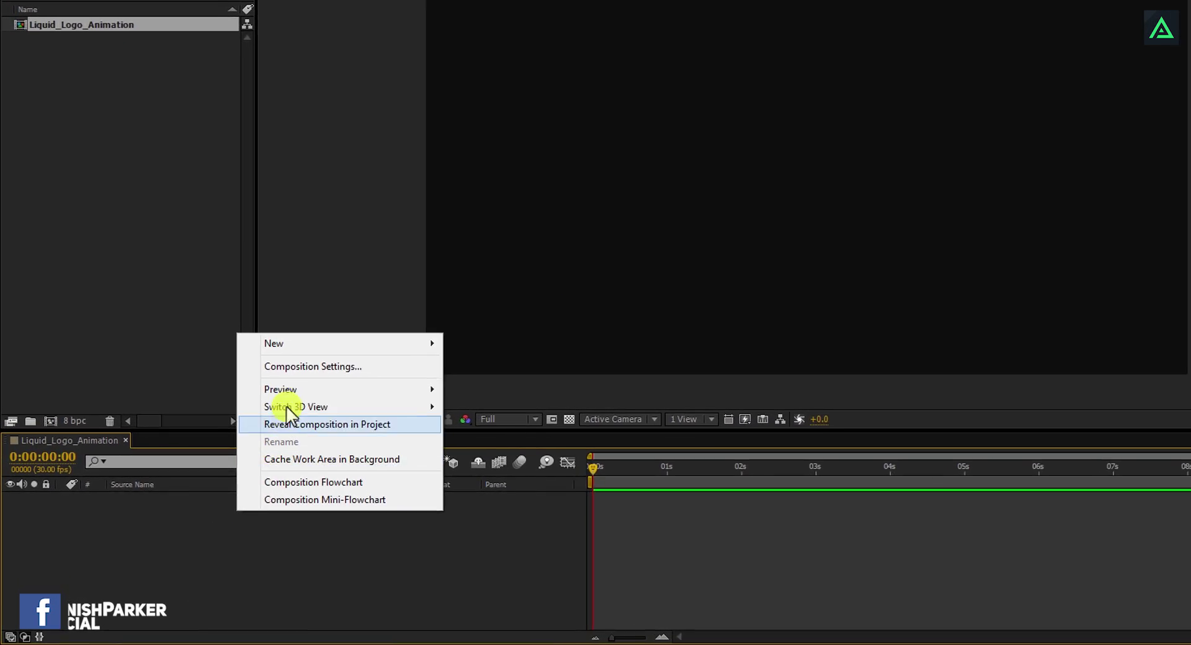
pyautogui.moveTo(248, 373)
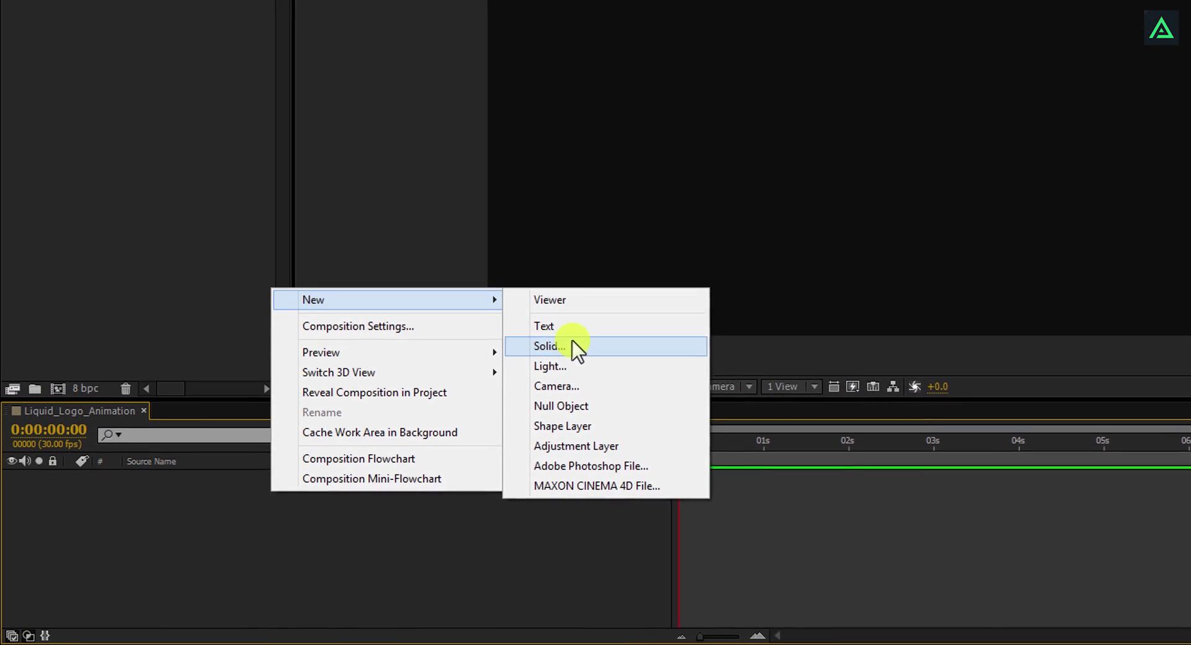
pyautogui.click(572, 345)
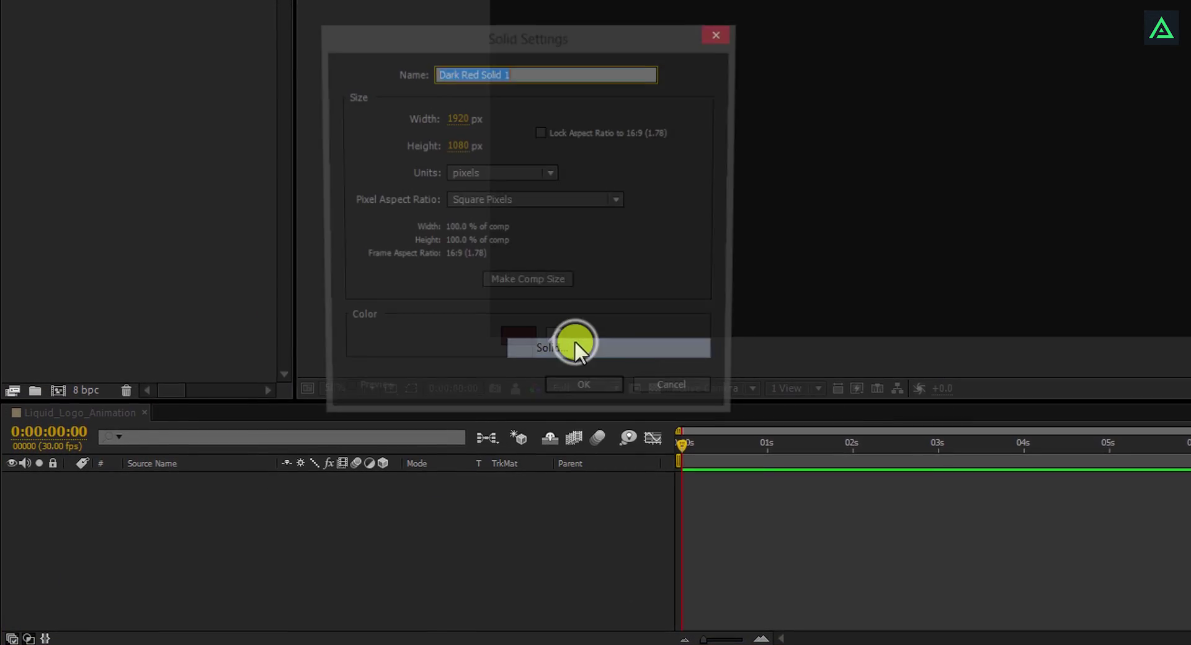
pyautogui.write('Liquid_Lines')
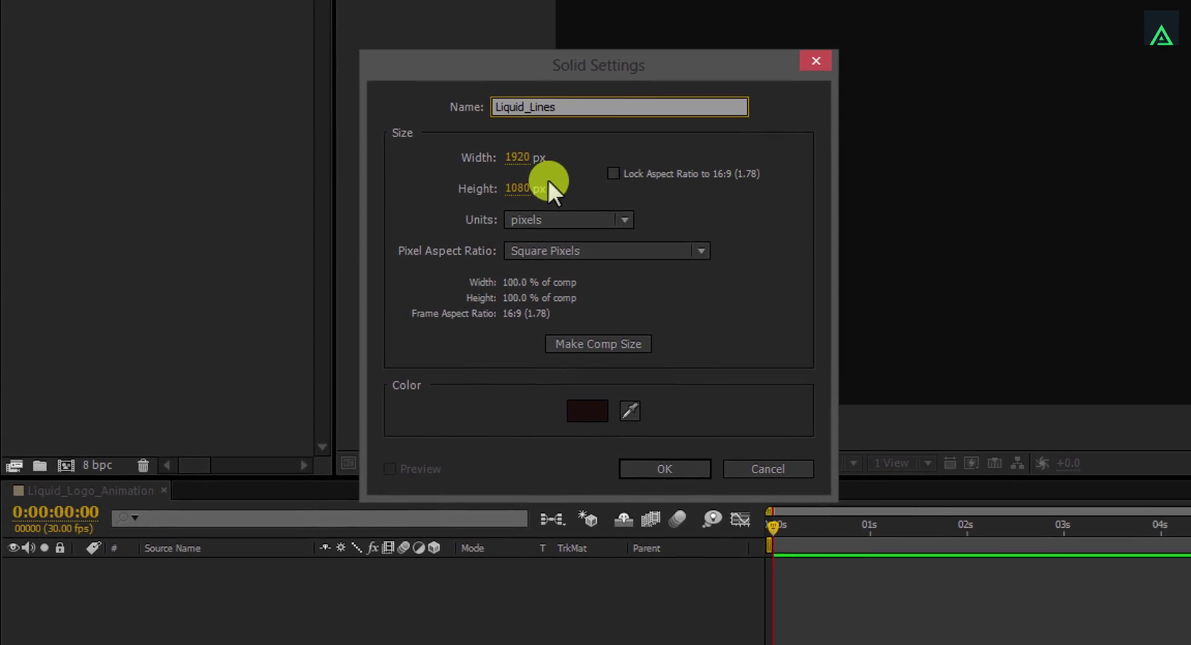
pyautogui.click(599, 396)
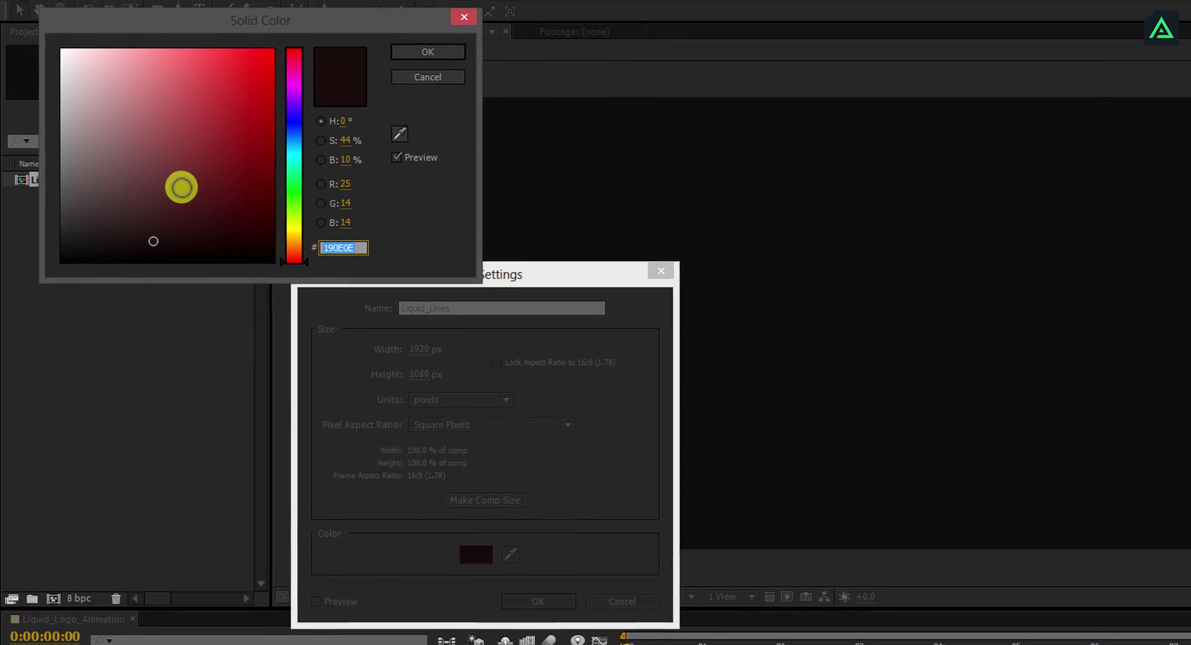
pyautogui.moveTo(177, 171); pyautogui.dragTo(83, 225)
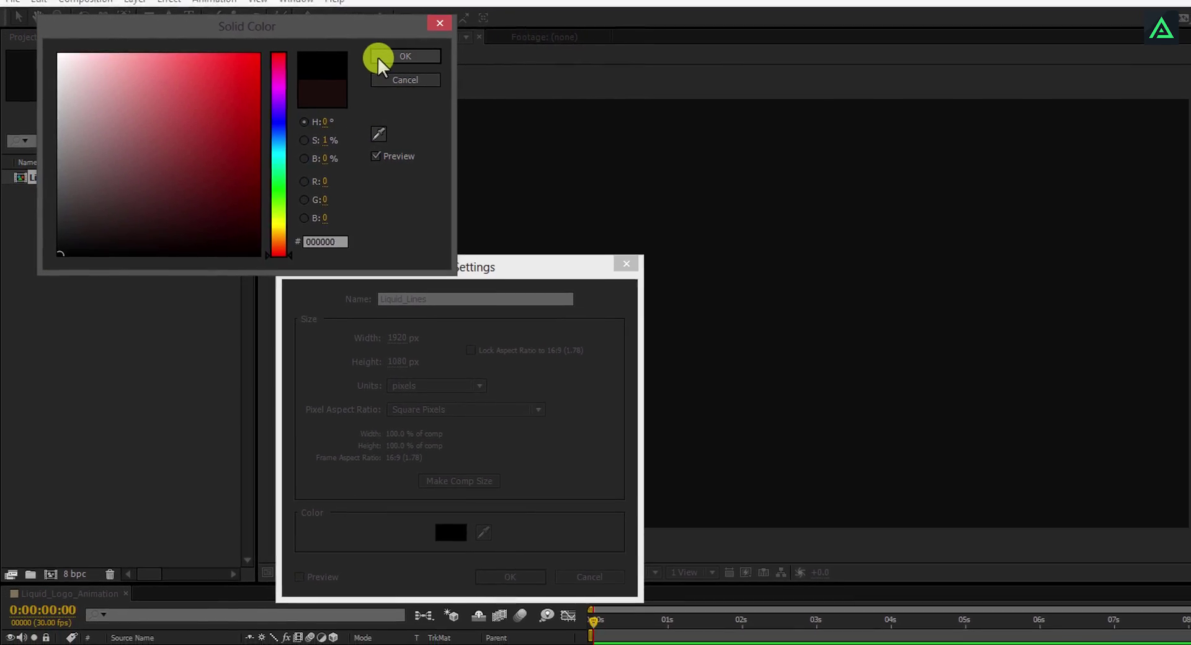
pyautogui.click(397, 56)
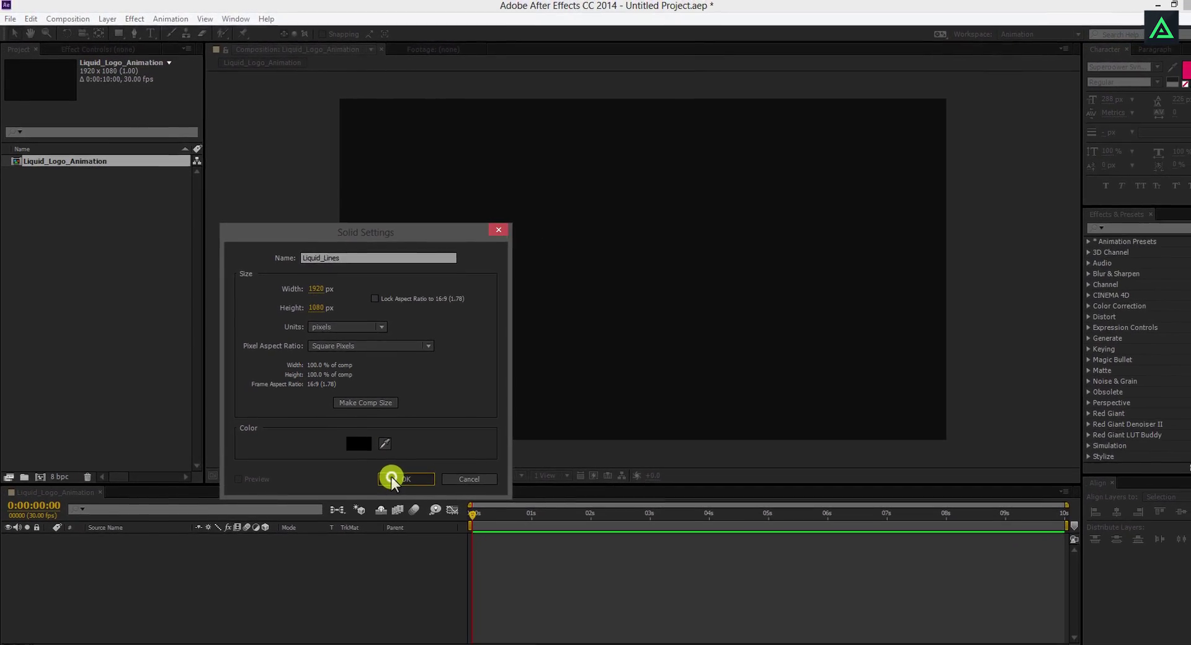
pyautogui.click(435, 518)
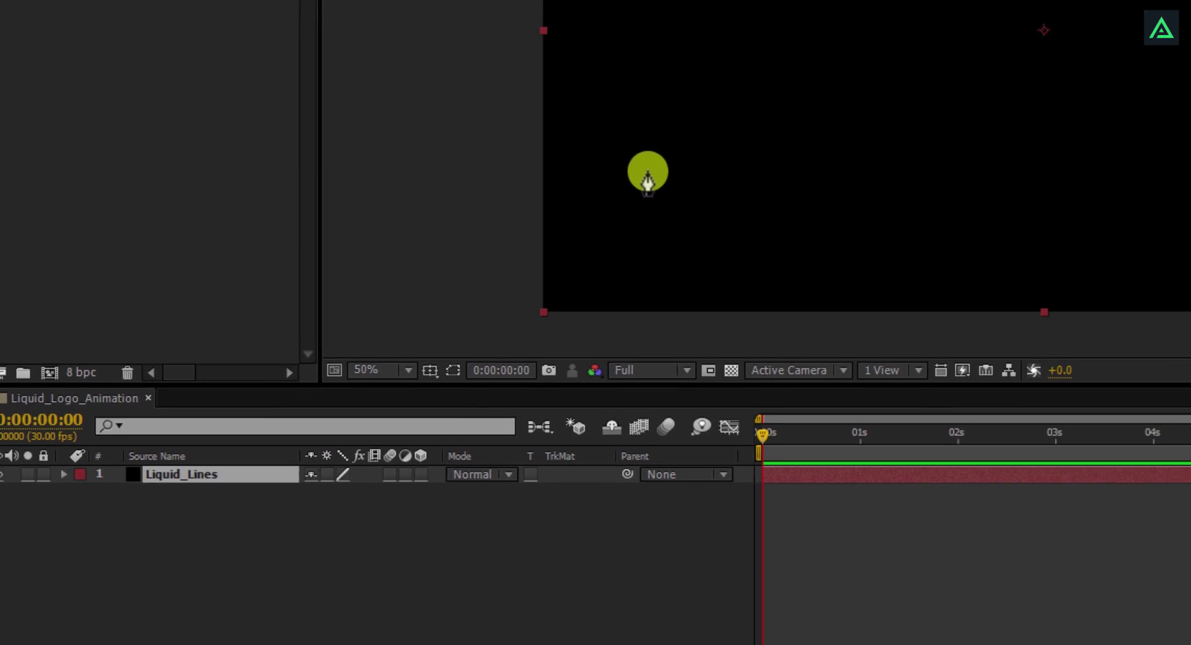
# - Draw an open, curving figure-eight mask path across the Liquid_Lines solid
pyautogui.click(746, 0)
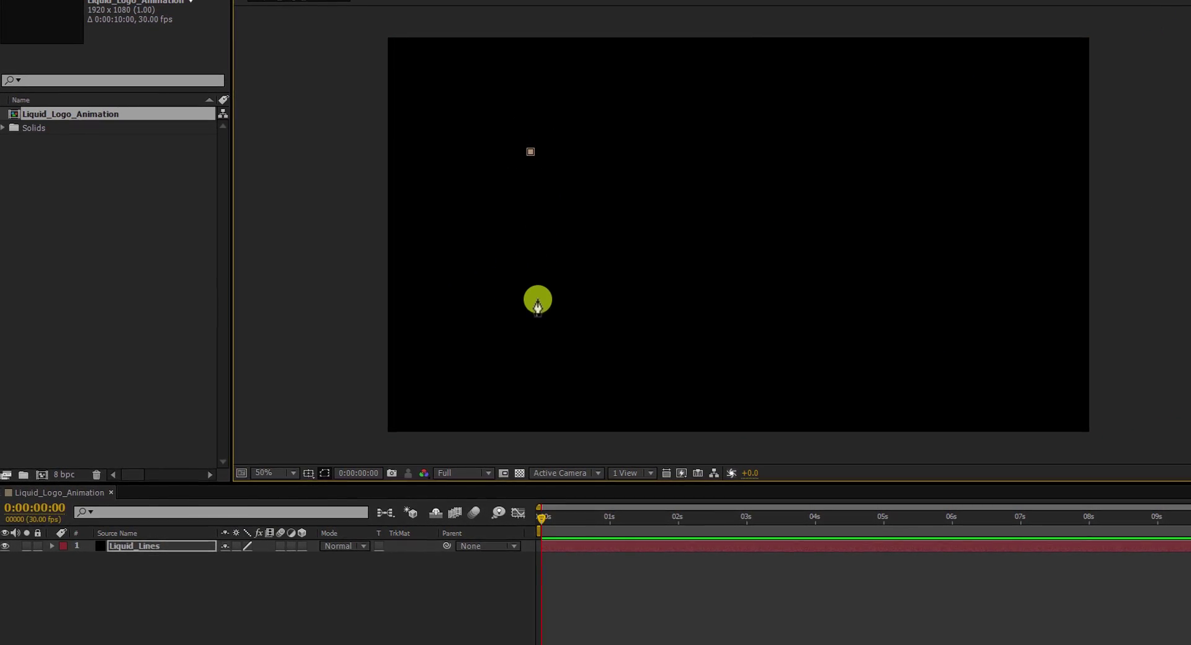
pyautogui.moveTo(592, 300); pyautogui.dragTo(682, 330)
pyautogui.moveTo(799, 178); pyautogui.dragTo(955, 209)
pyautogui.moveTo(983, 346); pyautogui.dragTo(964, 425)
pyautogui.click(677, 295)
pyautogui.moveTo(647, 307); pyautogui.dragTo(573, 74)
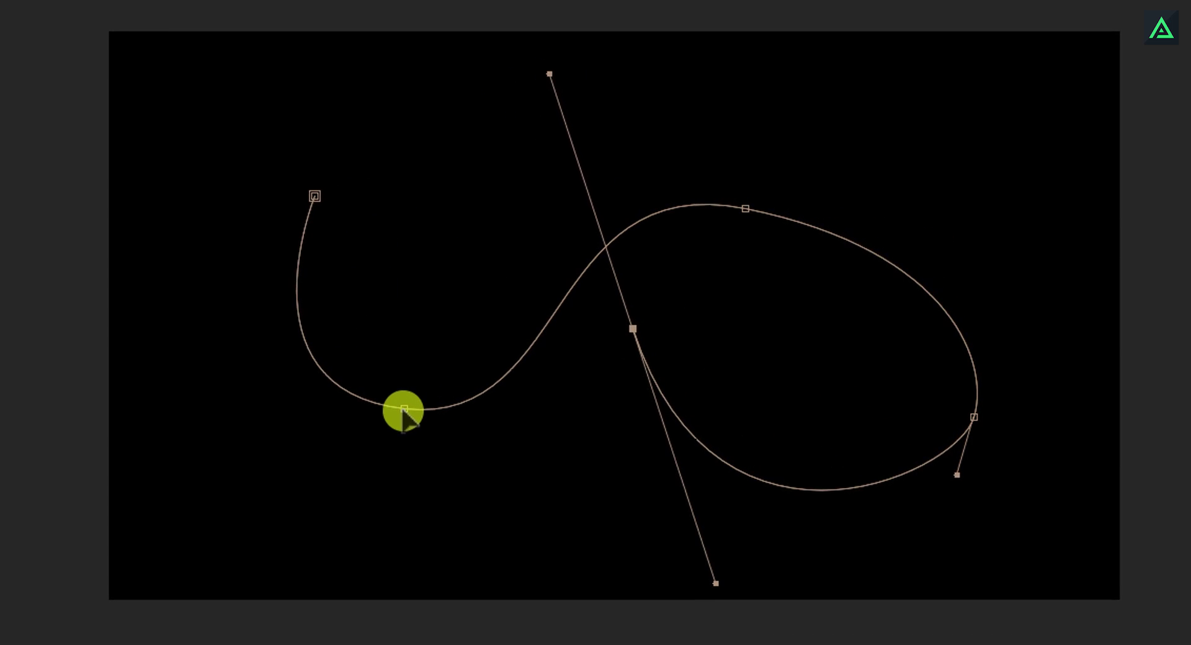
# - Nudge the lower-left, lower-right and open-end mask points to refine the curves
pyautogui.moveTo(409, 405); pyautogui.dragTo(369, 387)
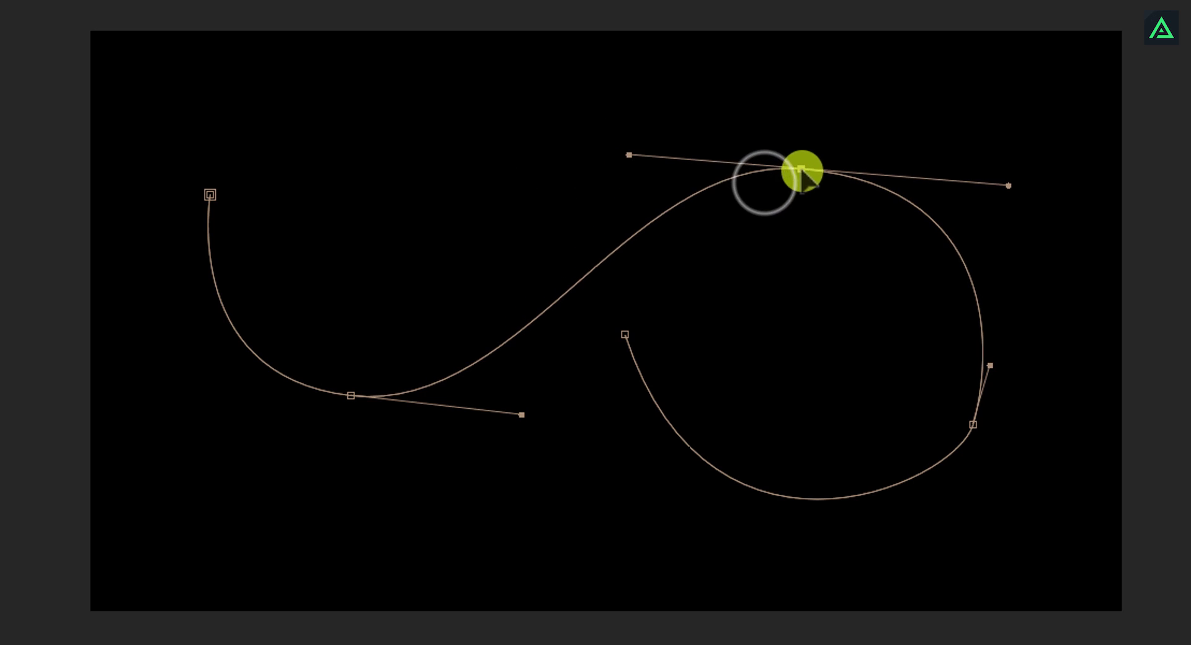
pyautogui.moveTo(971, 423); pyautogui.dragTo(933, 428)
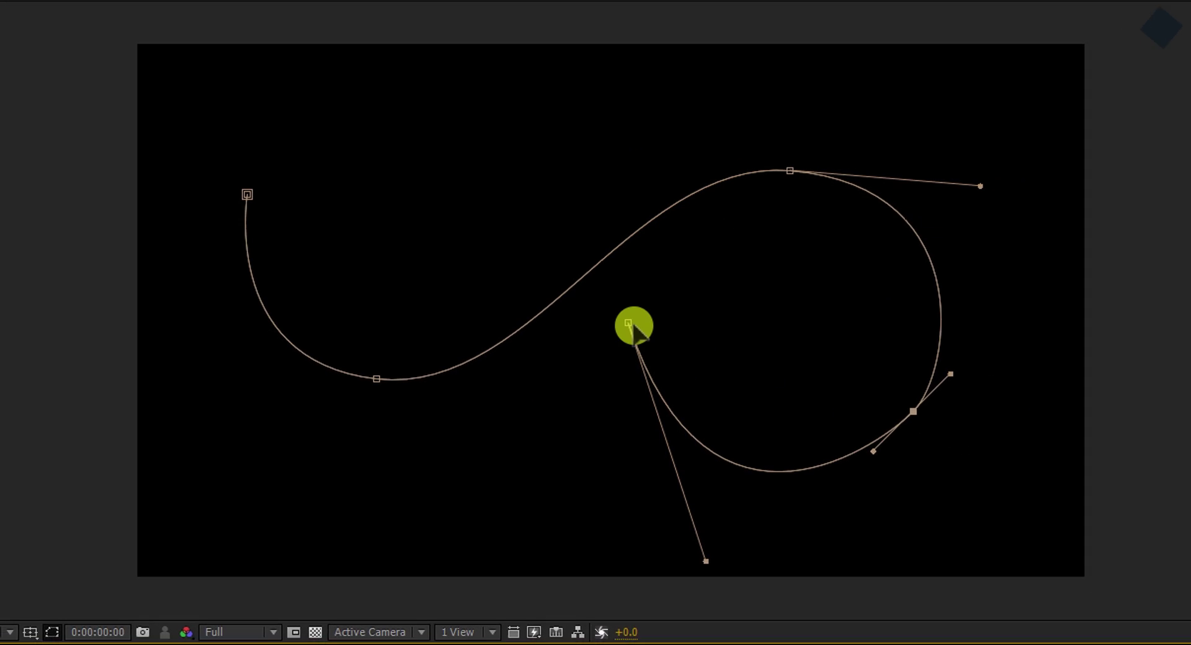
pyautogui.moveTo(630, 323); pyautogui.dragTo(612, 323)
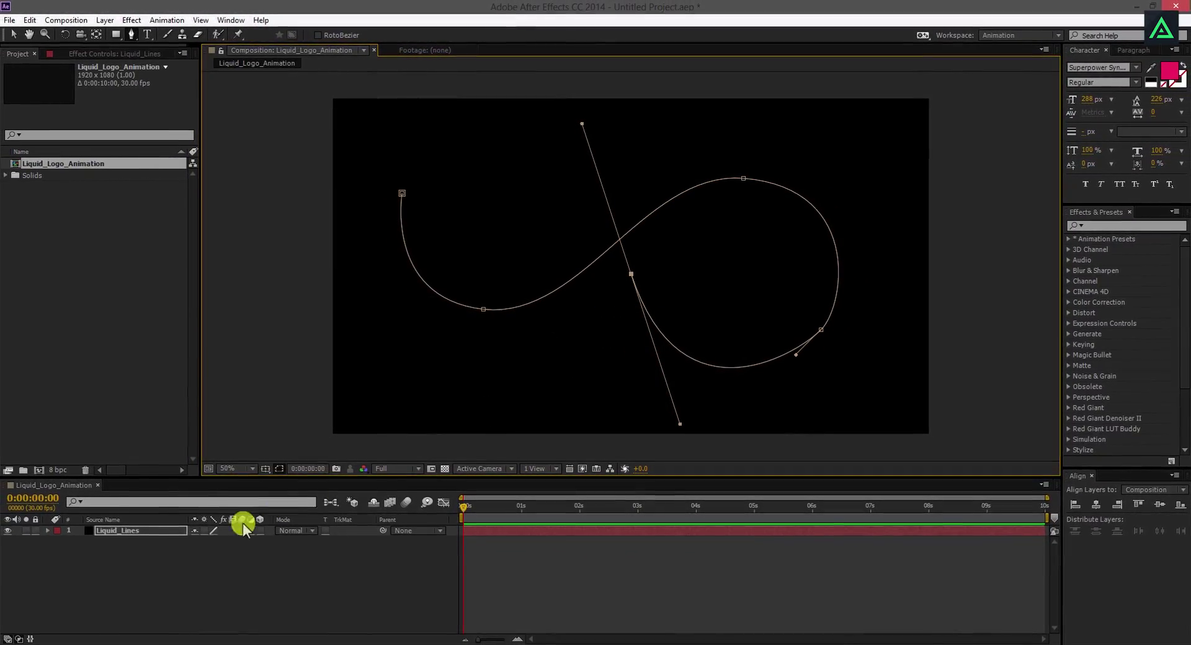
# - Select the Liquid_Lines layer's mask path in the timeline
pyautogui.click(115, 530)
pyautogui.press('m')
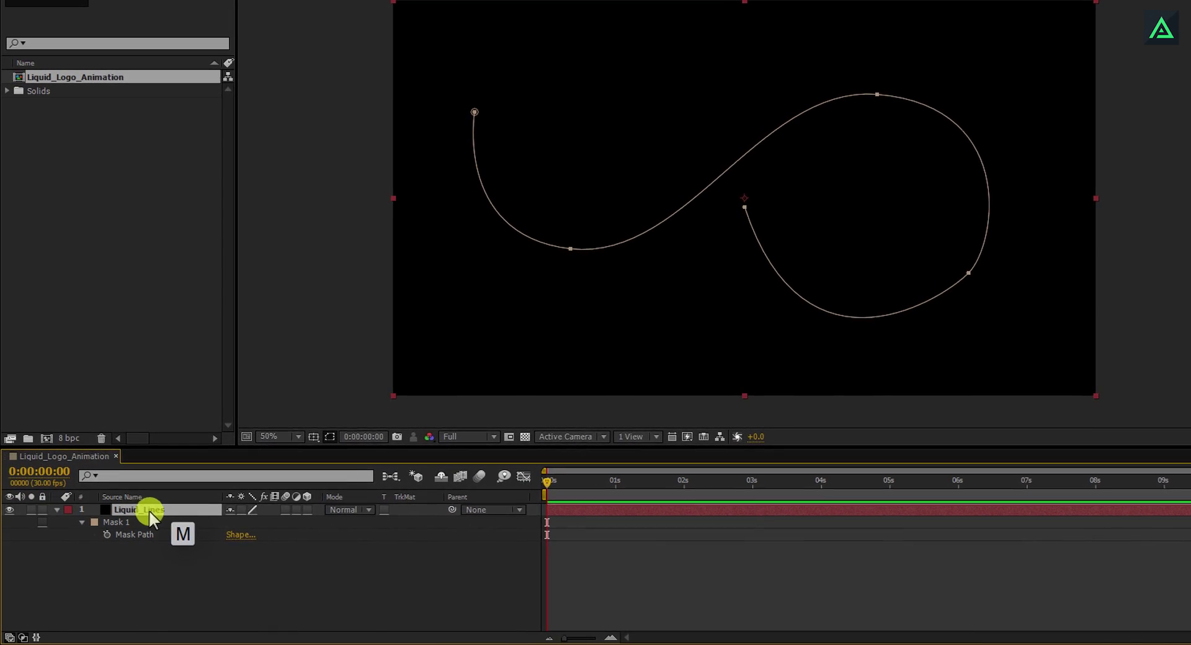
pyautogui.click(150, 533)
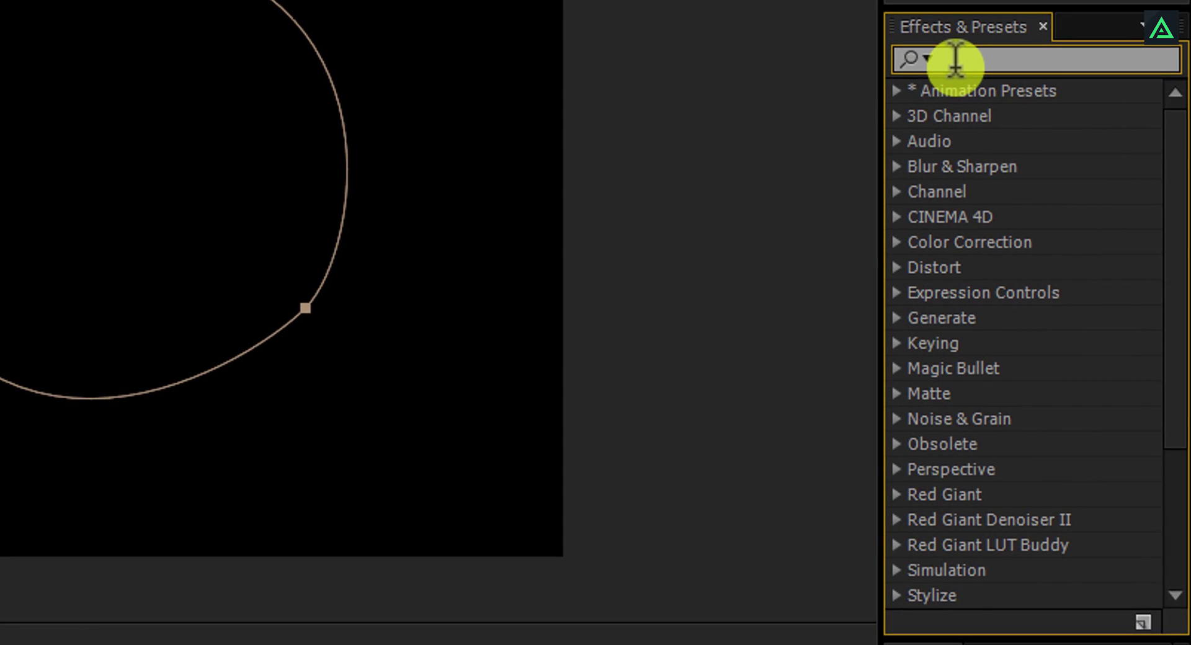
# - Find CC Particle Systems II by searching 'particl' and apply it to Liquid_Lines
pyautogui.click(955, 59)
pyautogui.write('par')
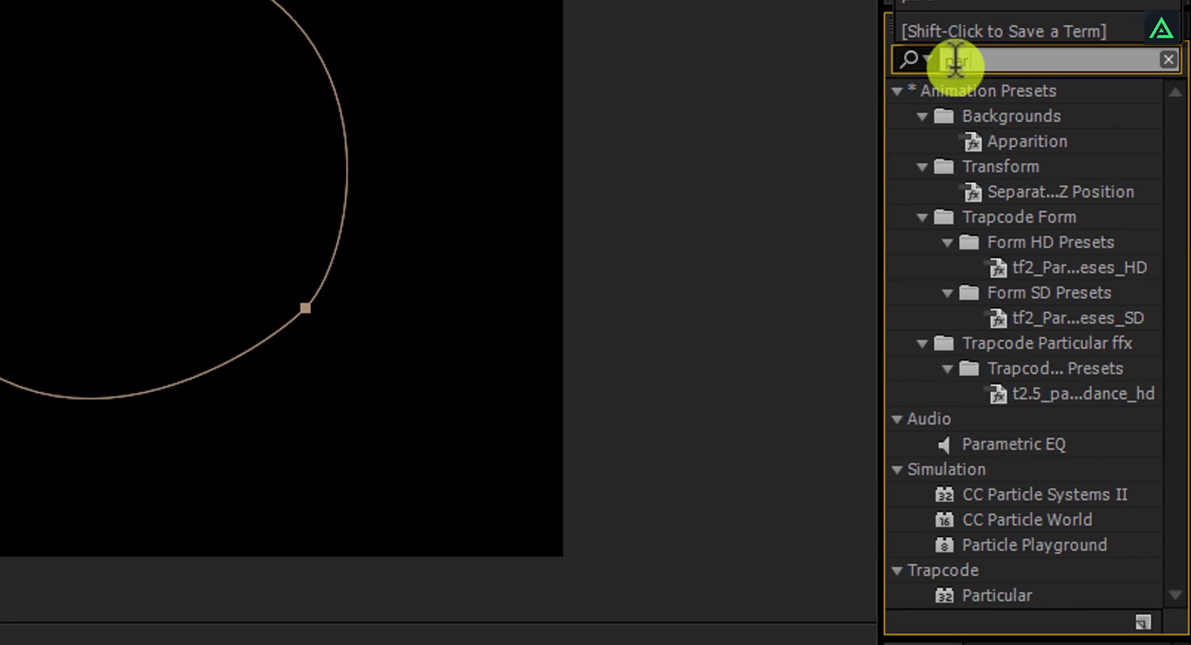
pyautogui.write('ticl')
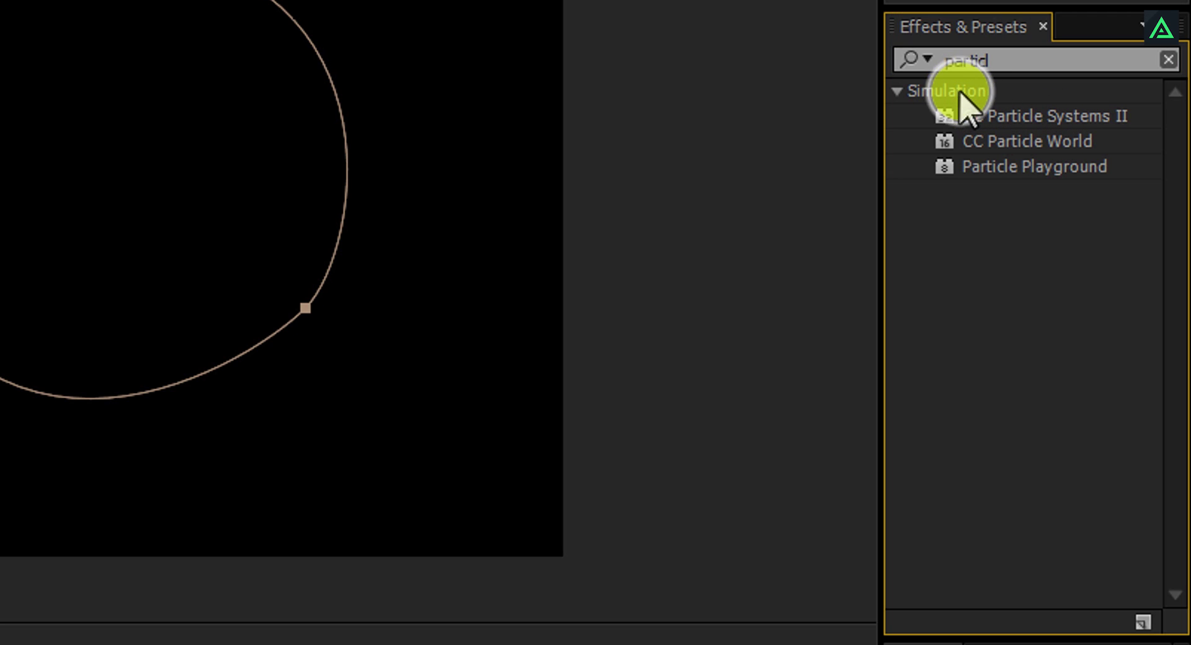
pyautogui.click(1045, 119)
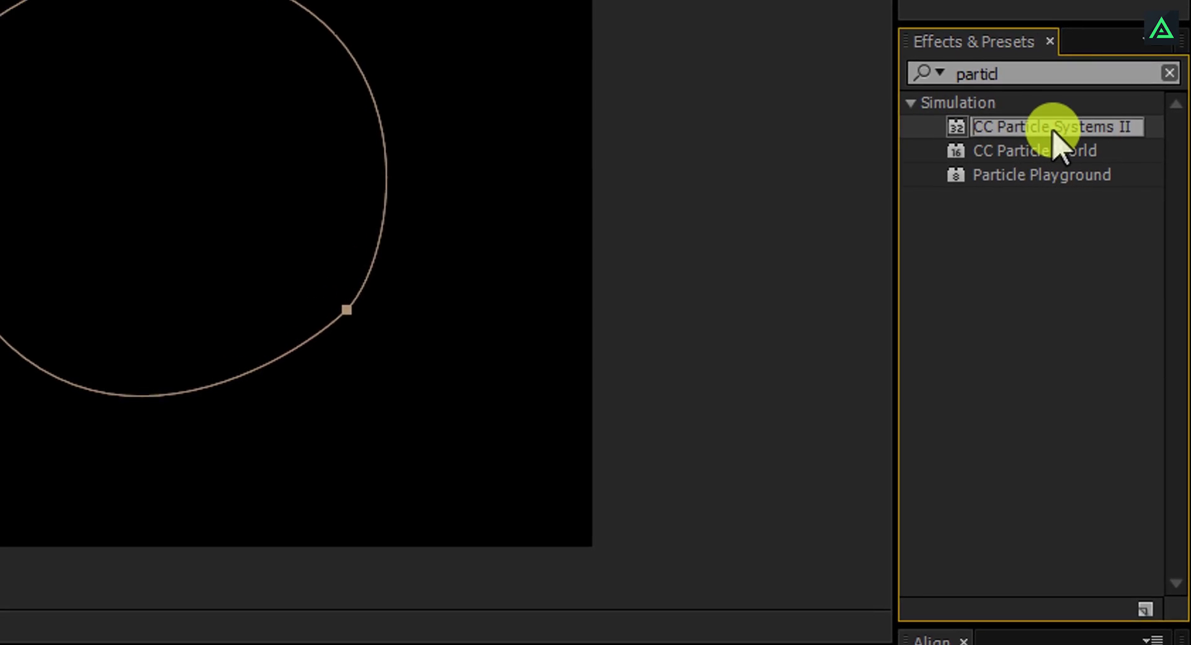
pyautogui.moveTo(1093, 192); pyautogui.dragTo(356, 216)
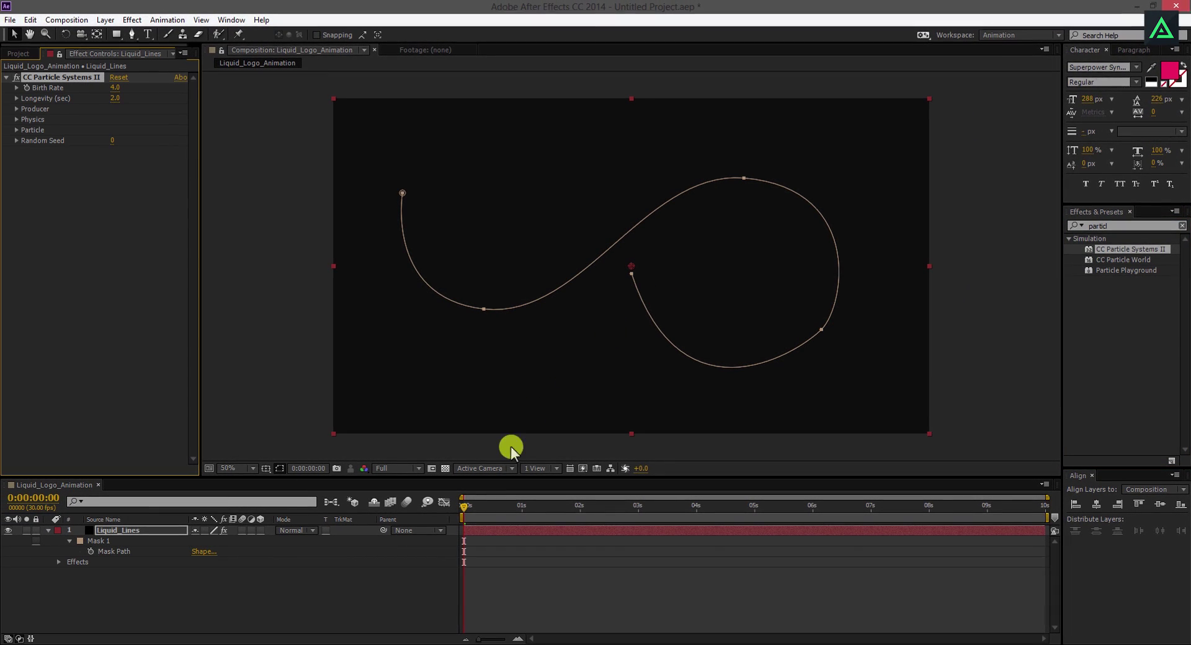
# - Set particle Birth Rate to 50 and Longevity to 0.6 seconds
pyautogui.moveTo(465, 505)
pyautogui.mouseDown()
pyautogui.moveTo(632, 509)
pyautogui.moveTo(495, 511)
pyautogui.moveTo(507, 496)
pyautogui.moveTo(552, 498)
pyautogui.mouseUp()
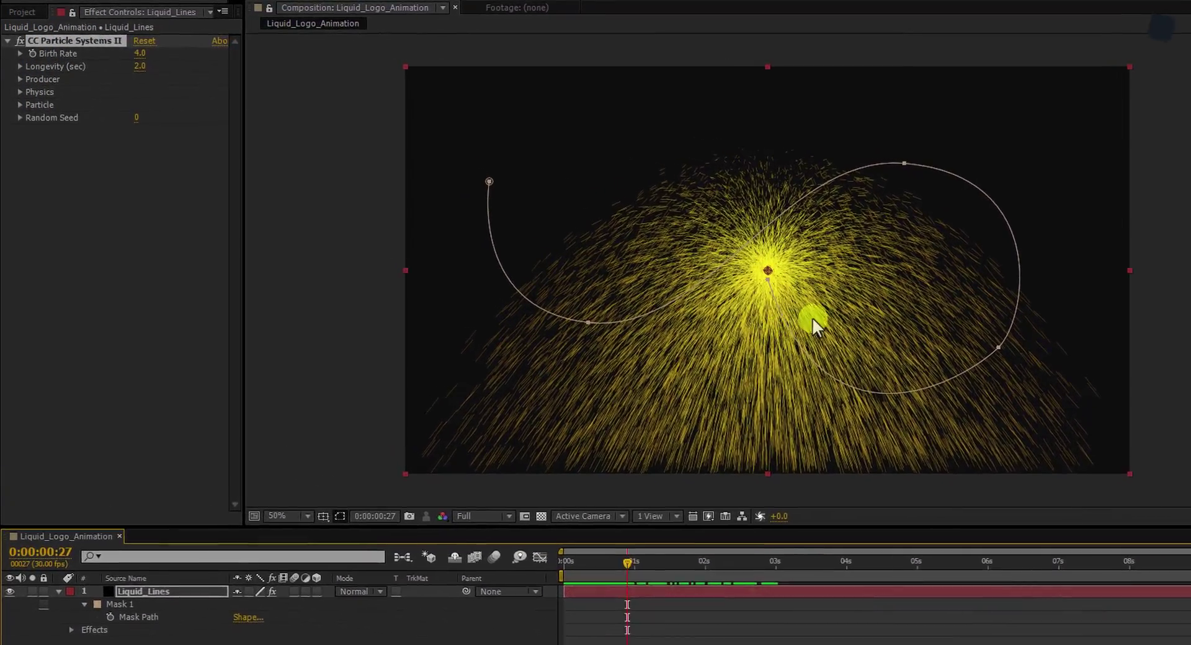
pyautogui.moveTo(878, 336); pyautogui.dragTo(631, 290)
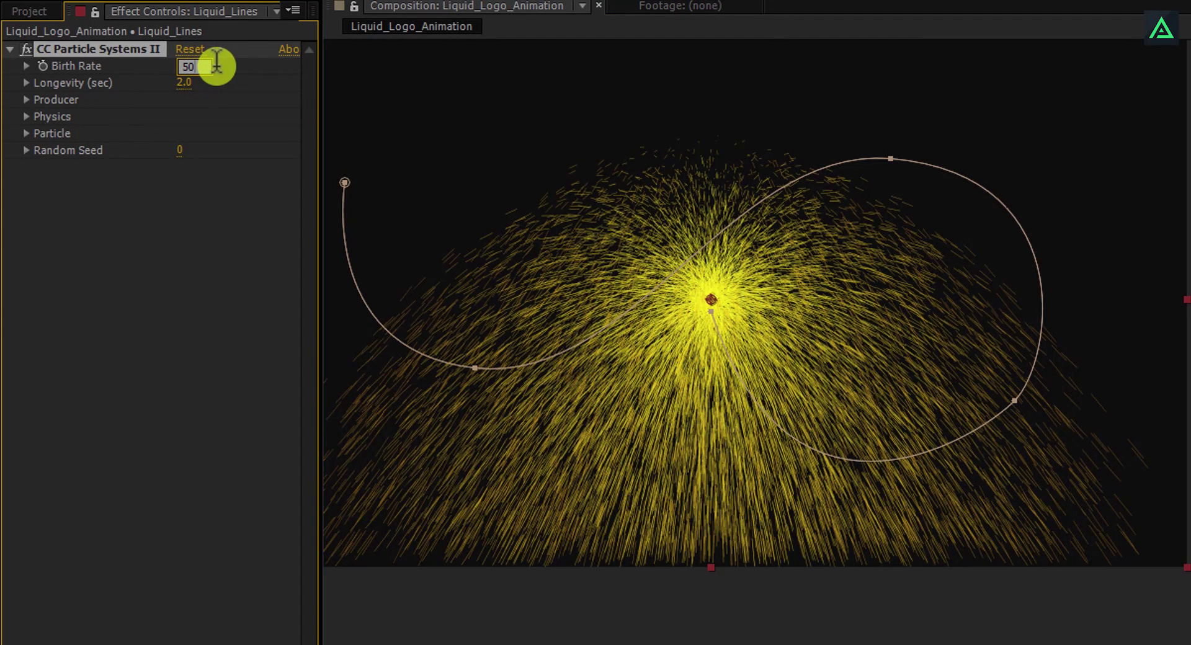
pyautogui.press('Return')
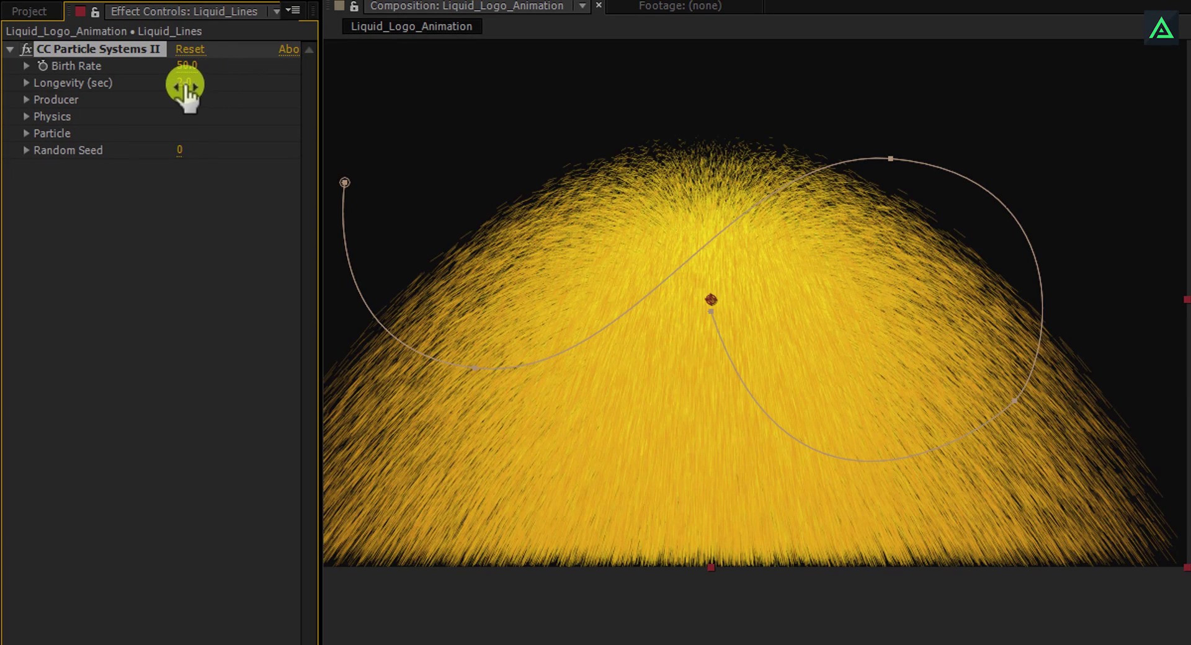
pyautogui.write('0.6')
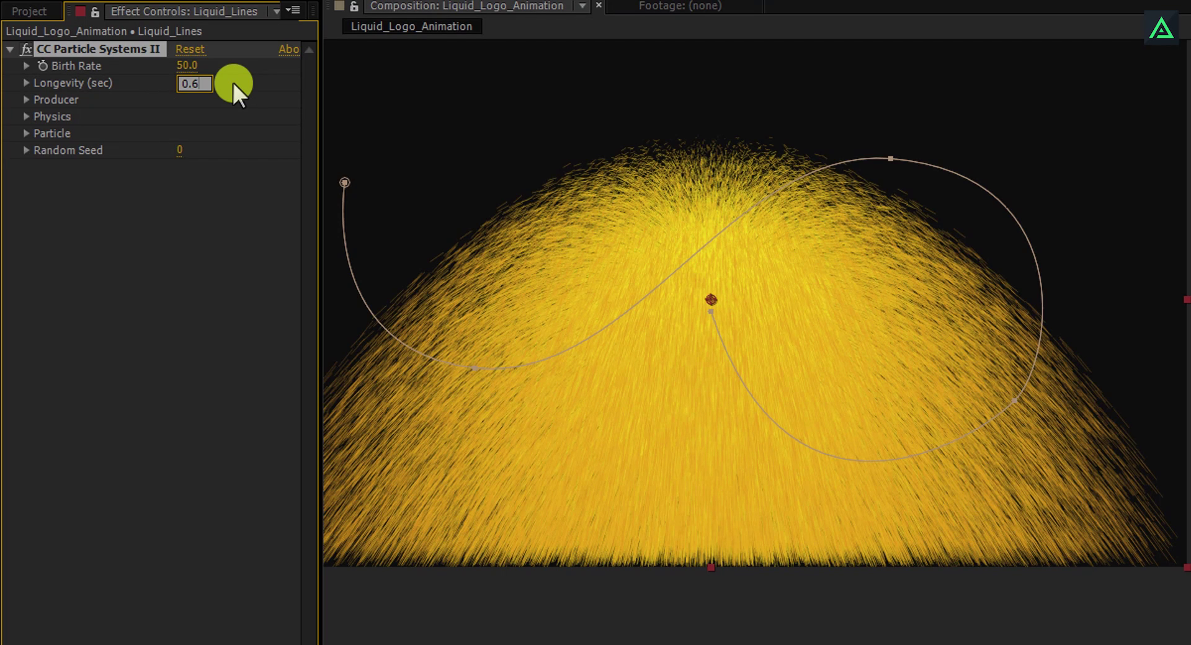
pyautogui.press('Return')
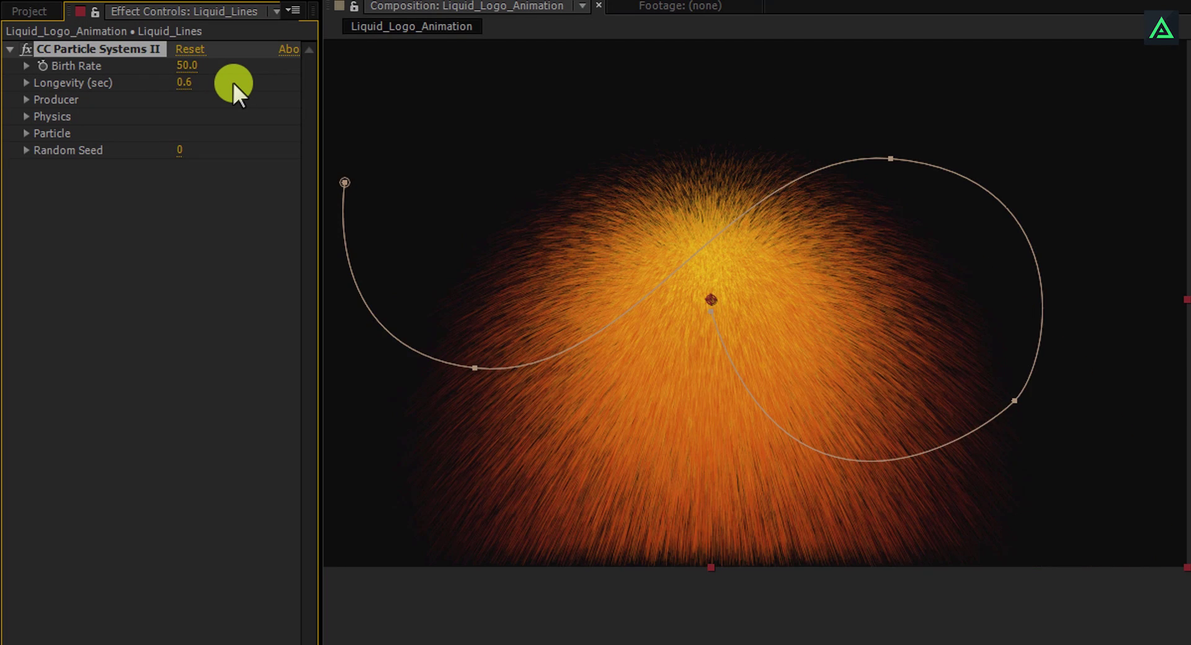
# - In Physics, set Velocity 0, Animation to Vortex and Gravity 0
pyautogui.click(26, 117)
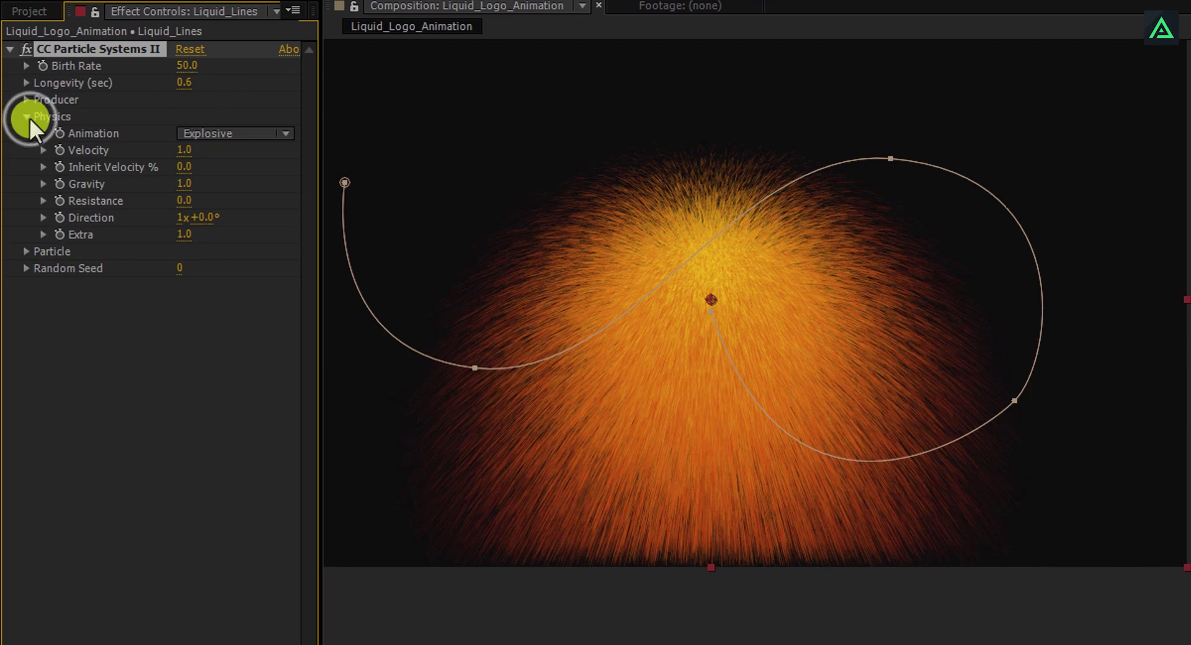
pyautogui.click(185, 151)
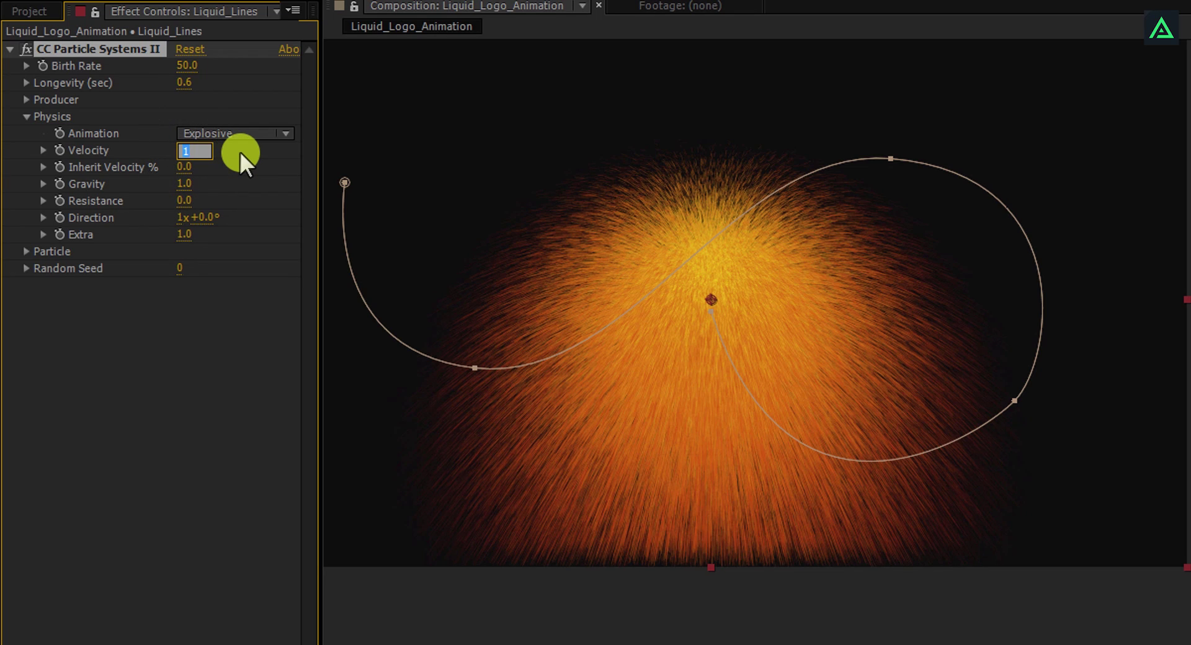
pyautogui.write('0')
pyautogui.press('Return')
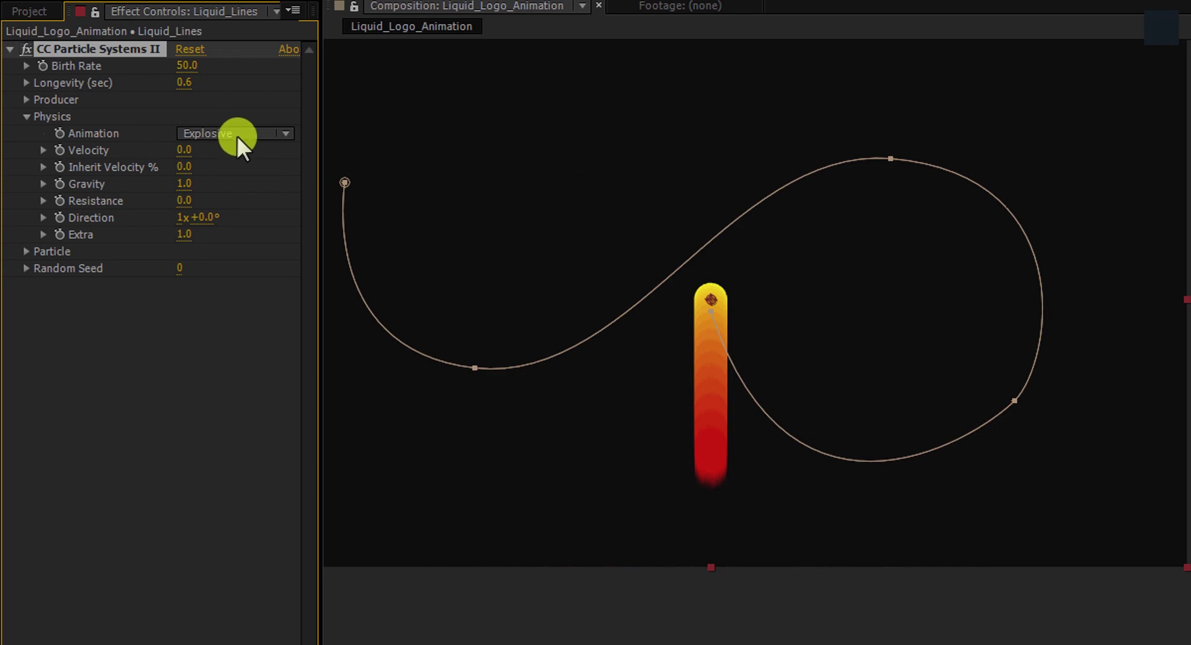
pyautogui.click(237, 134)
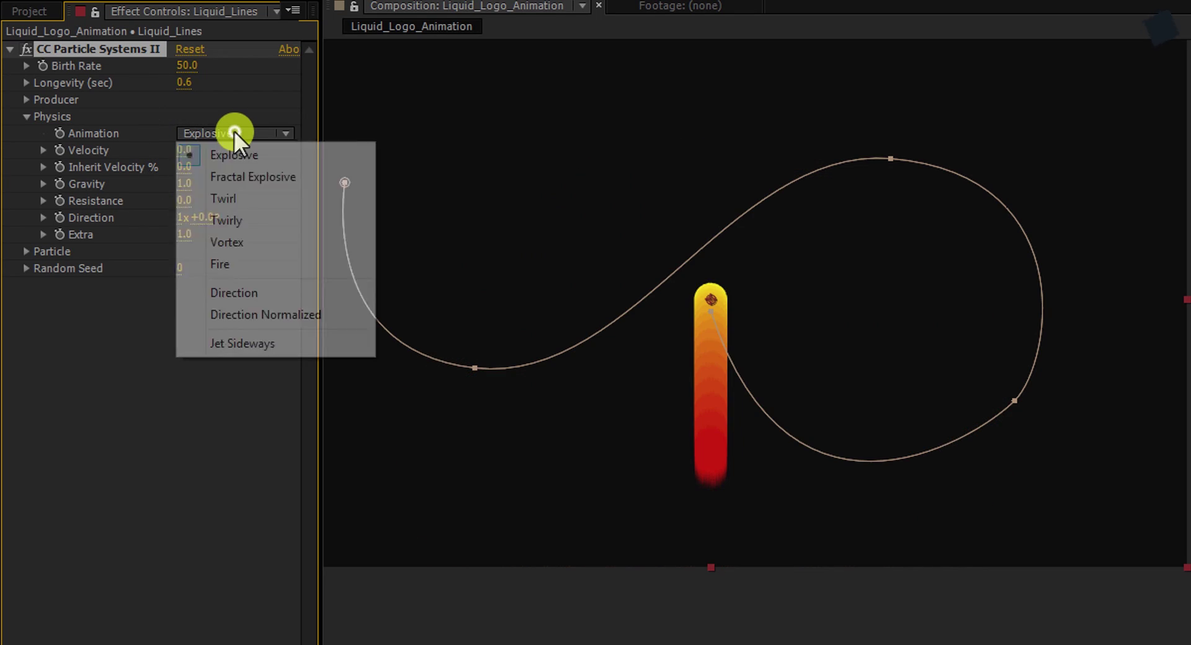
pyautogui.click(246, 238)
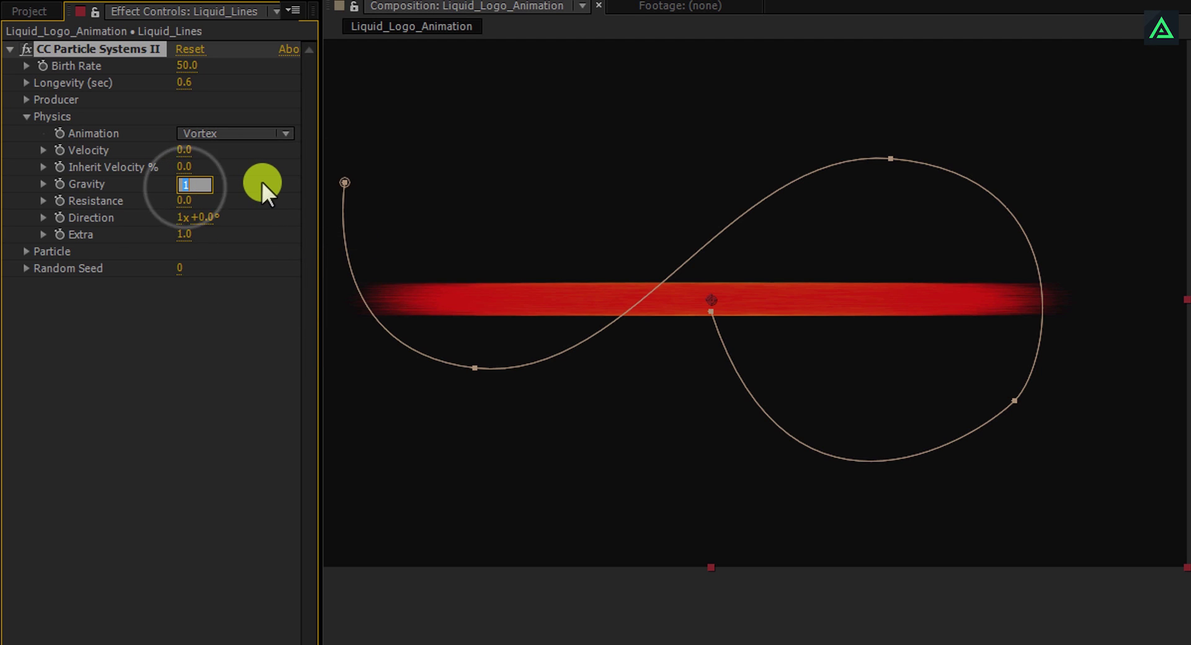
pyautogui.write('0')
pyautogui.press('Return')
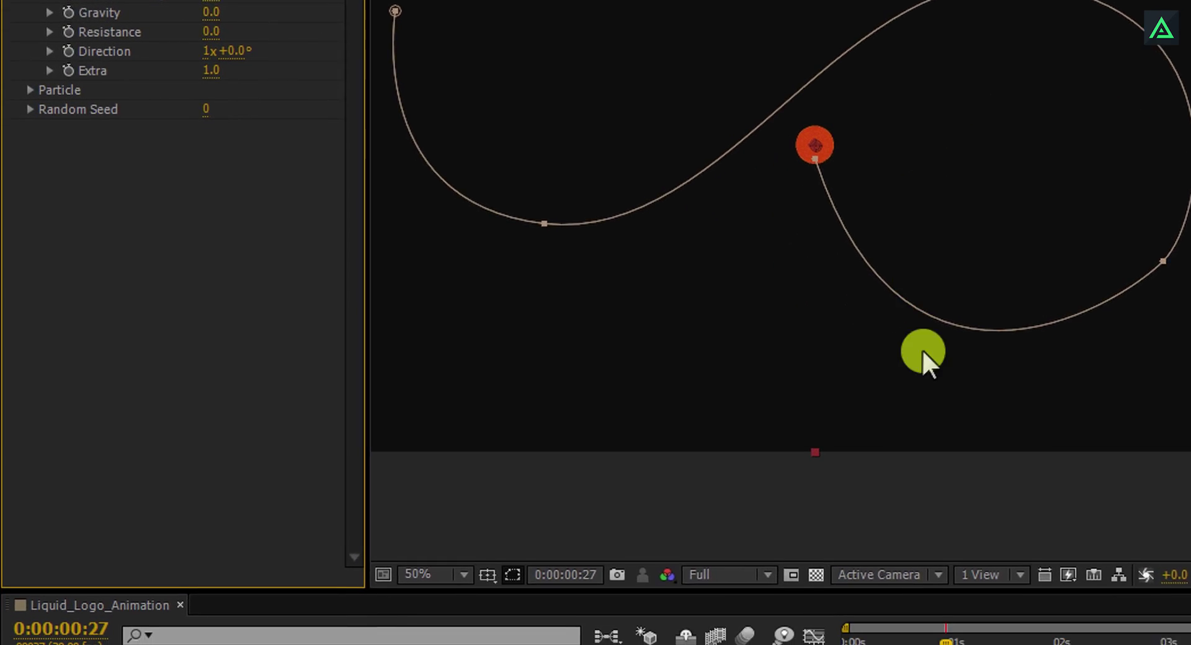
# - Paste the mask path into the Producer Position and scrub to watch particles follow the curve
pyautogui.moveTo(852, 634); pyautogui.dragTo(845, 634)
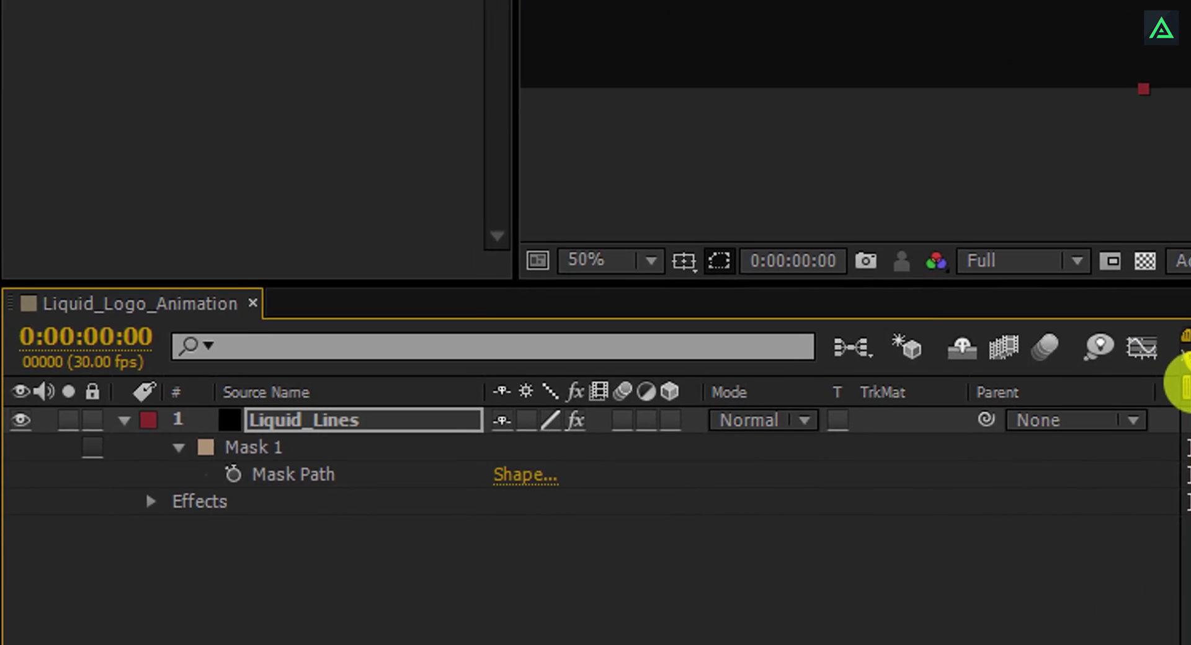
pyautogui.click(307, 476)
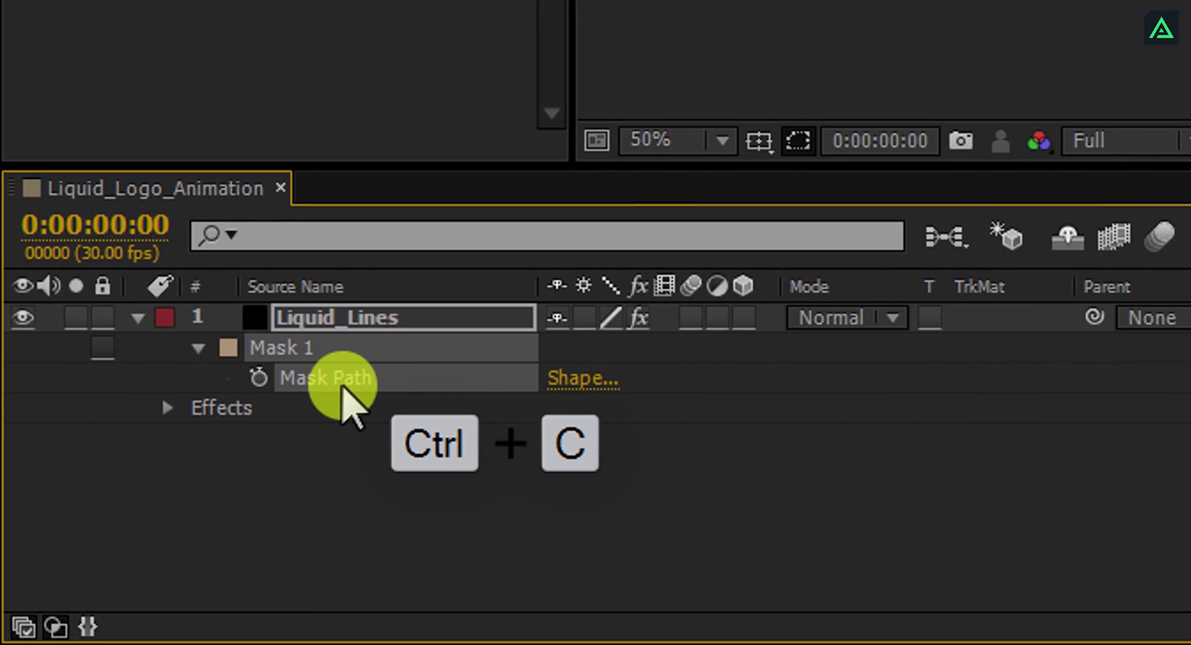
pyautogui.click(197, 439)
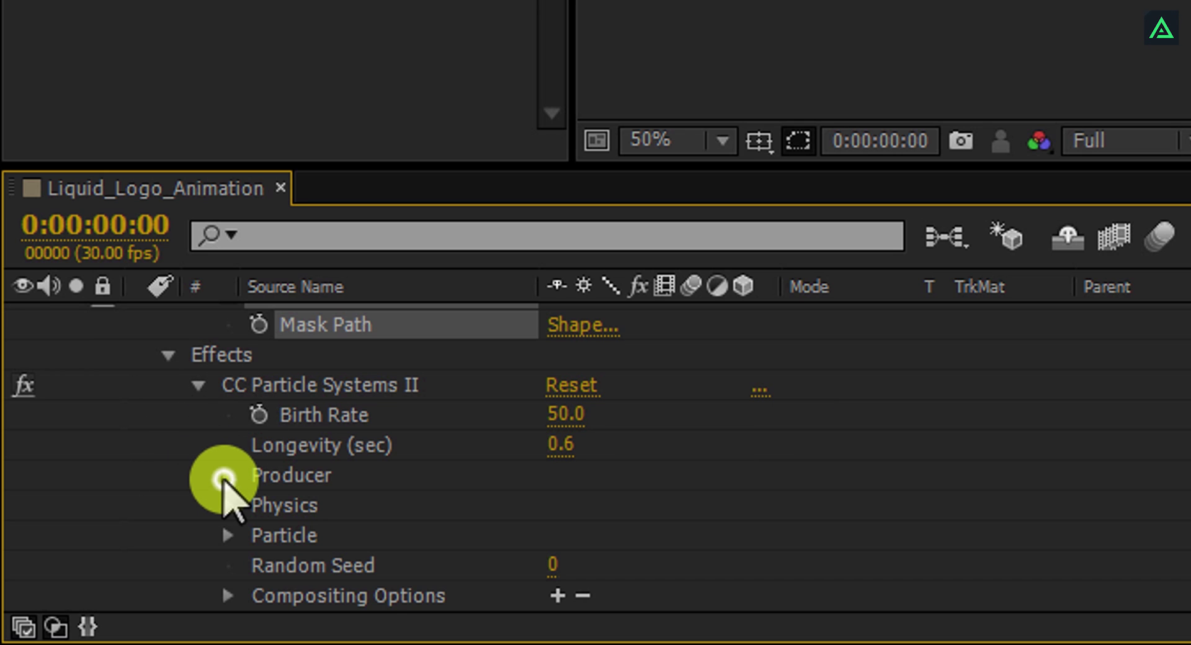
pyautogui.click(225, 478)
pyautogui.click(320, 505)
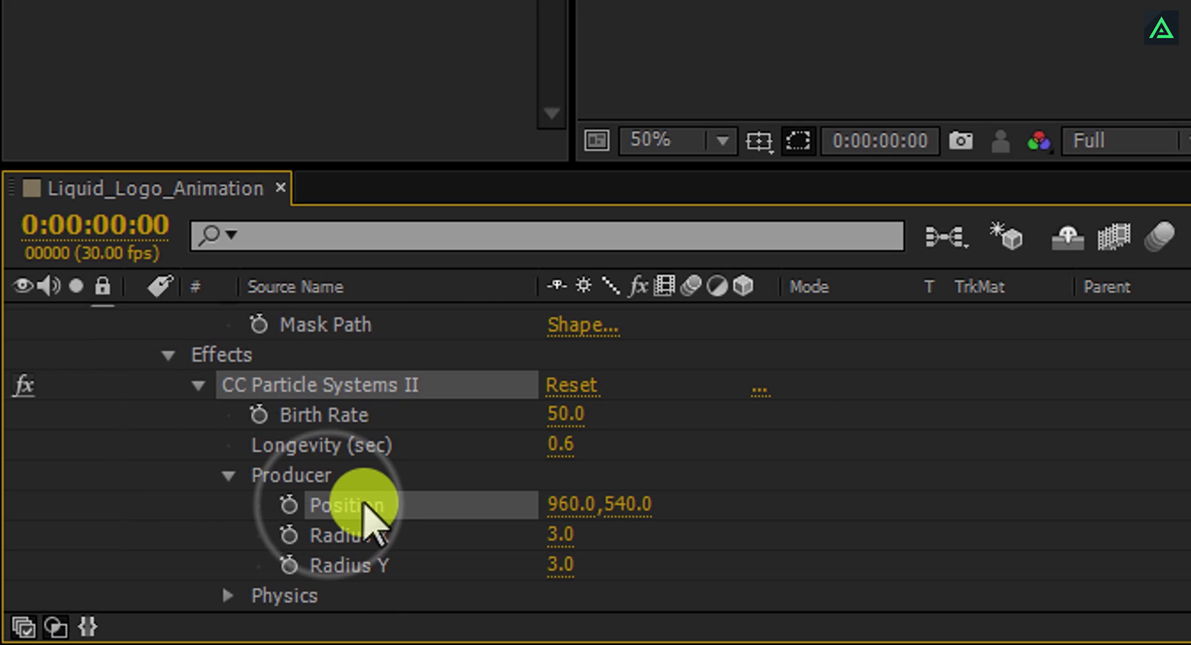
pyautogui.hotkey('ctrl', 'v')
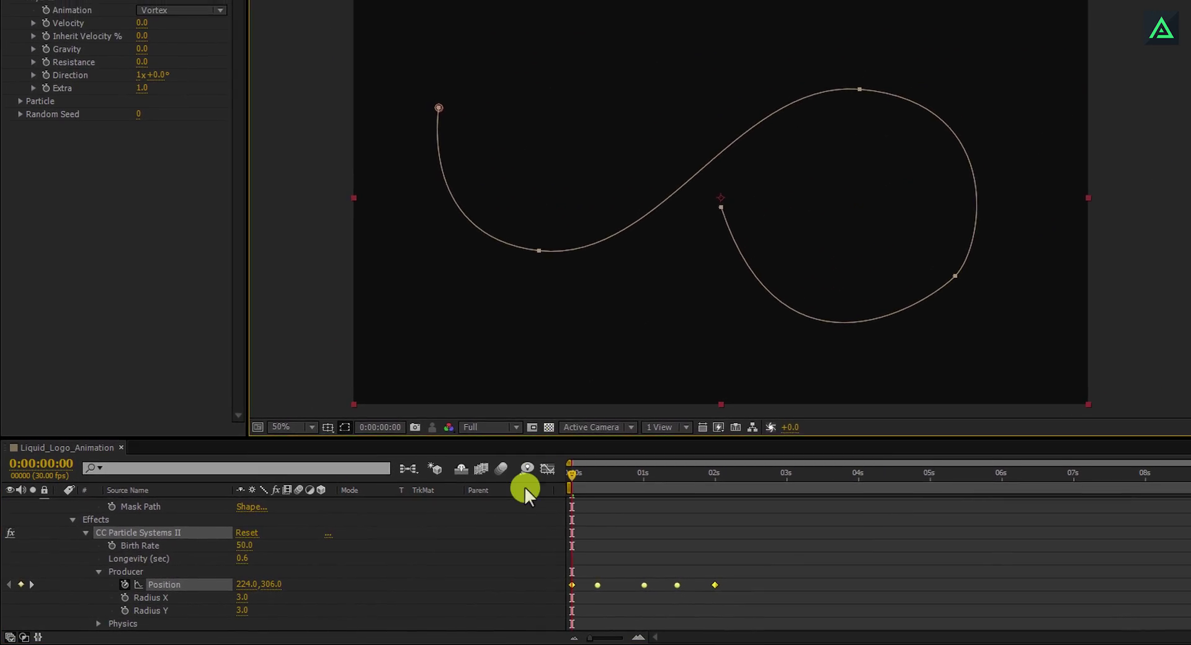
pyautogui.moveTo(571, 473); pyautogui.dragTo(637, 461)
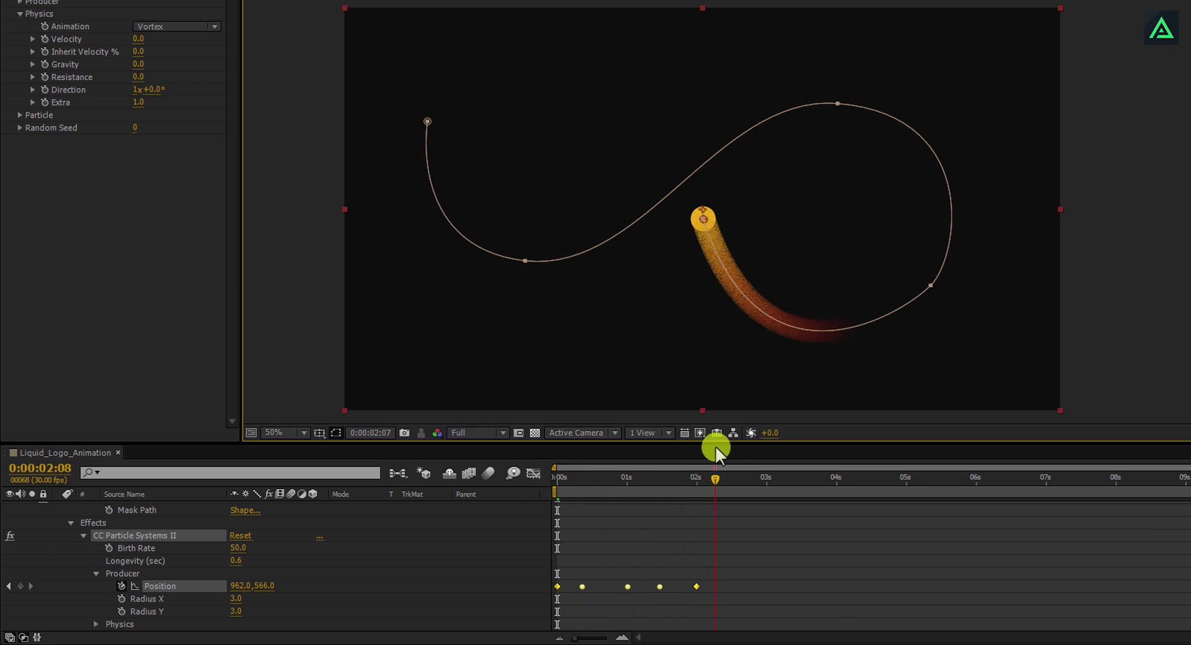
pyautogui.moveTo(734, 444); pyautogui.dragTo(677, 459)
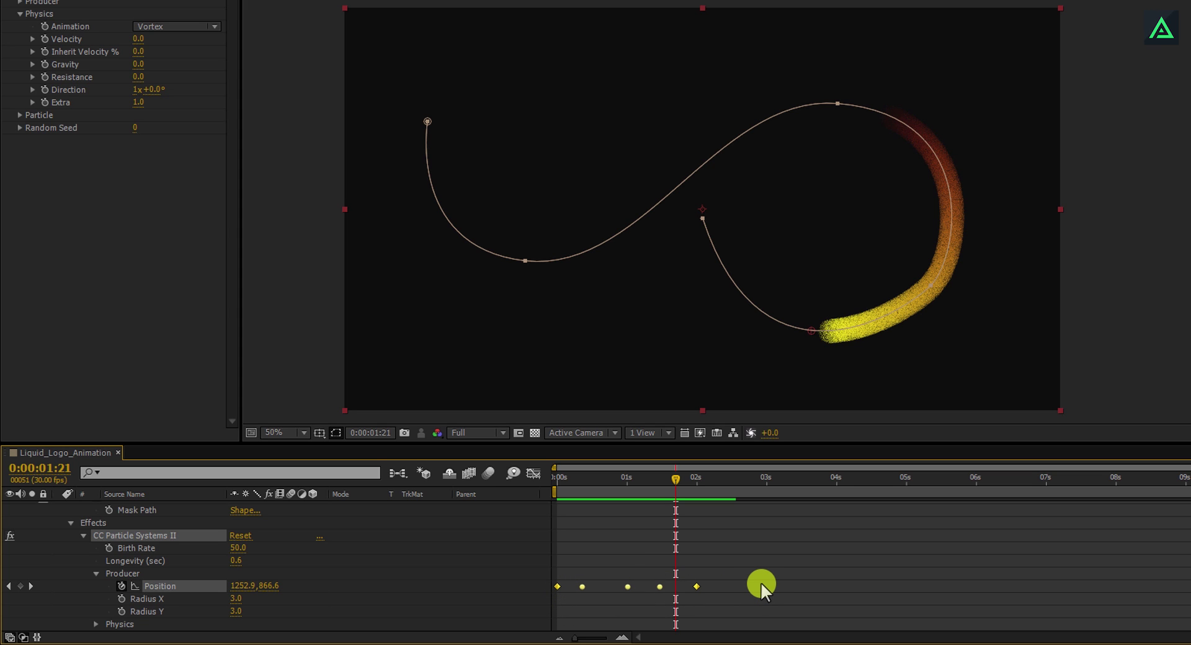
# - Apply Easy Ease to all Position keyframes and adjust the final ease in the speed graph
pyautogui.moveTo(734, 573); pyautogui.dragTo(500, 599)
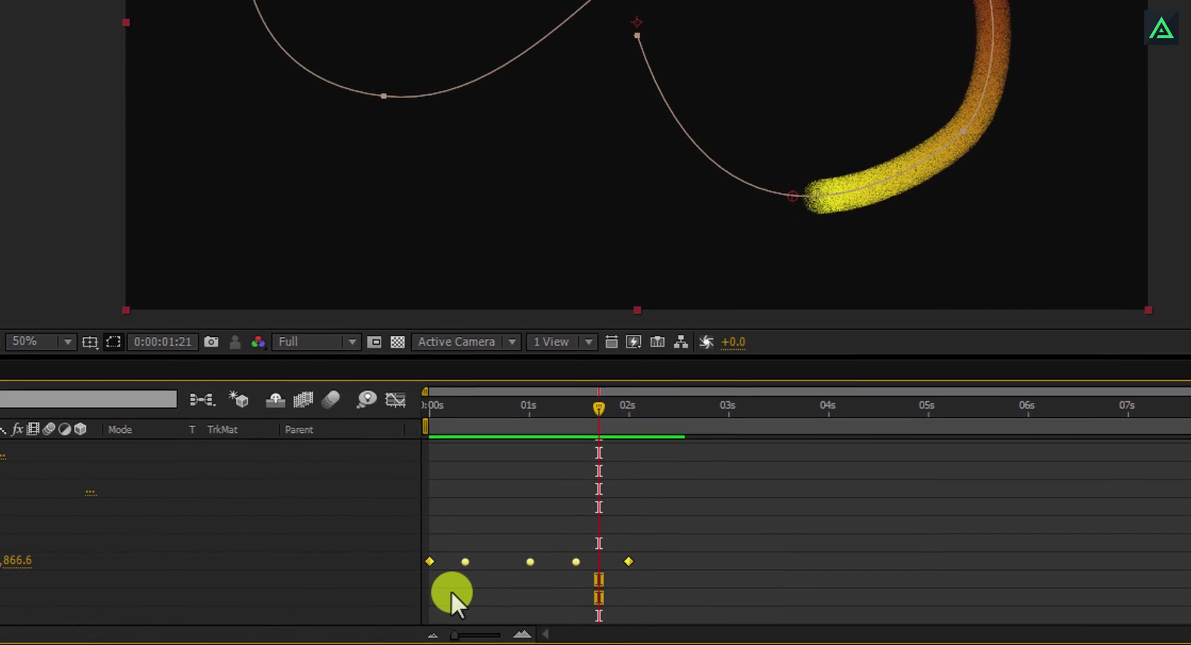
pyautogui.press('F9')
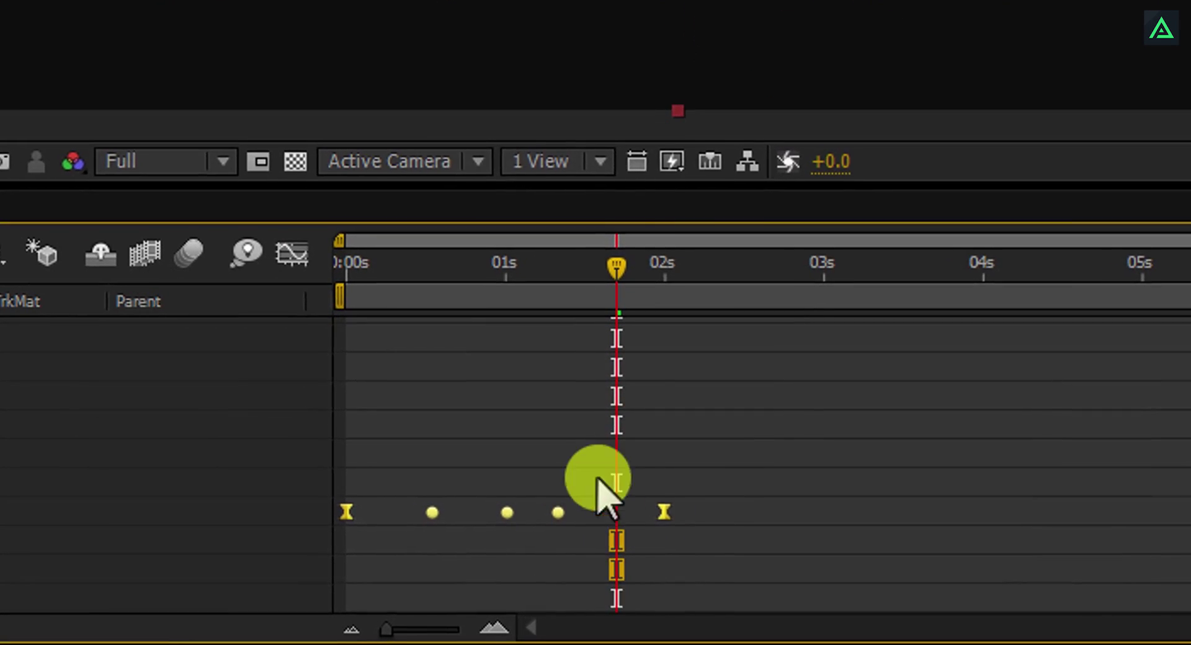
pyautogui.click(280, 233)
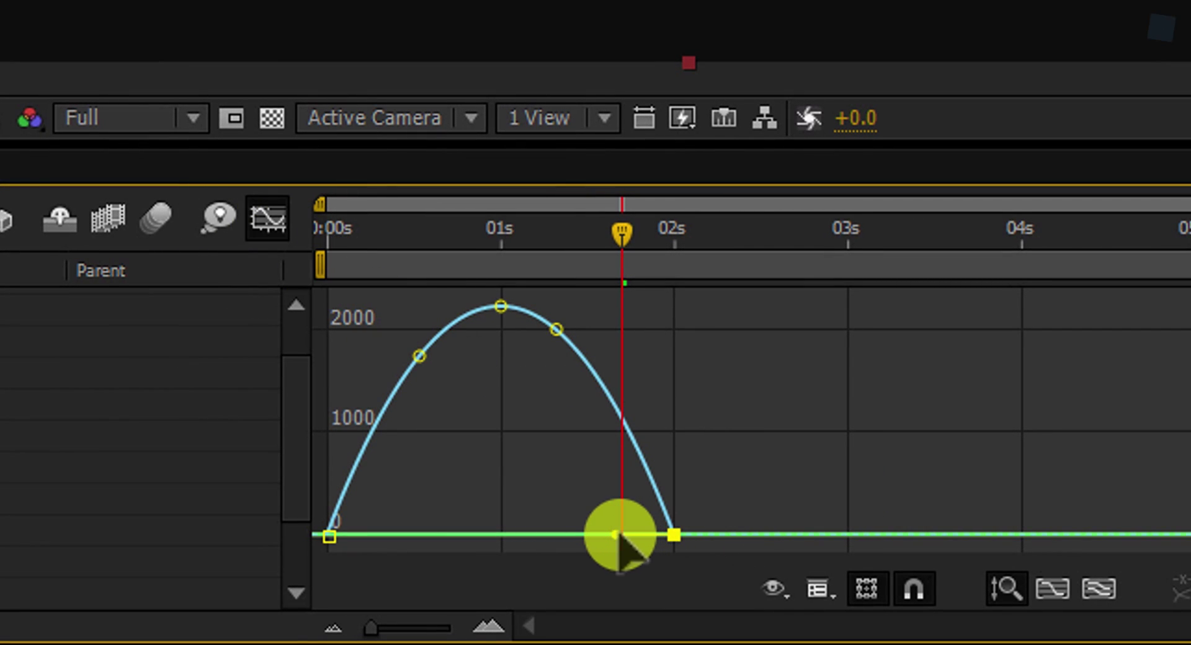
pyautogui.moveTo(616, 534); pyautogui.dragTo(645, 550)
# - Preview the eased trail and hide the mask path outline
pyautogui.moveTo(622, 239); pyautogui.dragTo(402, 267)
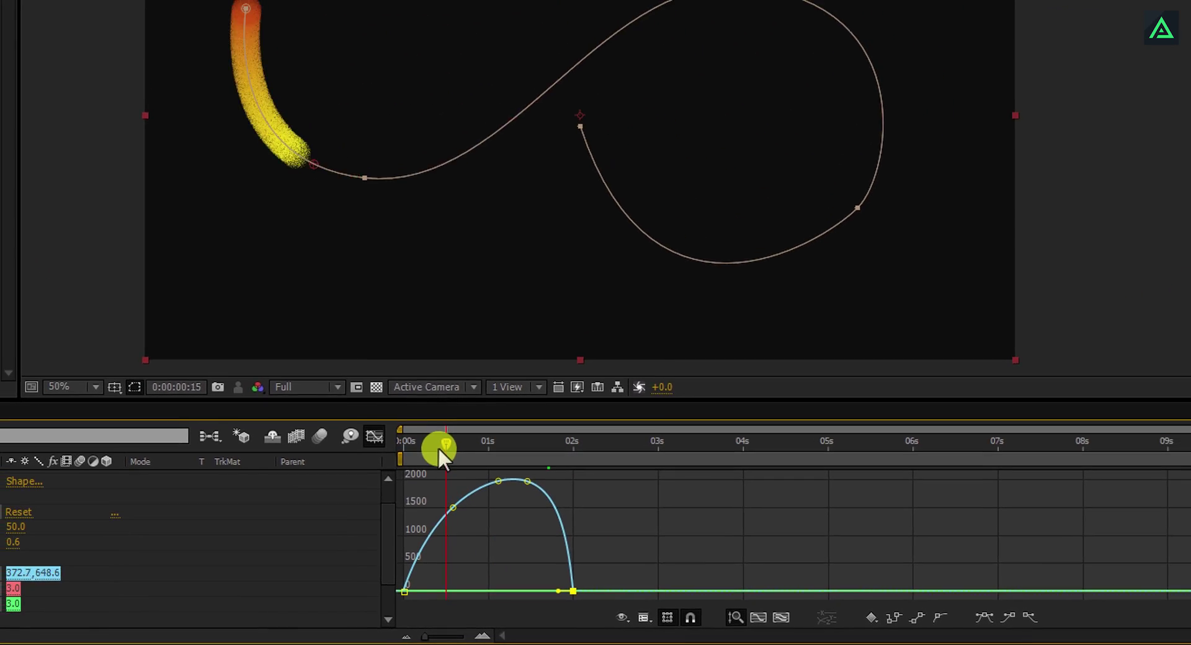
pyautogui.moveTo(439, 448); pyautogui.dragTo(502, 497)
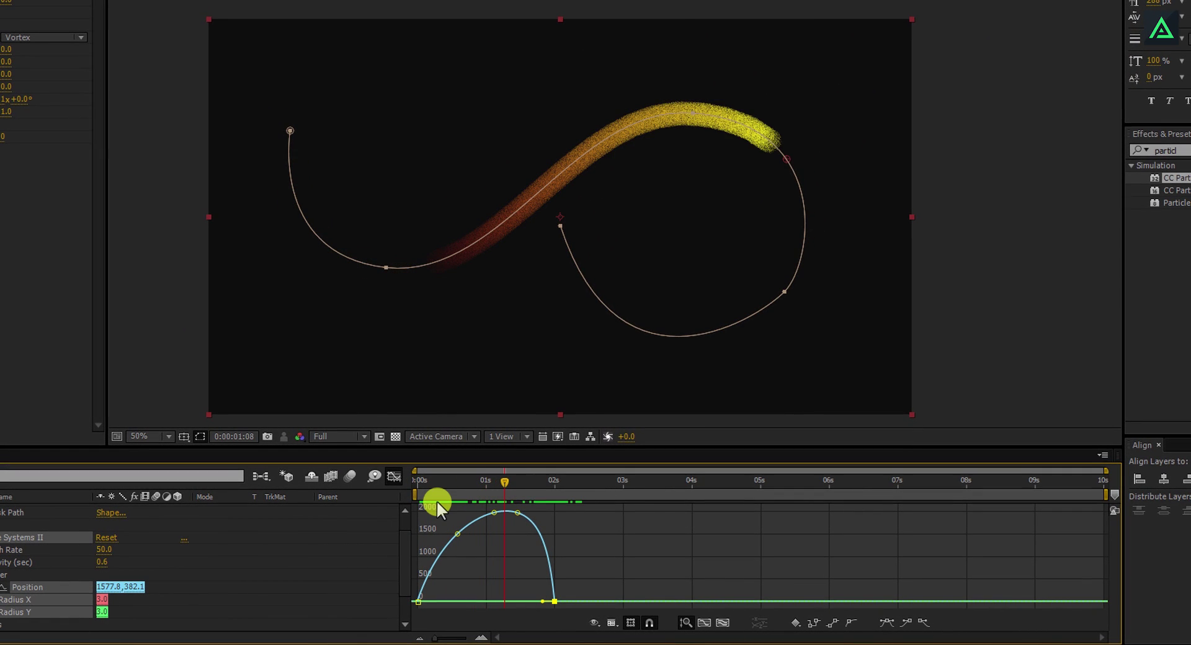
pyautogui.click(200, 438)
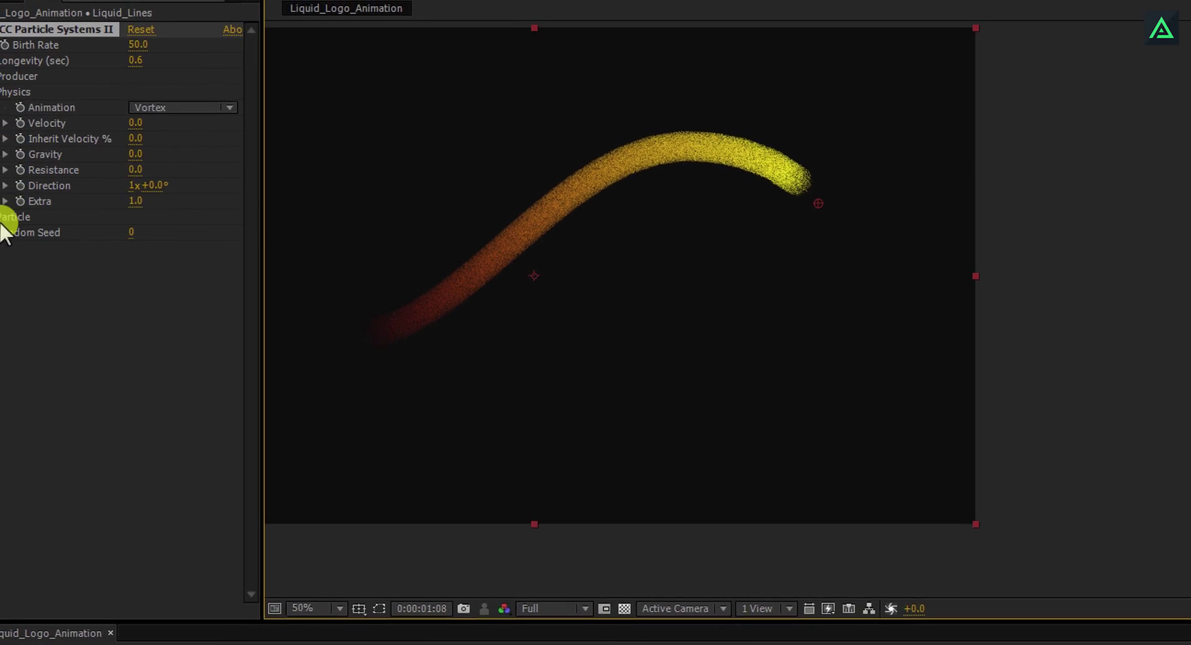
# - Make particles Faded Spheres with Death Size 0 and 100% Size Variation
pyautogui.click(4, 219)
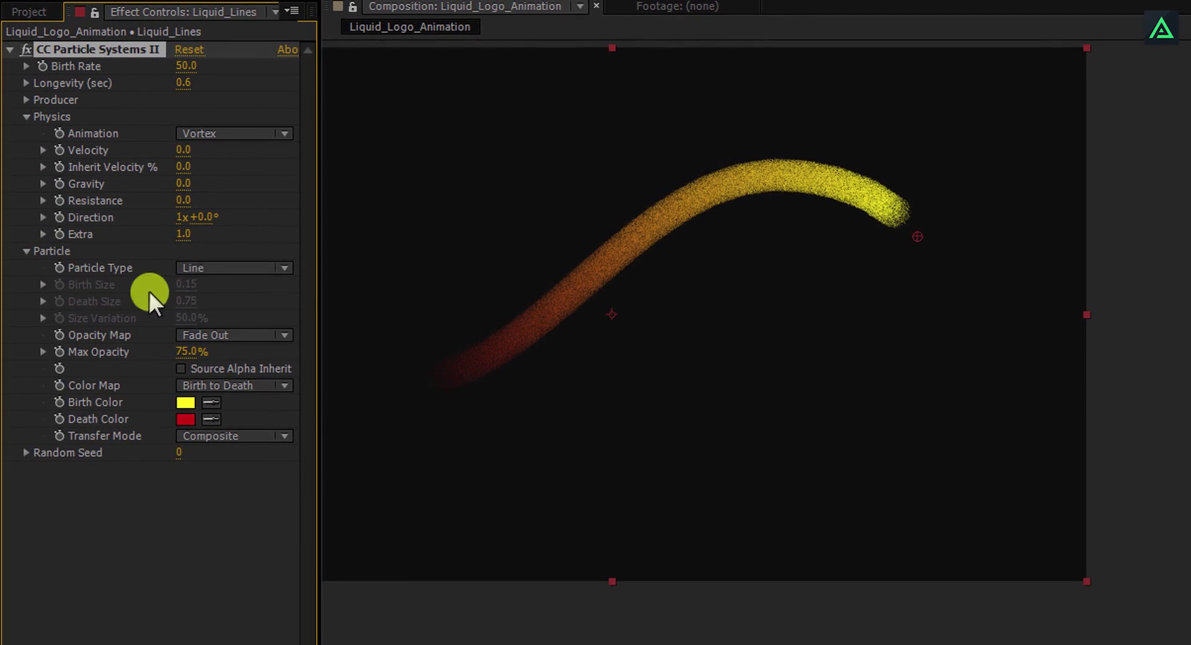
pyautogui.click(226, 269)
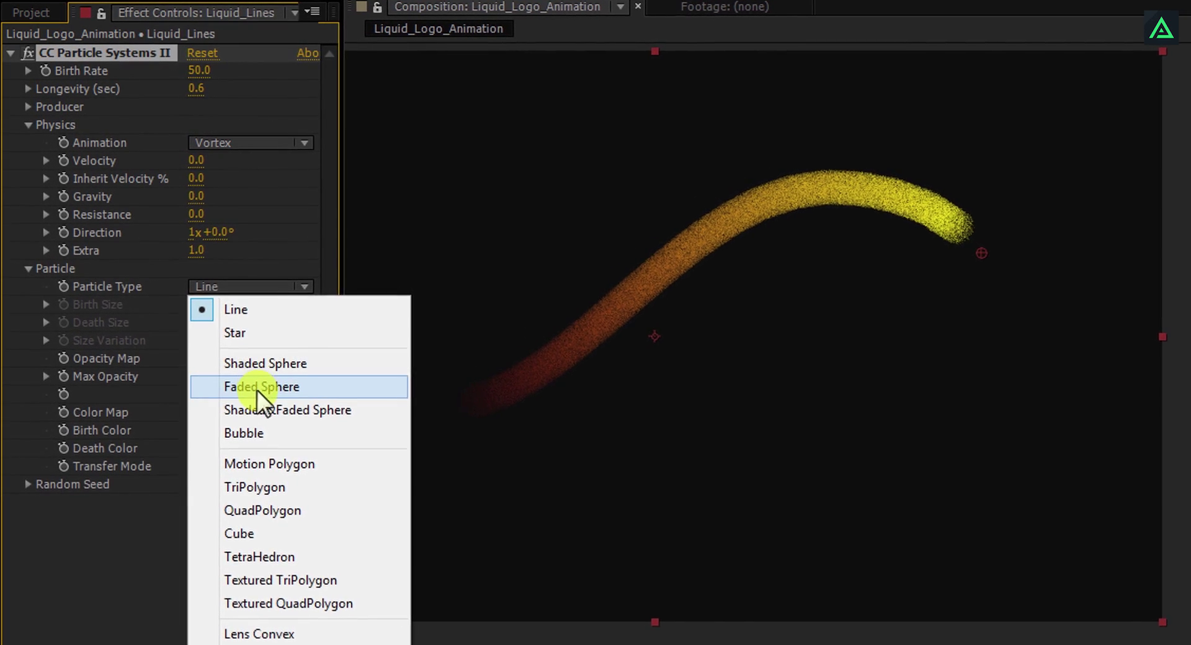
pyautogui.click(257, 388)
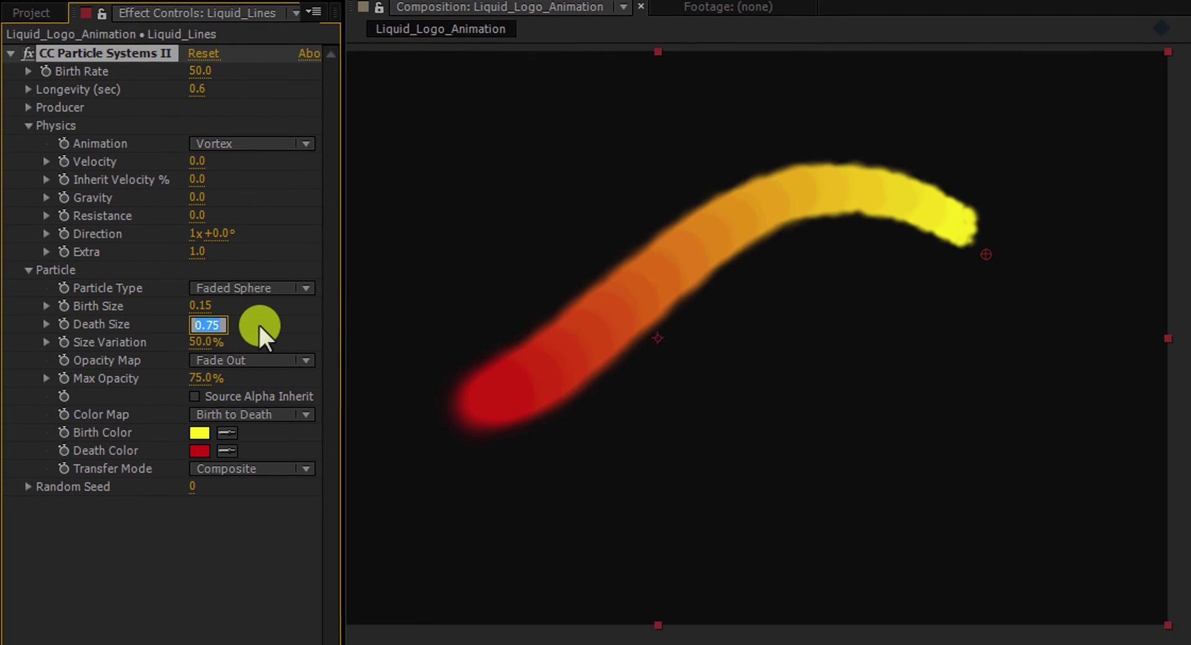
pyautogui.write('0')
pyautogui.press('Return')
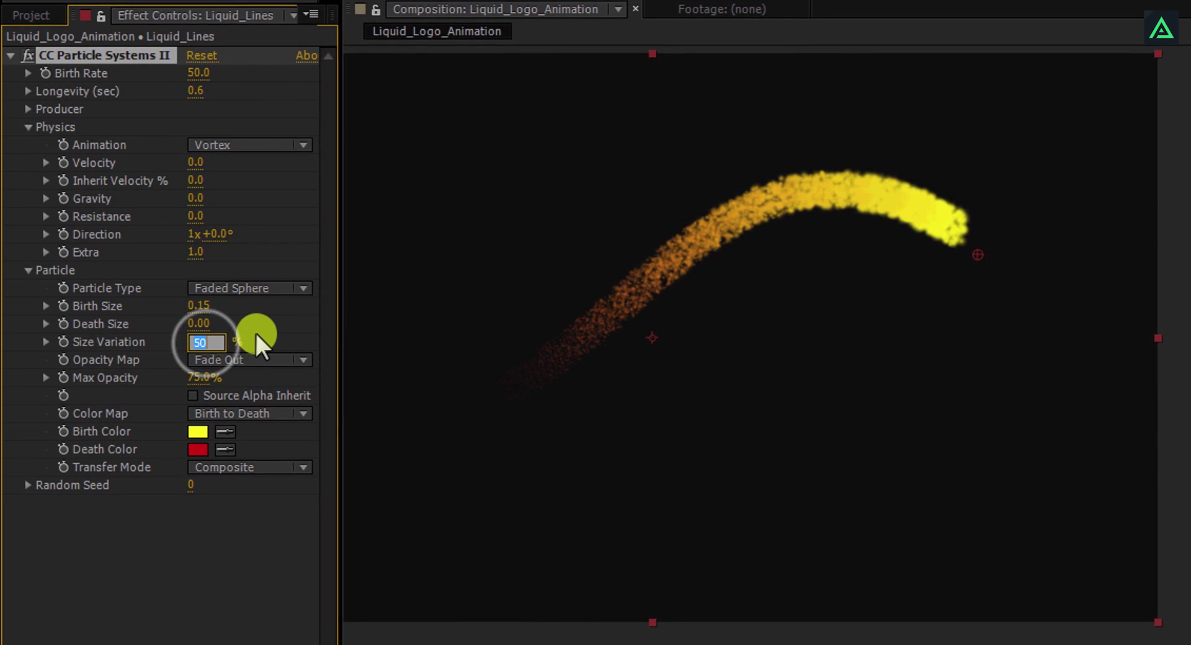
pyautogui.write('100')
pyautogui.press('Return')
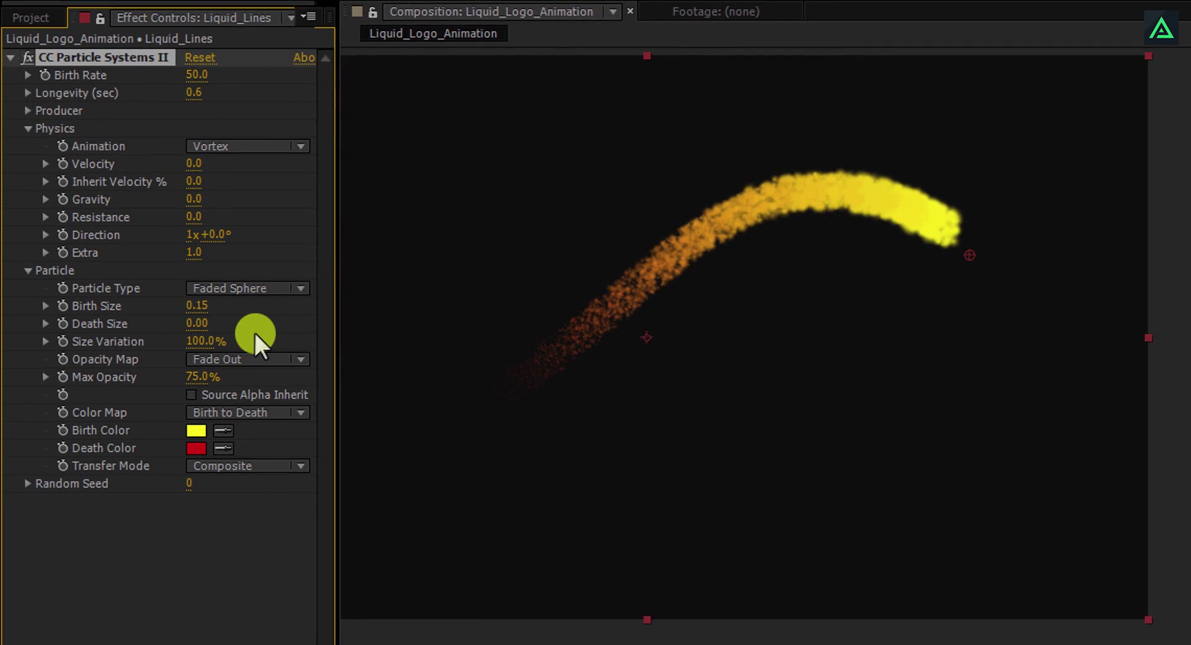
# - Set the particle Opacity Map to Constant with Max Opacity 100%
pyautogui.click(250, 357)
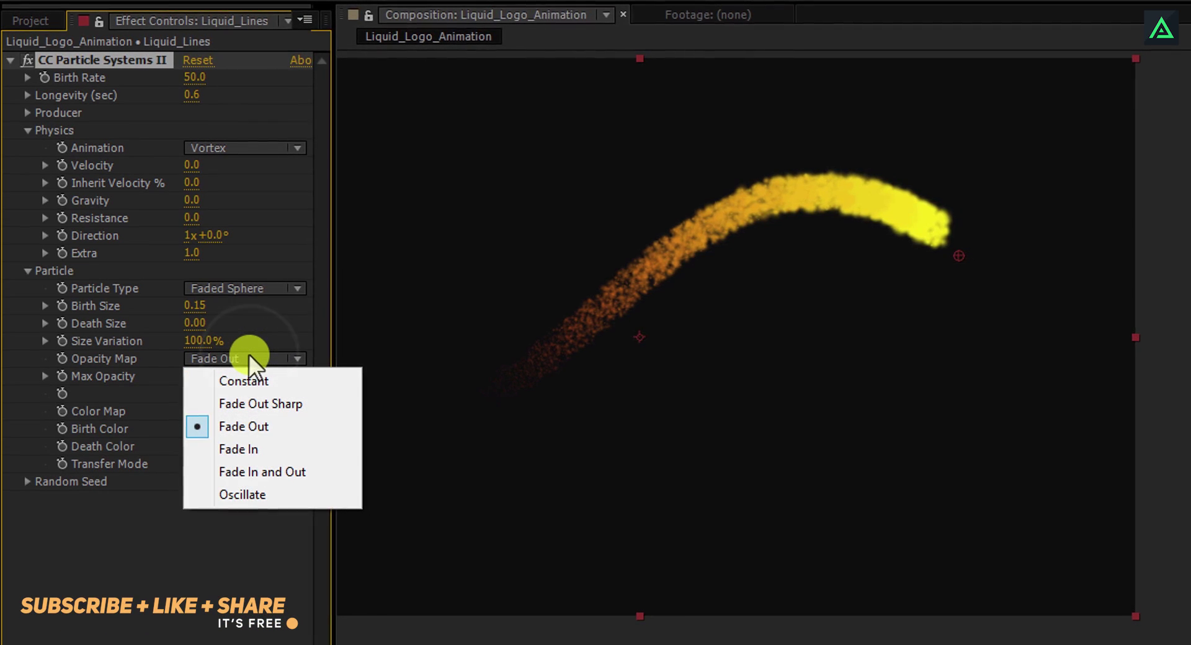
pyautogui.click(248, 375)
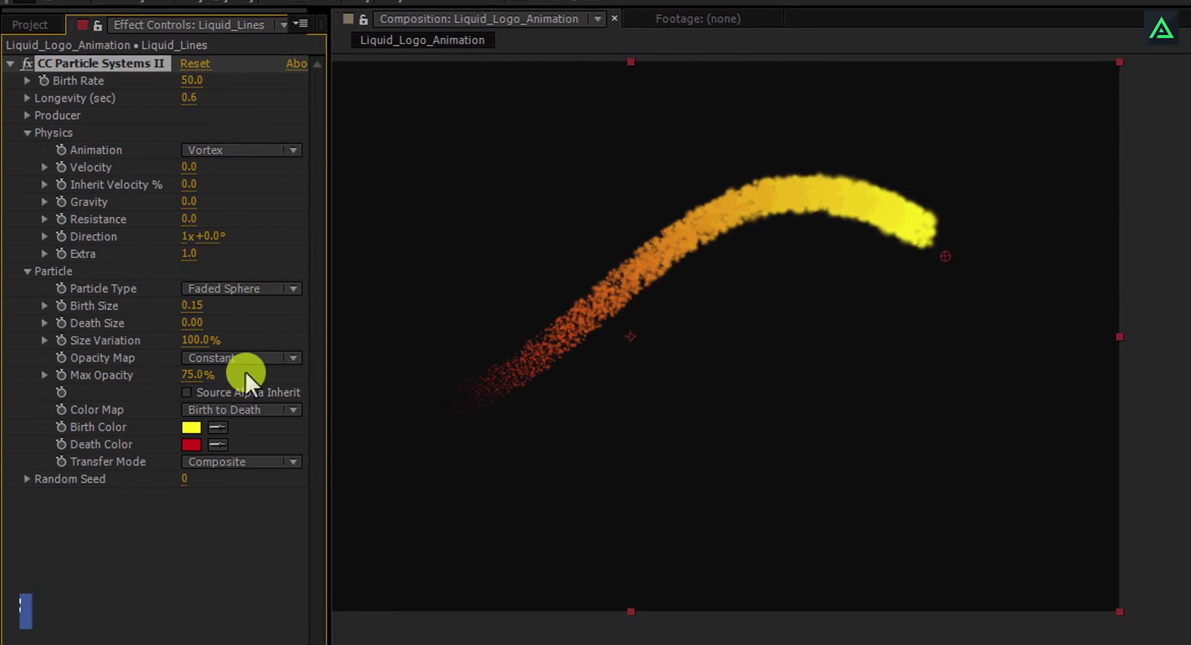
pyautogui.moveTo(192, 373); pyautogui.dragTo(251, 372)
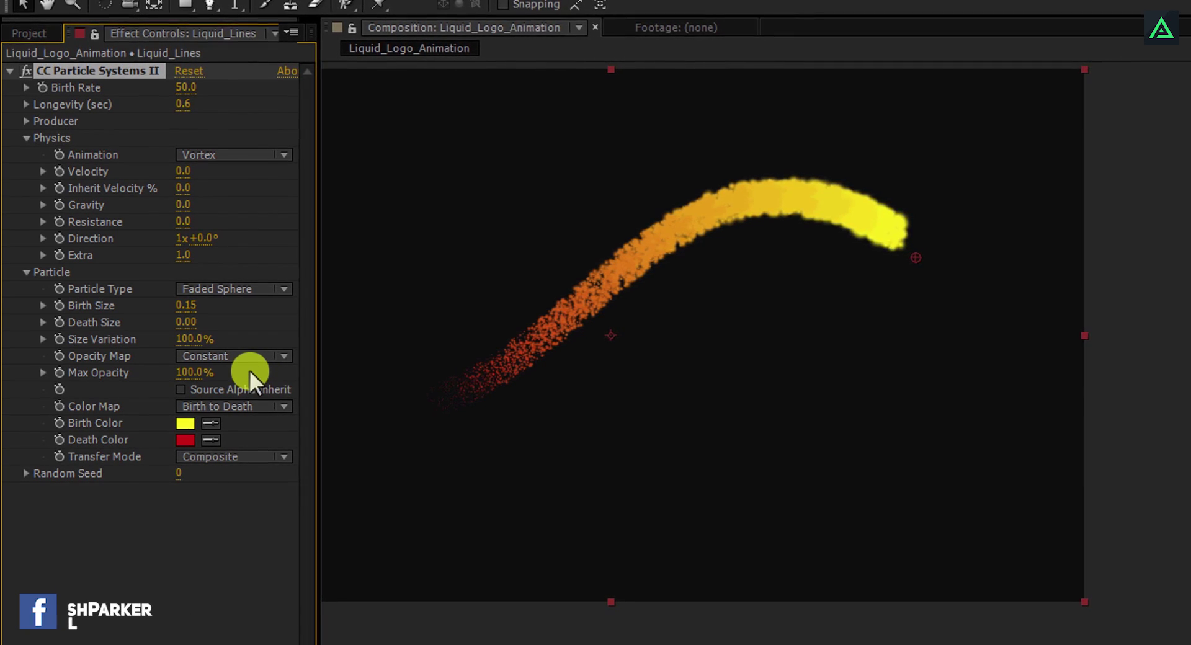
# - Set both Death Color and Birth Color to the same bright blue (about 0D63E3)
pyautogui.moveTo(796, 274); pyautogui.dragTo(702, 277)
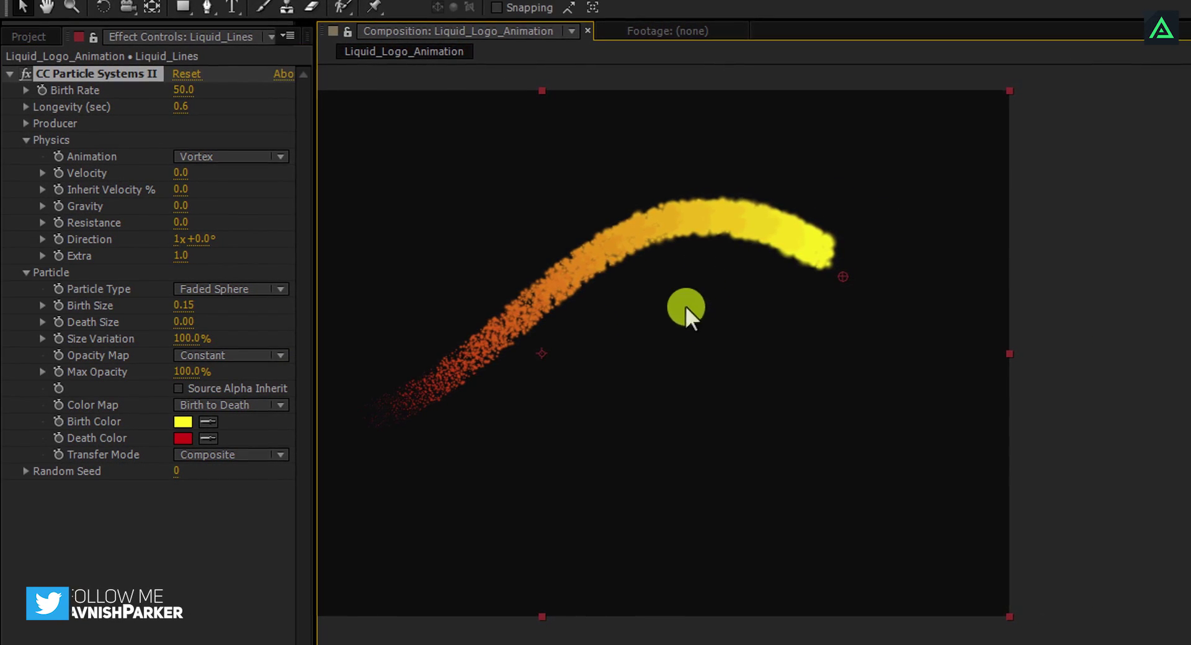
pyautogui.click(186, 437)
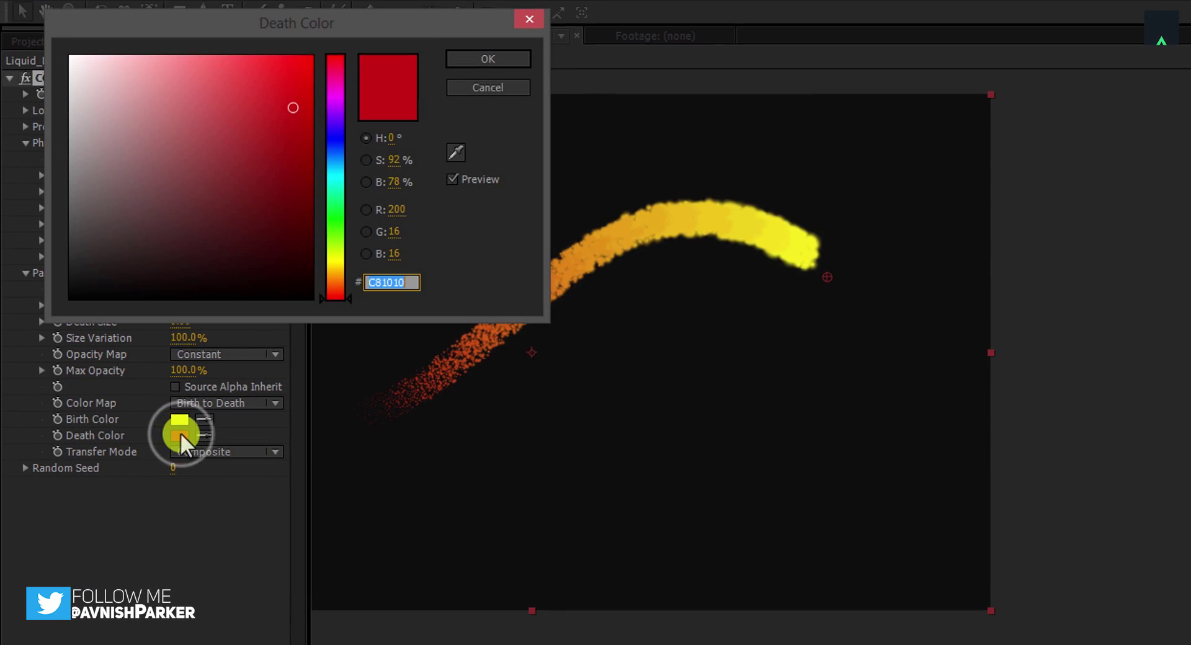
pyautogui.click(333, 151)
pyautogui.click(303, 83)
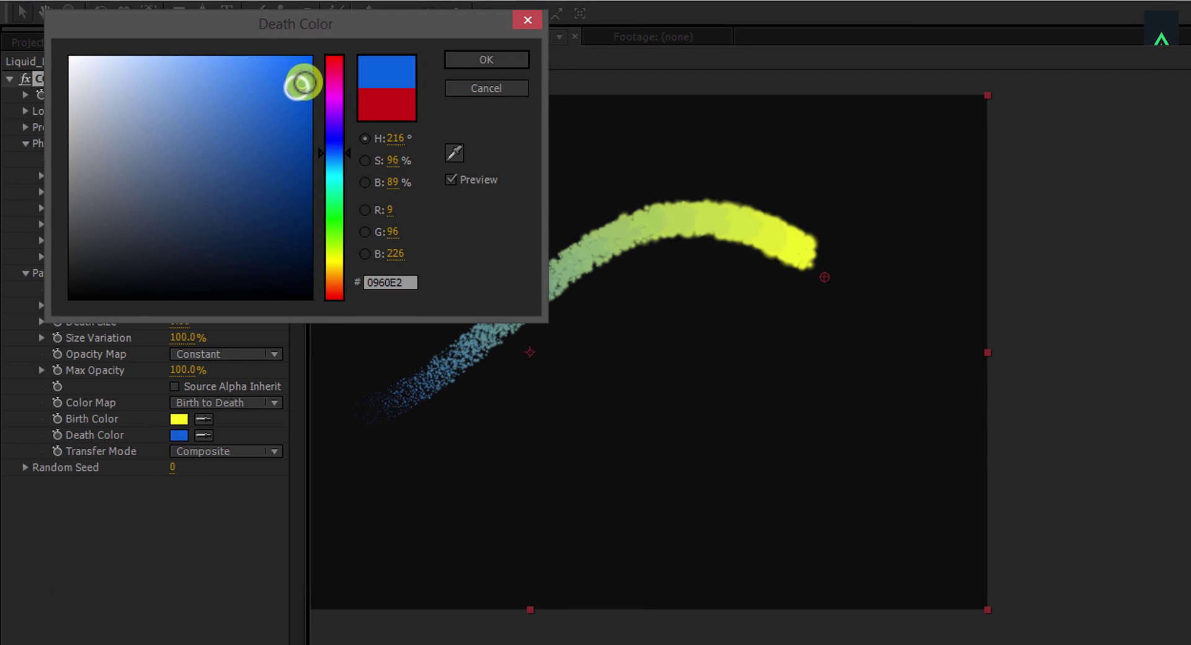
pyautogui.click(454, 58)
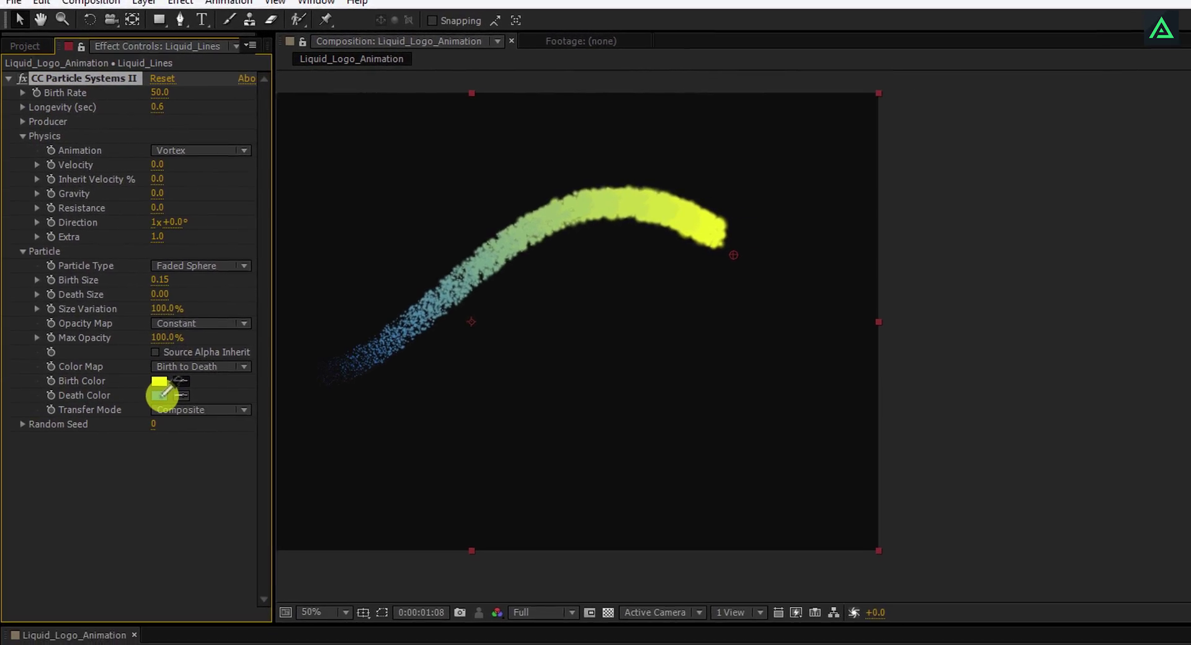
pyautogui.click(167, 411)
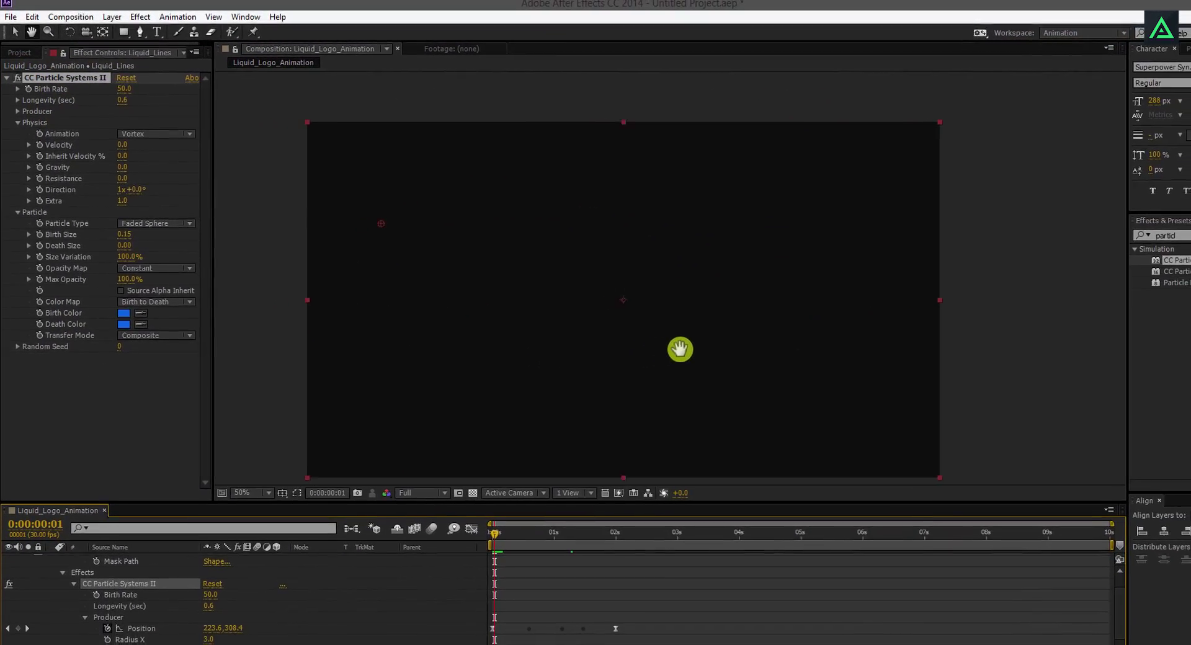
pyautogui.moveTo(521, 557); pyautogui.dragTo(559, 558)
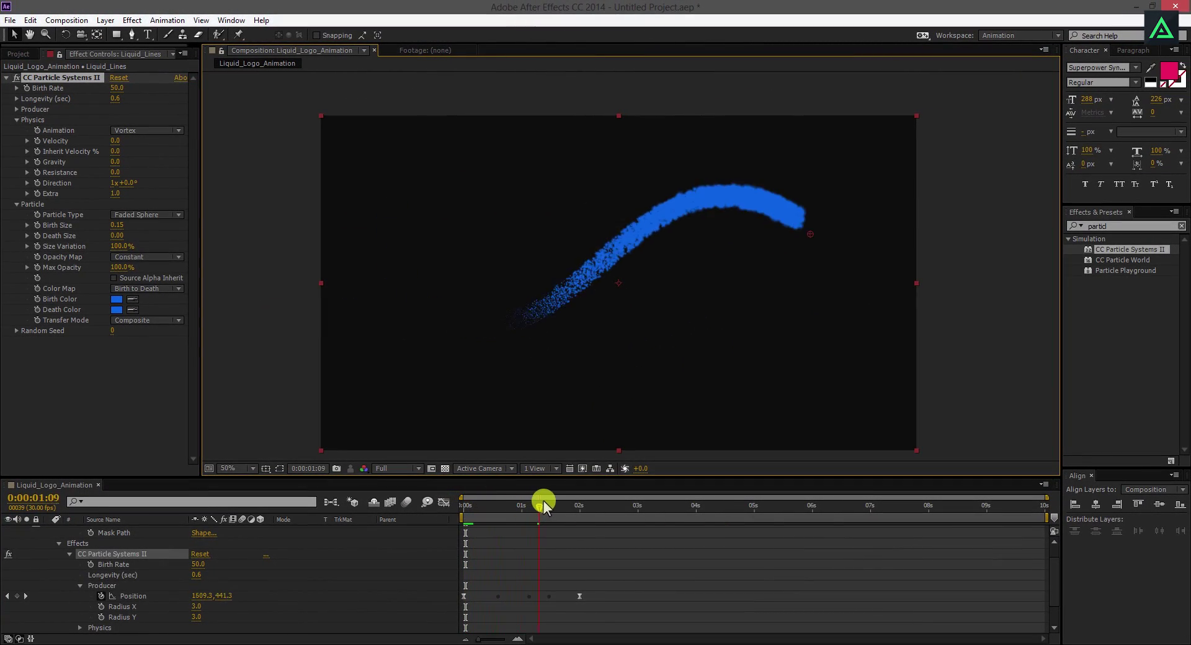
pyautogui.moveTo(564, 498); pyautogui.dragTo(539, 497)
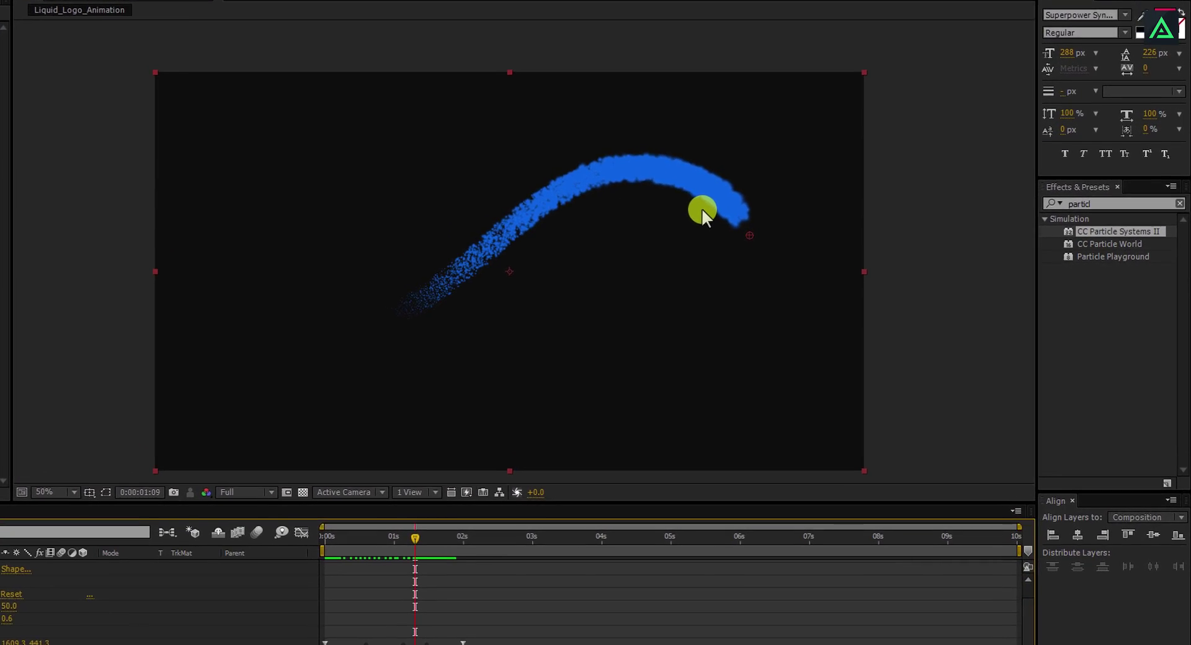
# - Search the effects for 'choke' and replay the stroke from the start
pyautogui.click(1102, 188)
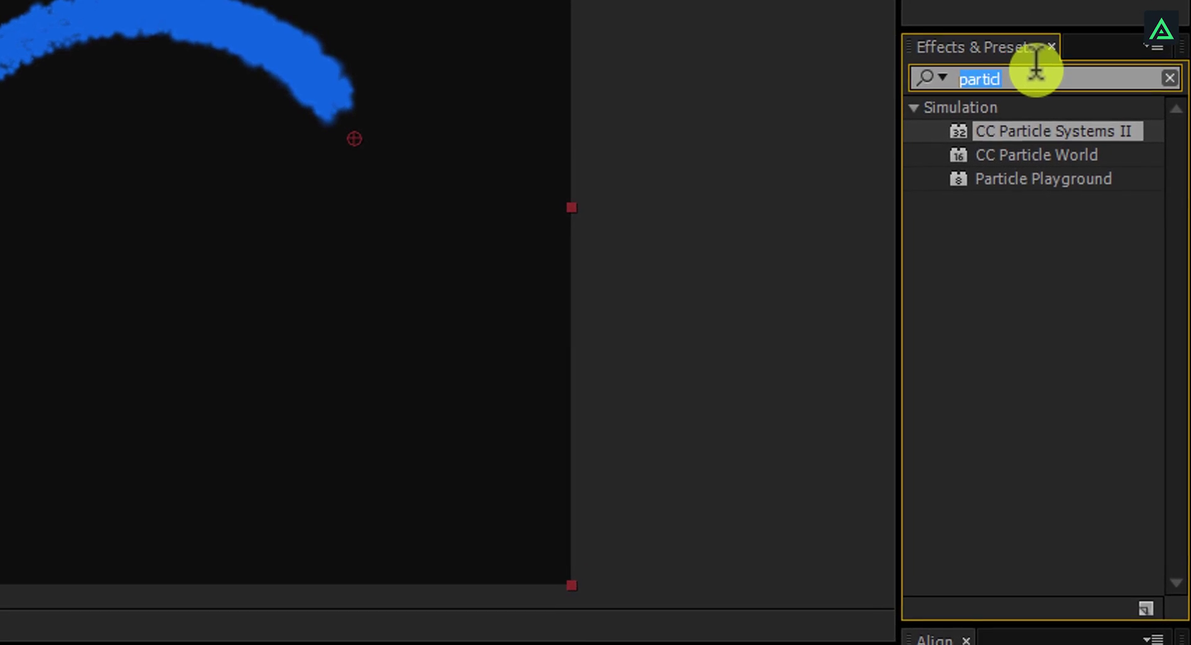
pyautogui.write('choke')
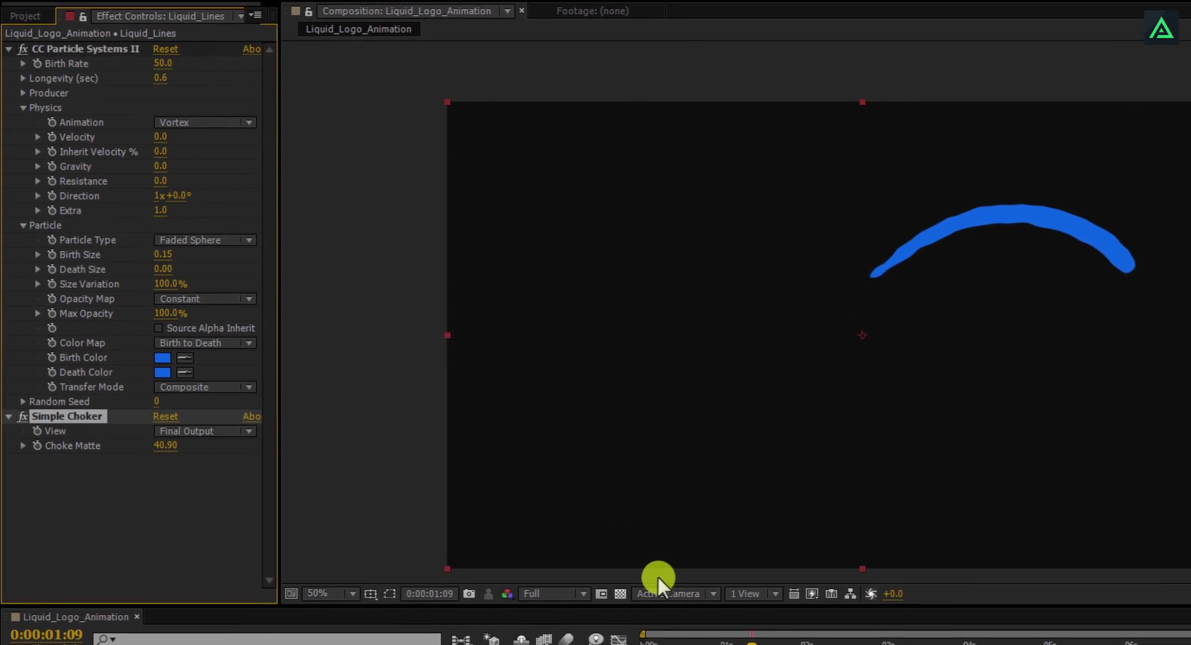
pyautogui.click(663, 644)
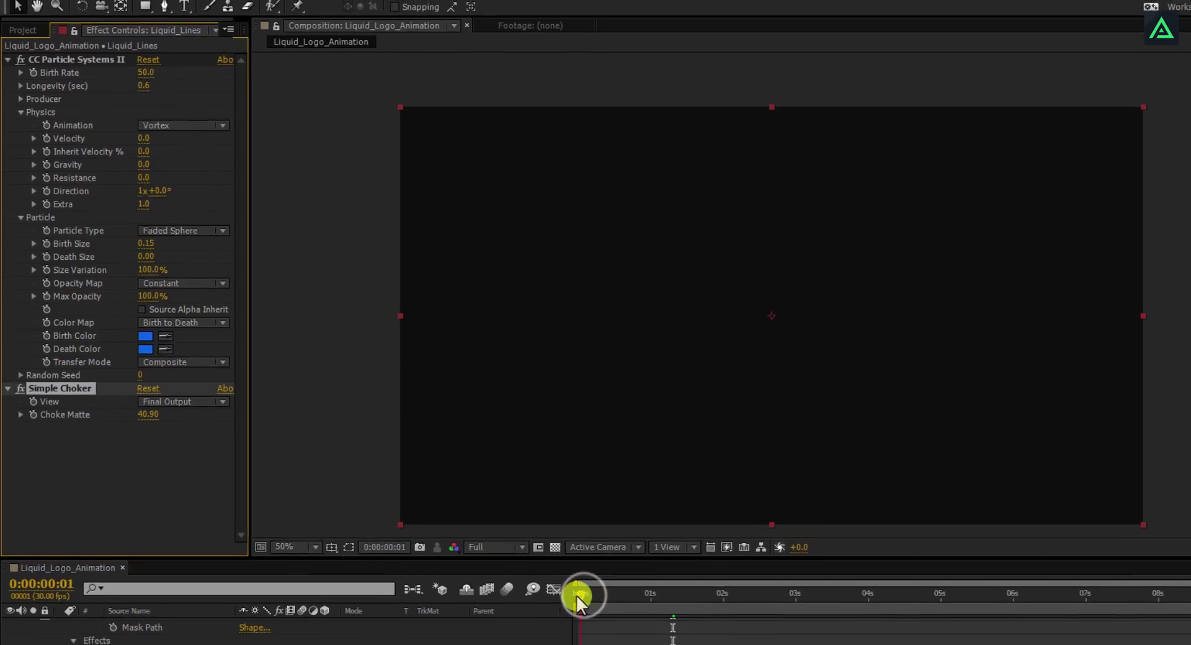
pyautogui.moveTo(577, 595); pyautogui.dragTo(689, 573)
# - Shorten the particle Longevity to 0.5 for a tighter blue stroke
pyautogui.moveTo(553, 489)
pyautogui.mouseDown()
pyautogui.moveTo(592, 488)
pyautogui.moveTo(516, 501)
pyautogui.moveTo(553, 505)
pyautogui.mouseUp()
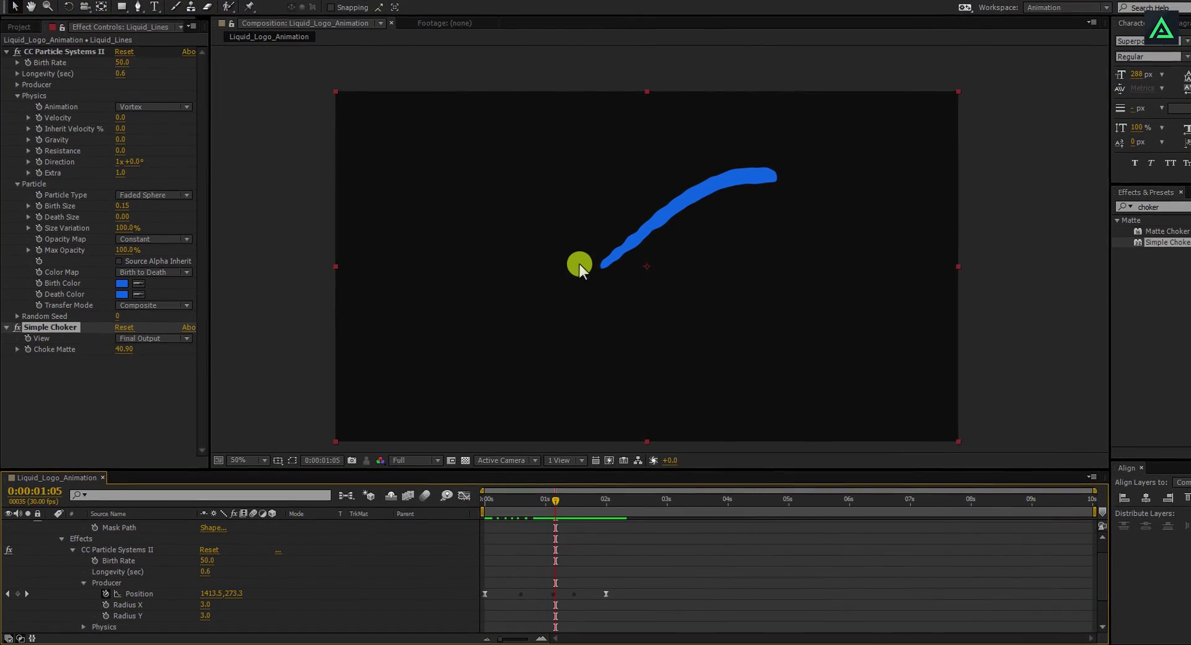
pyautogui.moveTo(700, 255)
pyautogui.mouseDown()
pyautogui.moveTo(529, 254)
pyautogui.moveTo(393, 192)
pyautogui.mouseUp()
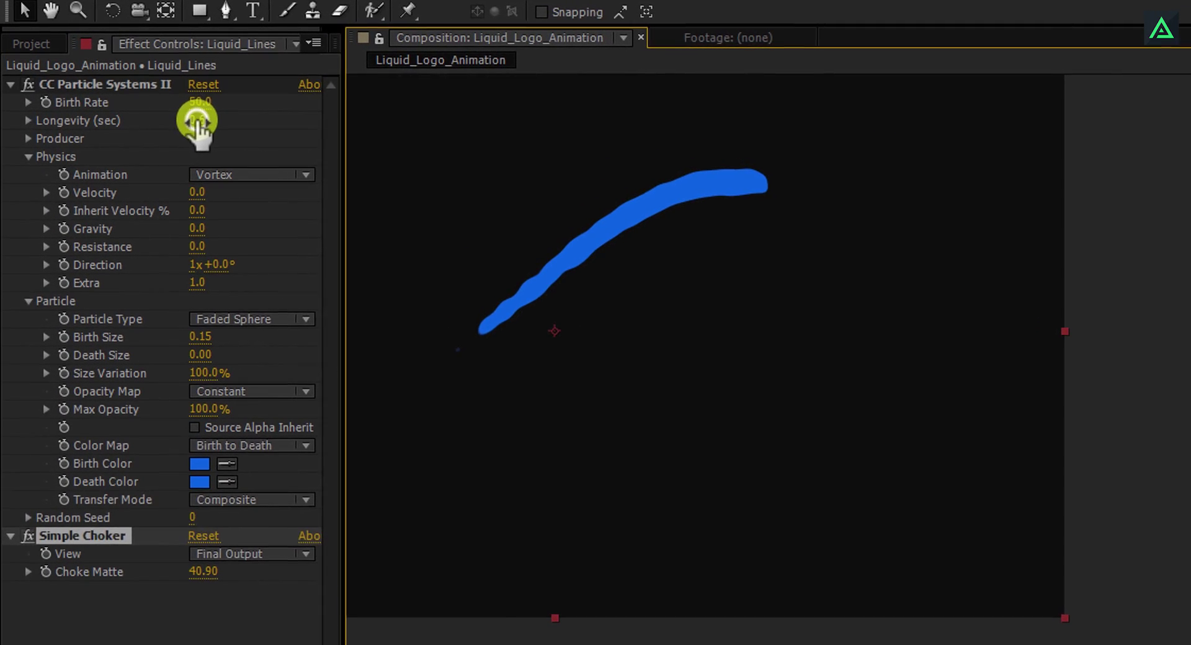
pyautogui.moveTo(219, 121); pyautogui.dragTo(185, 132)
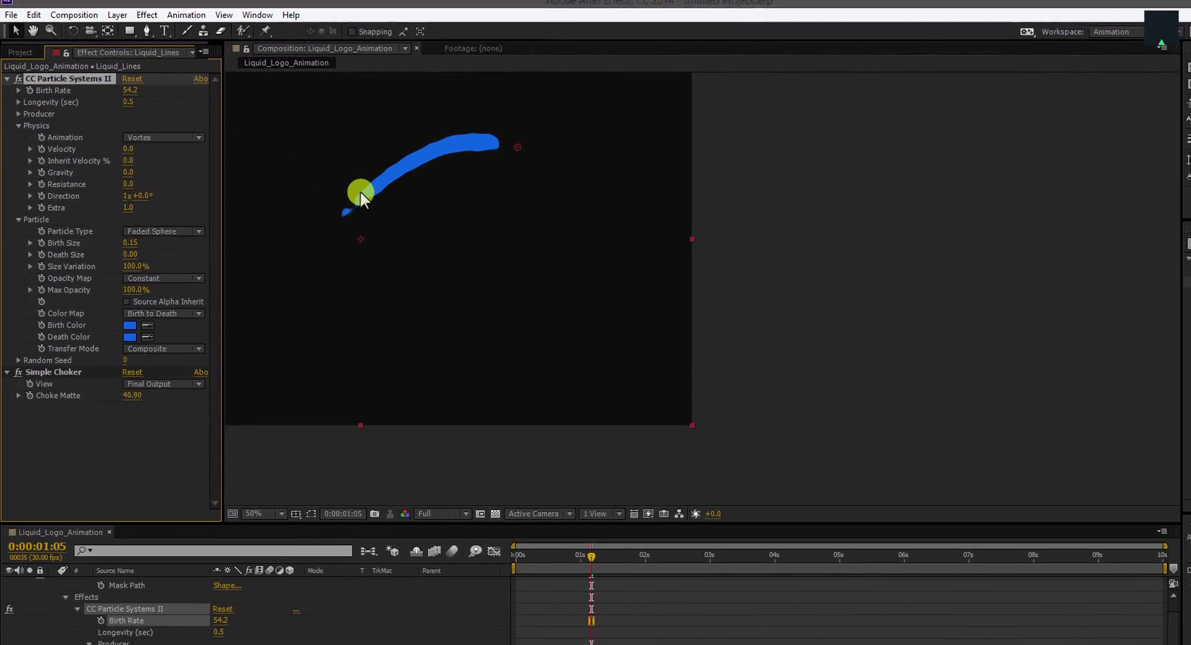
# - Keyframe Birth Rate at 0:00:02:02 and set it to 0 a few frames later
pyautogui.moveTo(368, 194)
pyautogui.mouseDown()
pyautogui.moveTo(510, 233)
pyautogui.moveTo(642, 236)
pyautogui.mouseUp()
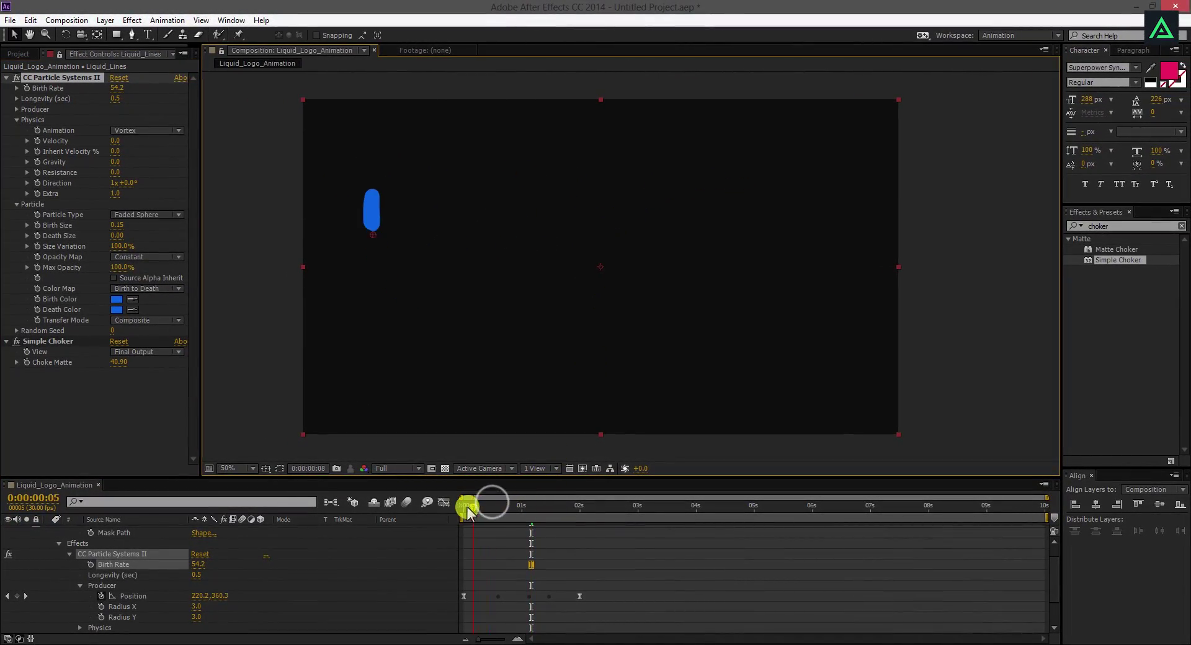
pyautogui.moveTo(467, 510)
pyautogui.mouseDown()
pyautogui.moveTo(649, 509)
pyautogui.moveTo(618, 516)
pyautogui.mouseUp()
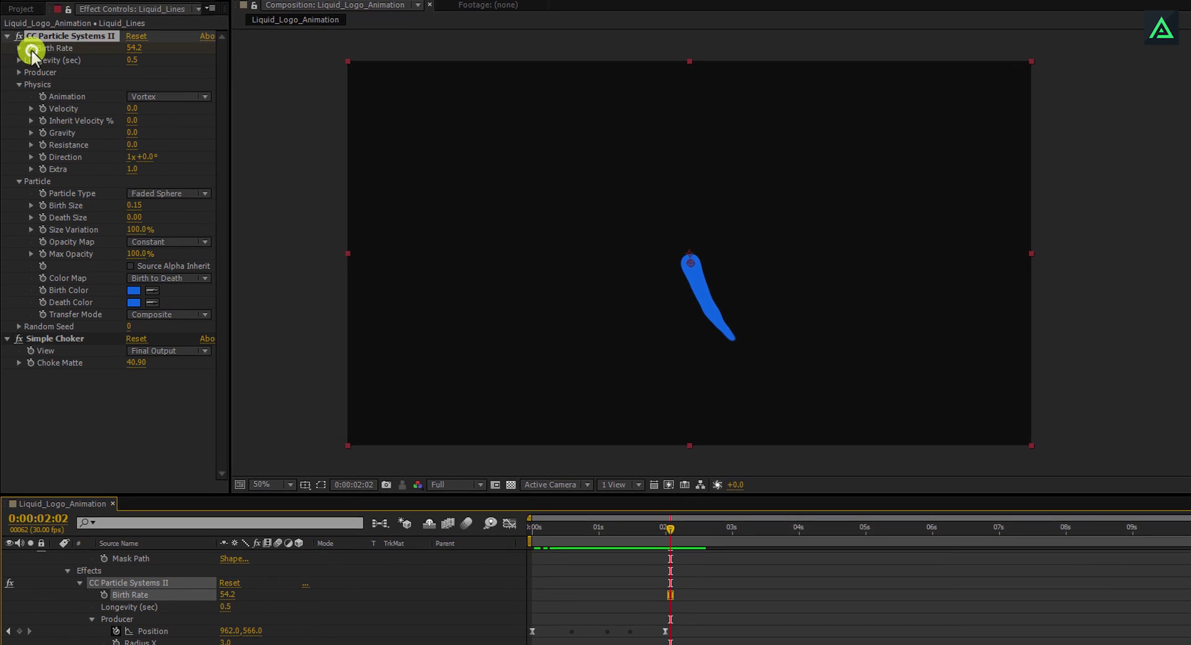
pyautogui.click(31, 49)
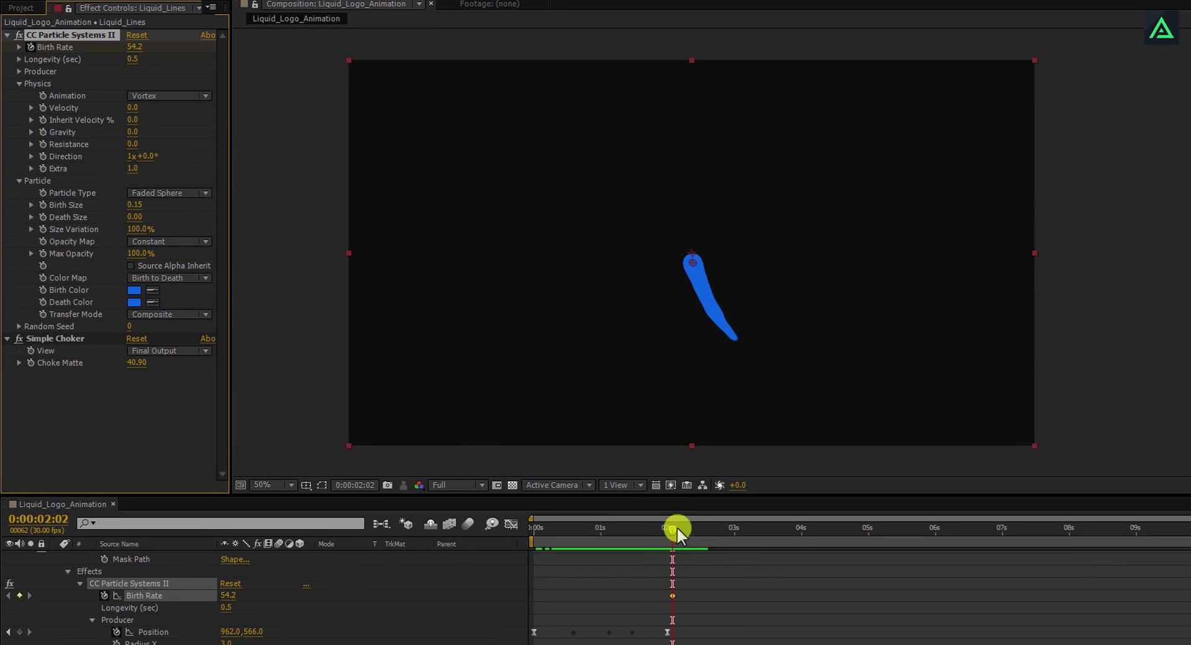
pyautogui.moveTo(674, 526); pyautogui.dragTo(679, 528)
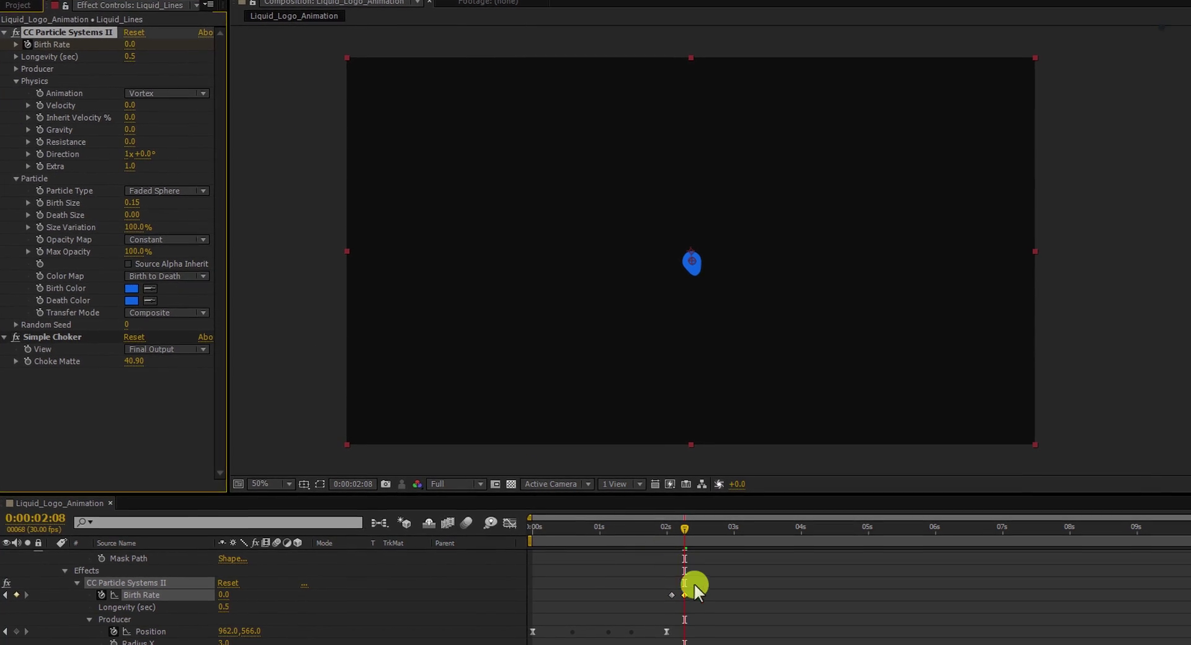
pyautogui.moveTo(683, 528)
pyautogui.mouseDown()
pyautogui.moveTo(667, 514)
pyautogui.moveTo(690, 518)
pyautogui.mouseUp()
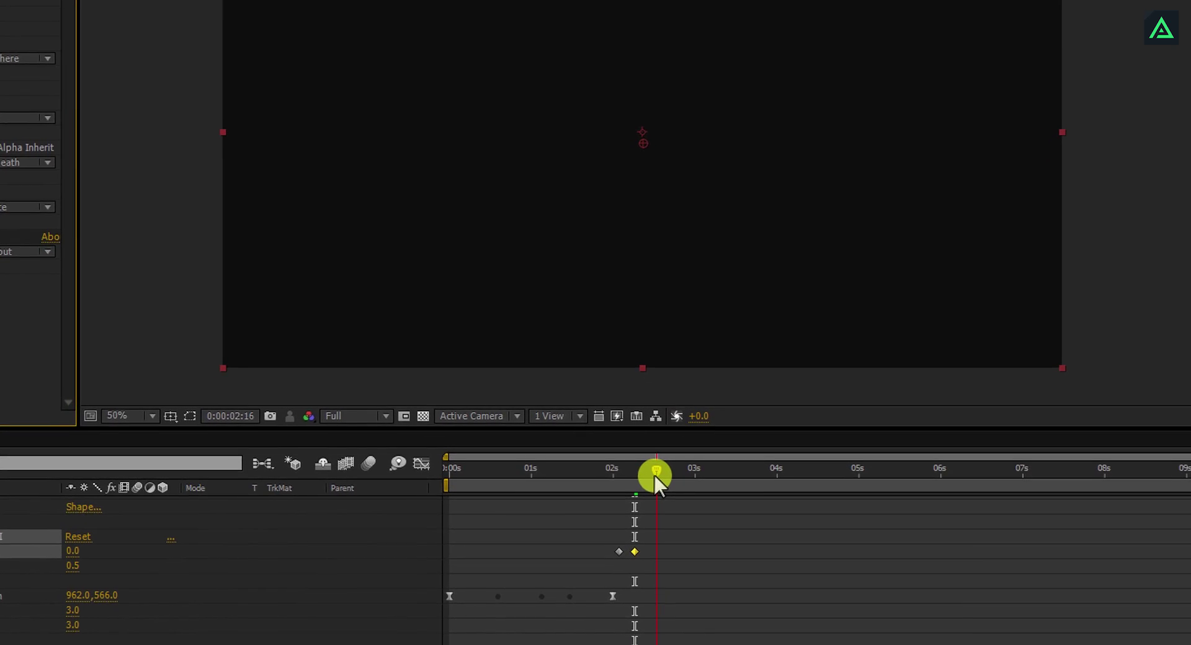
# - Select both Birth Rate keyframes and preview the stroke vanishing
pyautogui.moveTo(655, 475)
pyautogui.mouseDown()
pyautogui.moveTo(578, 460)
pyautogui.moveTo(594, 442)
pyautogui.mouseUp()
pyautogui.click(613, 517)
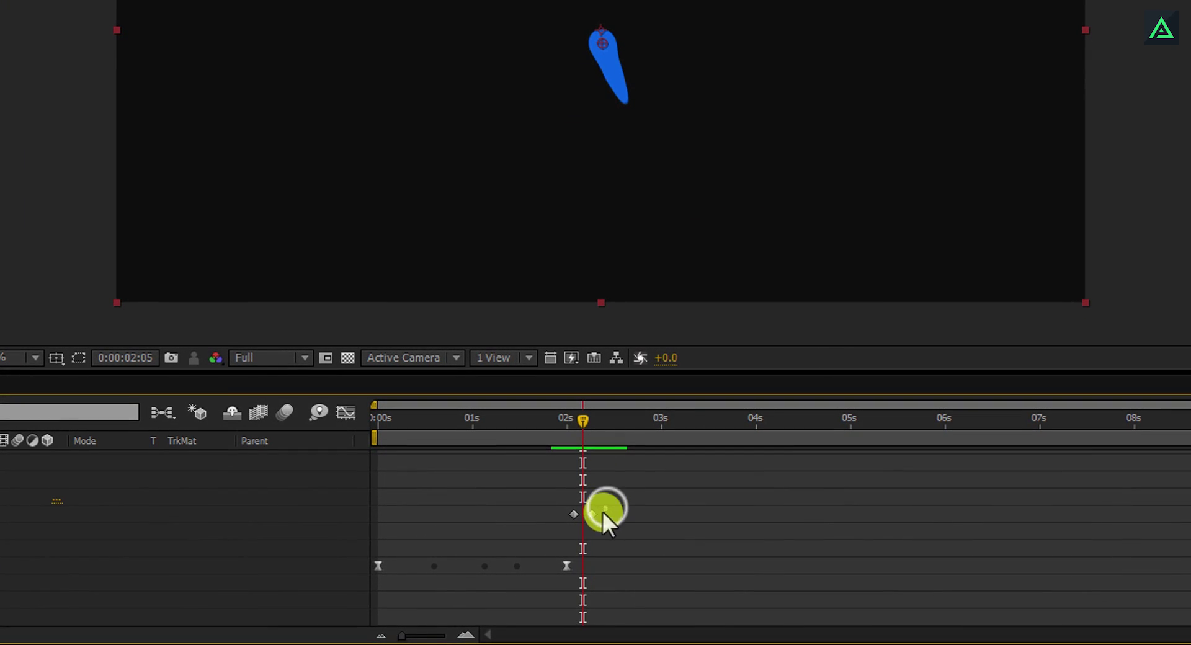
pyautogui.moveTo(603, 508); pyautogui.dragTo(575, 516)
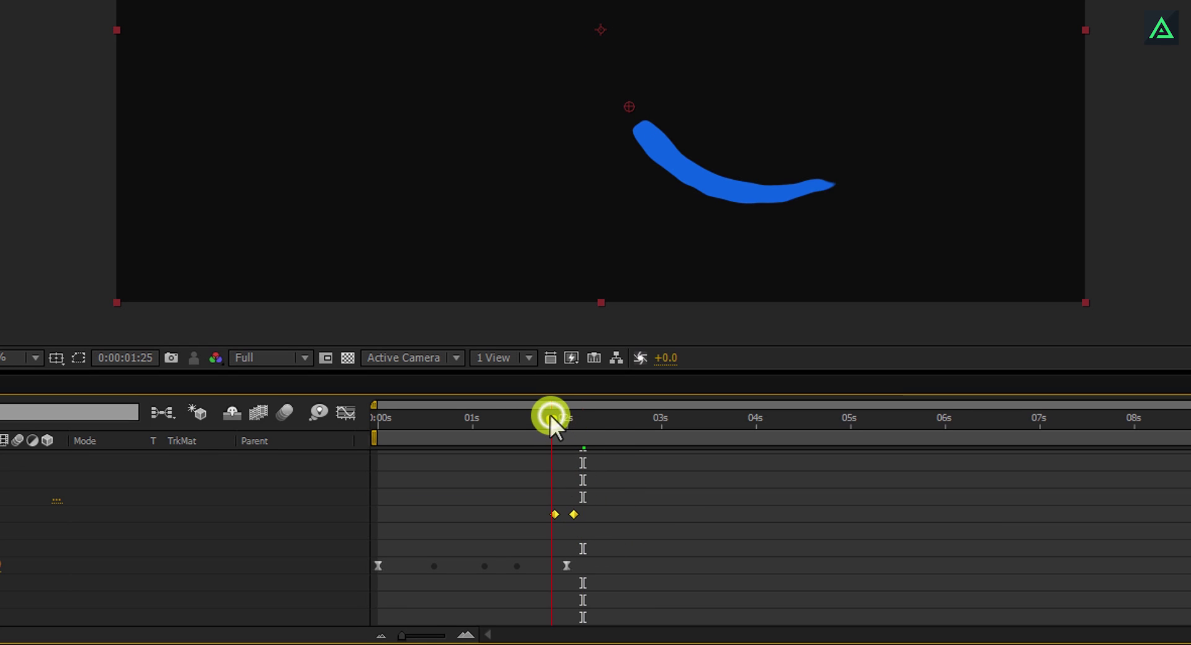
pyautogui.moveTo(550, 414); pyautogui.dragTo(586, 419)
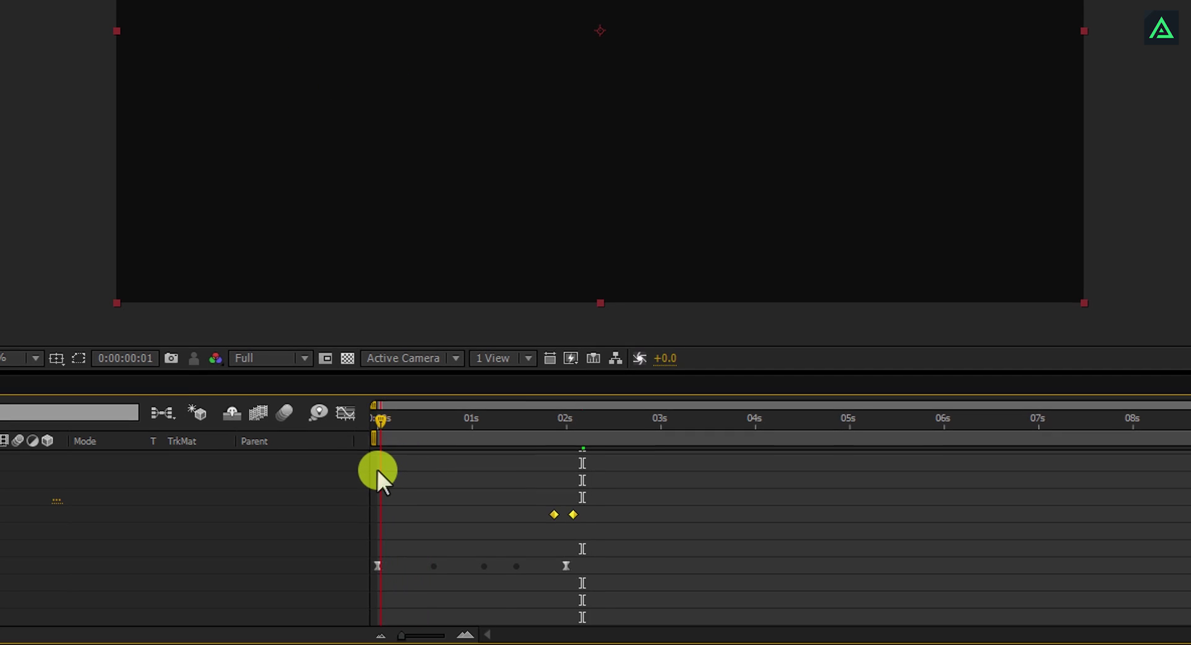
pyautogui.press('space')
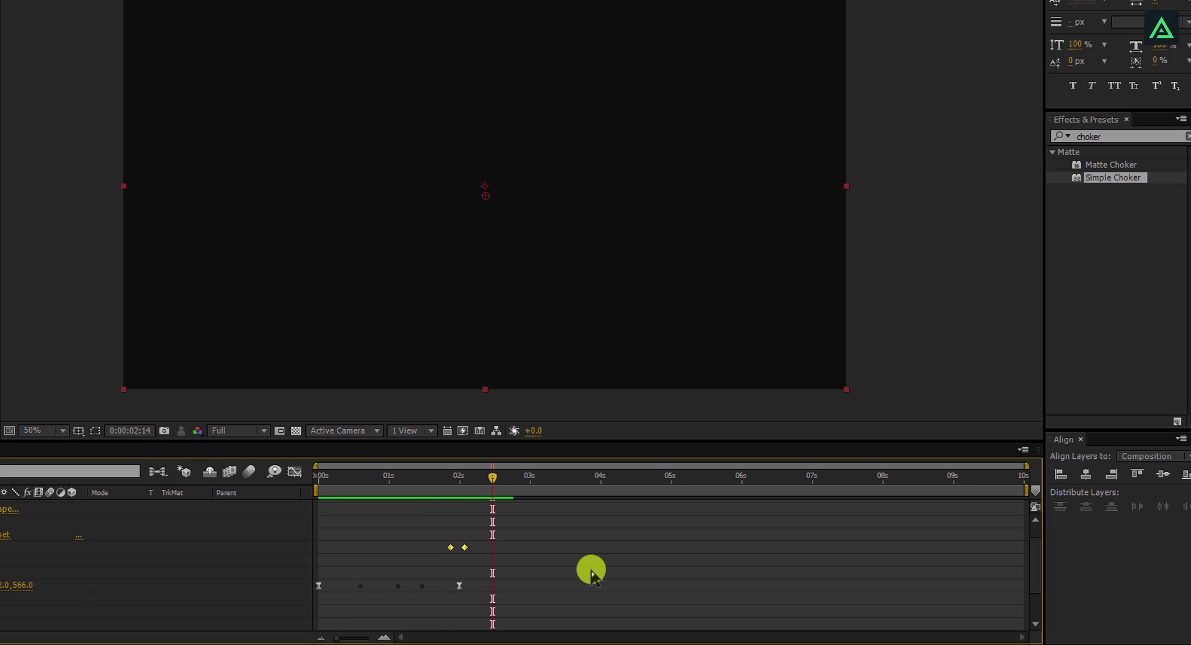
# - Collapse the Liquid_Lines layer's properties and duplicate the layer with Ctrl+D
pyautogui.scroll(2, 391, 513)
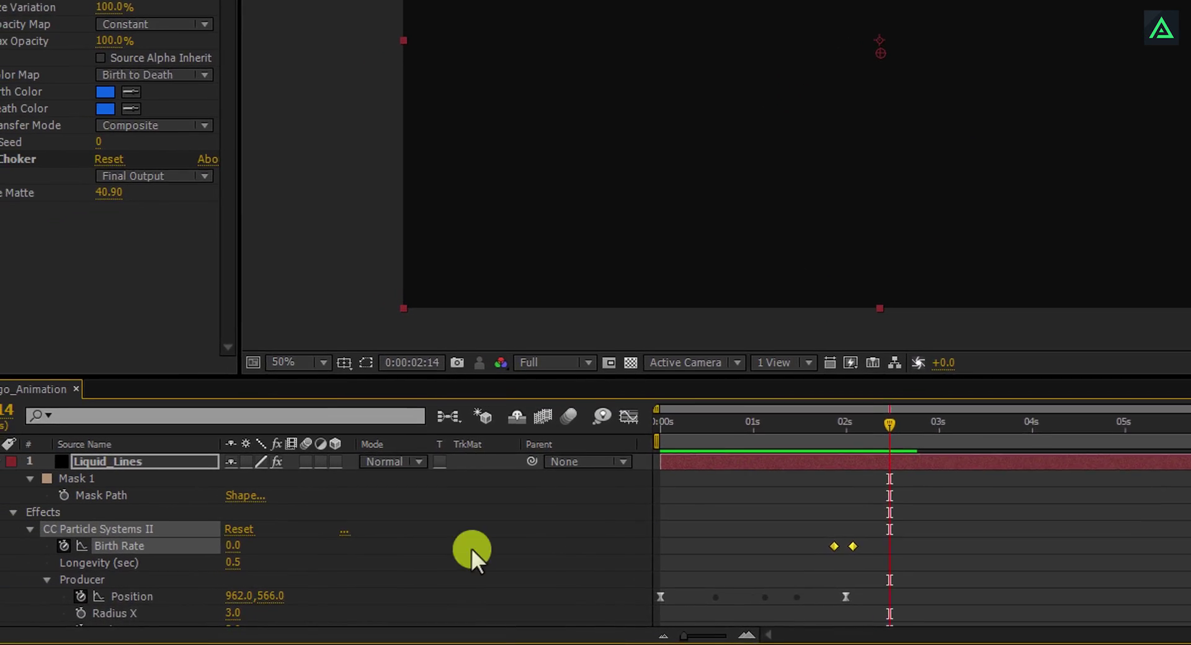
pyautogui.click(0, 461)
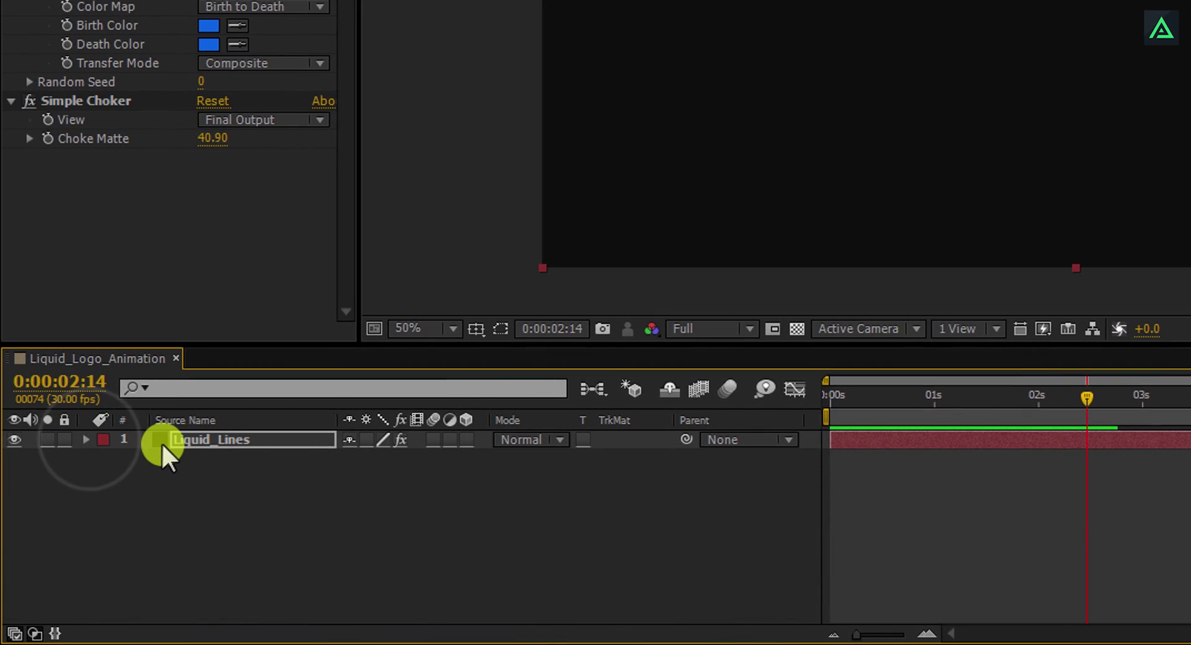
pyautogui.click(177, 440)
pyautogui.click(203, 441)
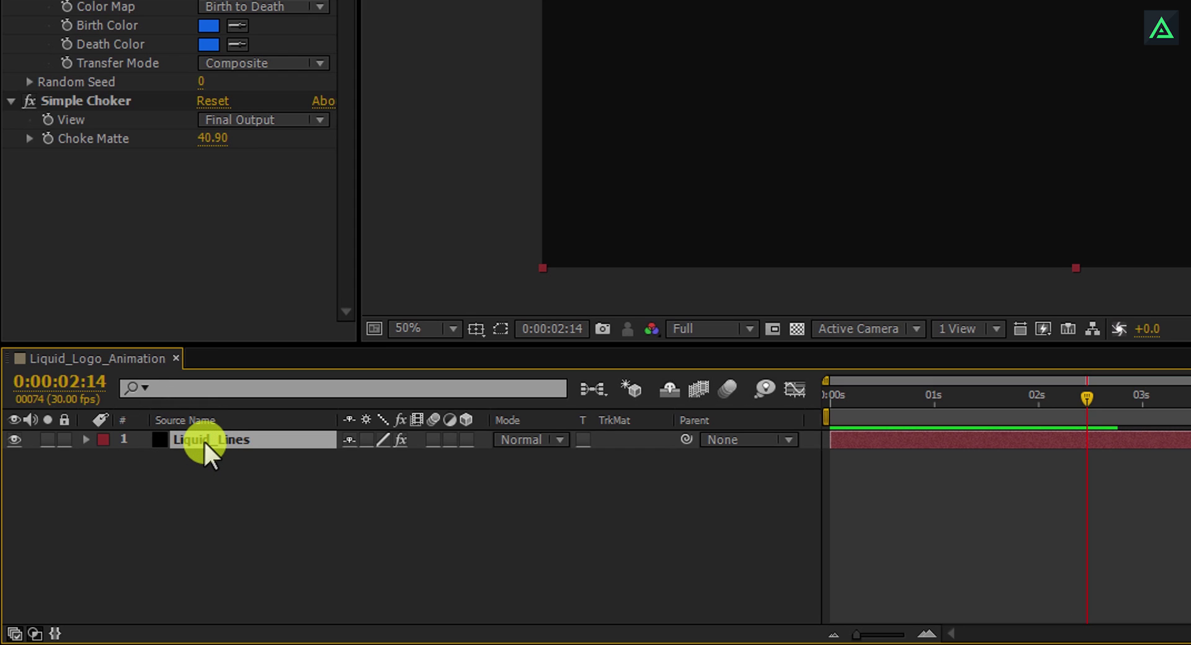
pyautogui.hotkey('ctrl', 'd')
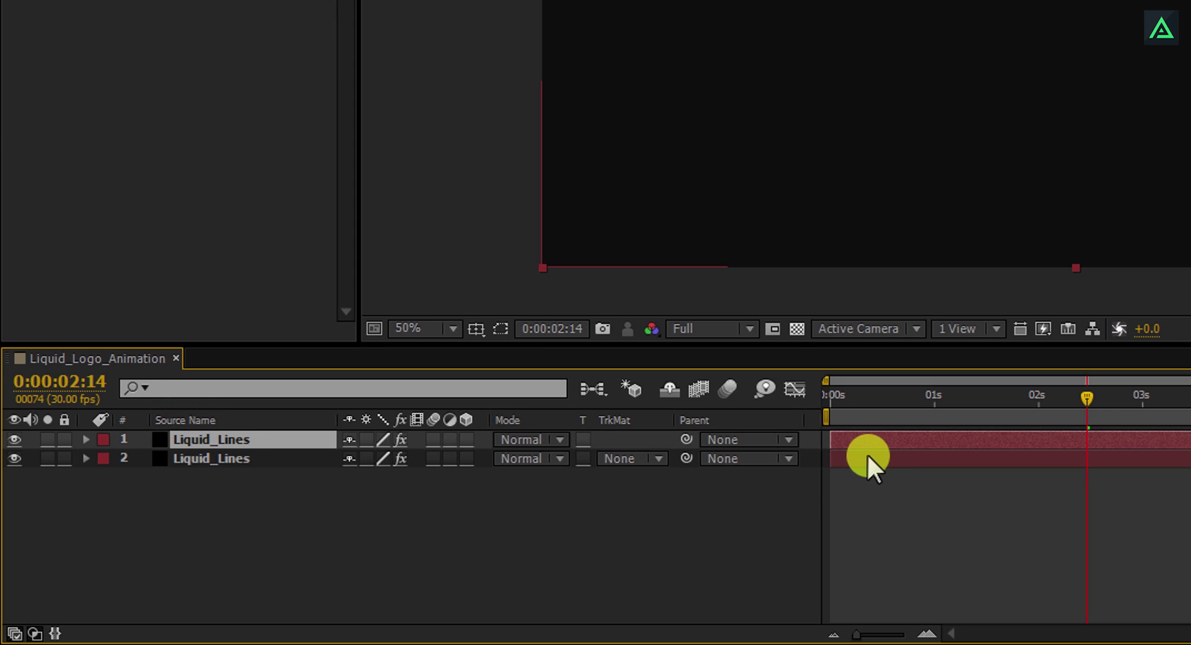
# - Slide the copy's layer bar a few frames right so it starts after the original
pyautogui.click(845, 460)
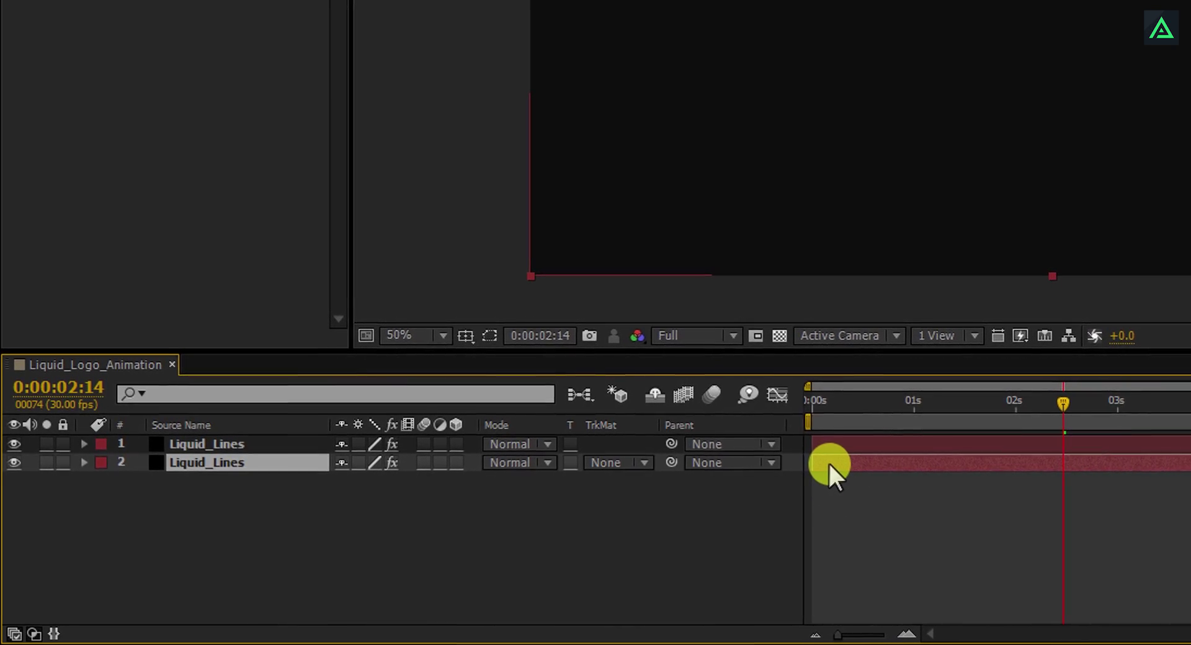
pyautogui.moveTo(818, 464)
pyautogui.mouseDown()
pyautogui.moveTo(791, 476)
pyautogui.moveTo(705, 435)
pyautogui.moveTo(769, 441)
pyautogui.mouseUp()
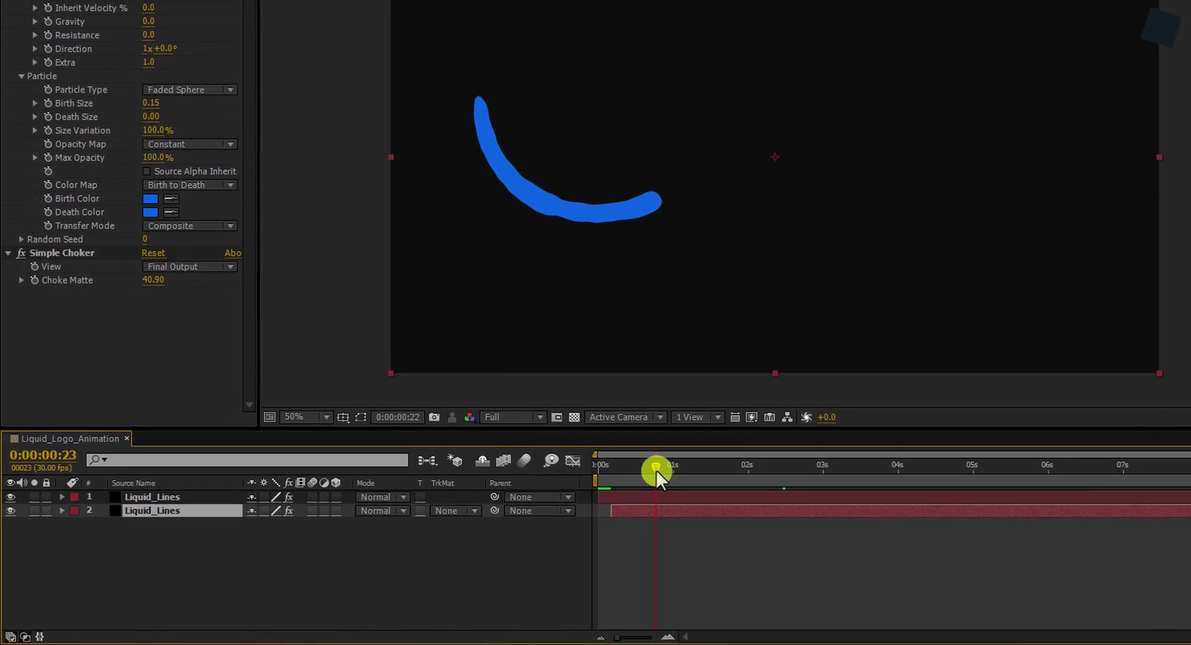
pyautogui.moveTo(656, 470); pyautogui.dragTo(624, 512)
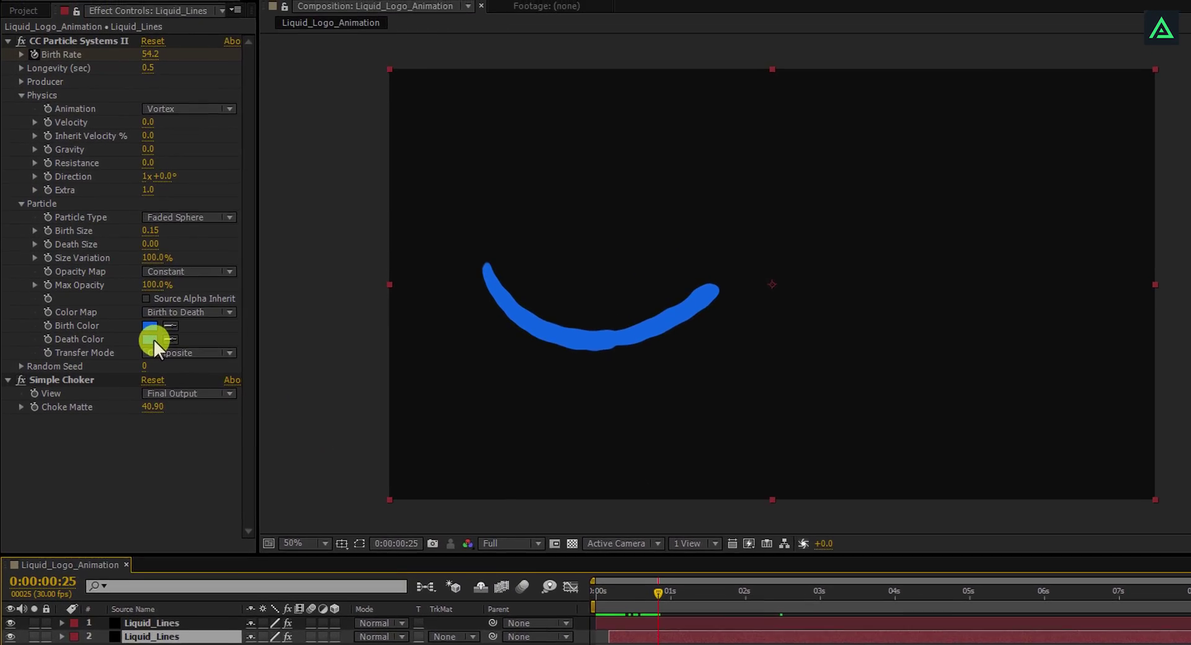
# - Make the copy's Death and Birth Colors white (FFFFFF) and raise Choke Matte to 73.00
pyautogui.click(141, 240)
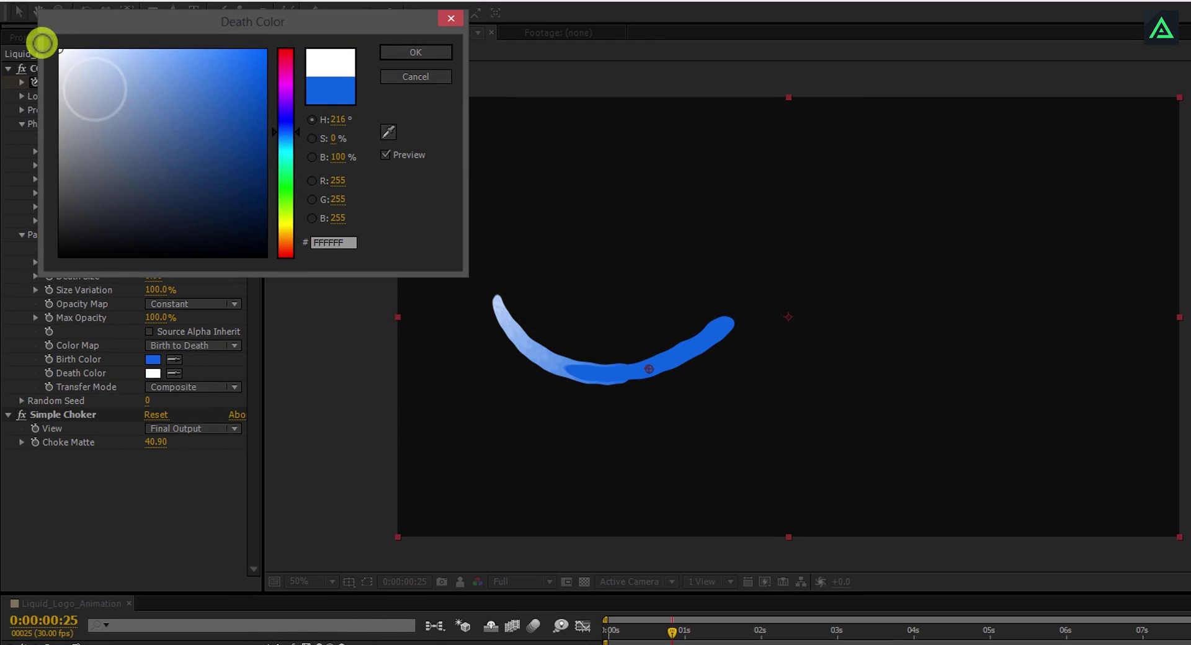
pyautogui.click(402, 49)
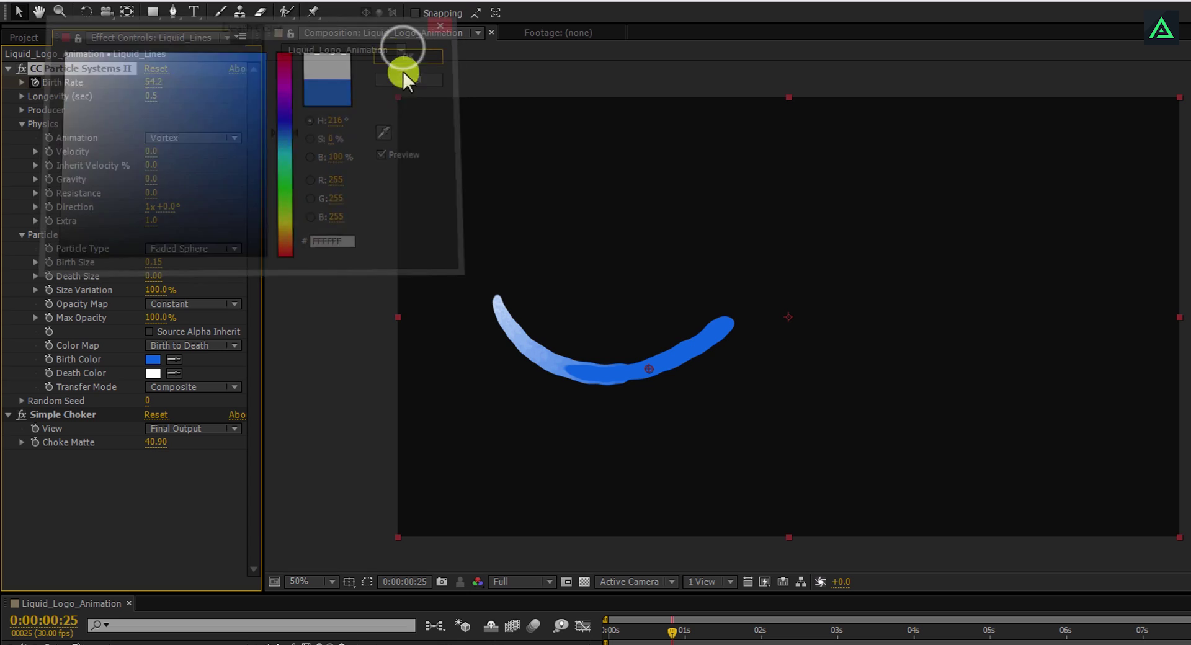
pyautogui.click(175, 360)
pyautogui.click(156, 372)
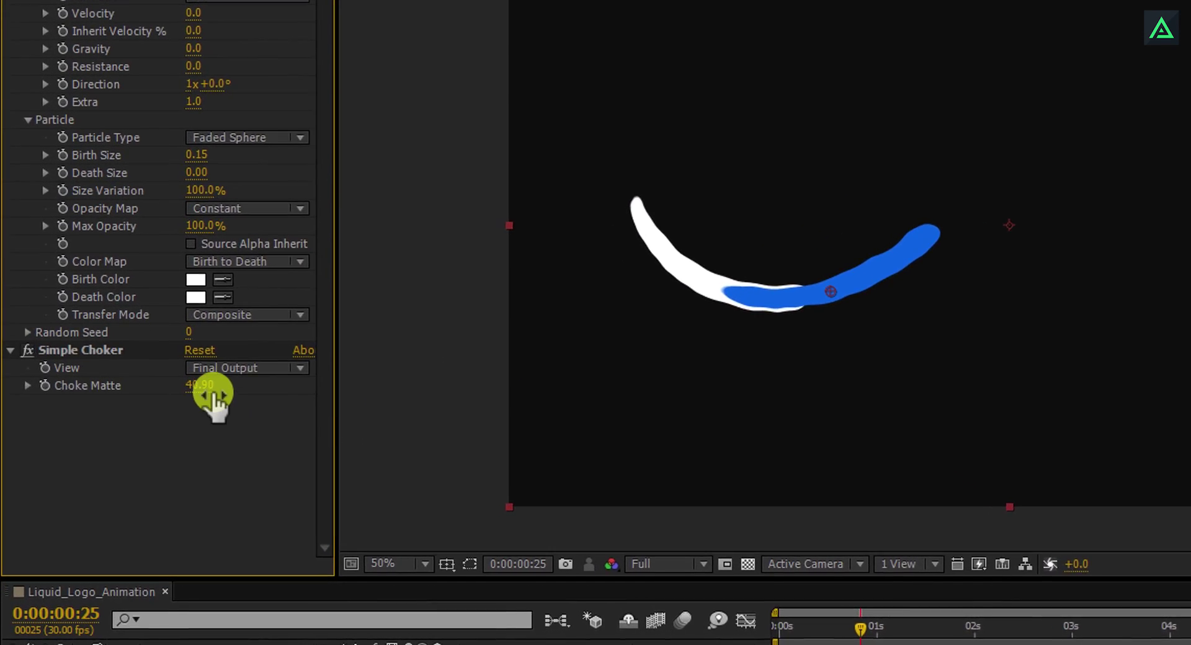
pyautogui.moveTo(225, 366)
pyautogui.mouseDown()
pyautogui.moveTo(363, 359)
pyautogui.moveTo(241, 379)
pyautogui.moveTo(239, 366)
pyautogui.mouseUp()
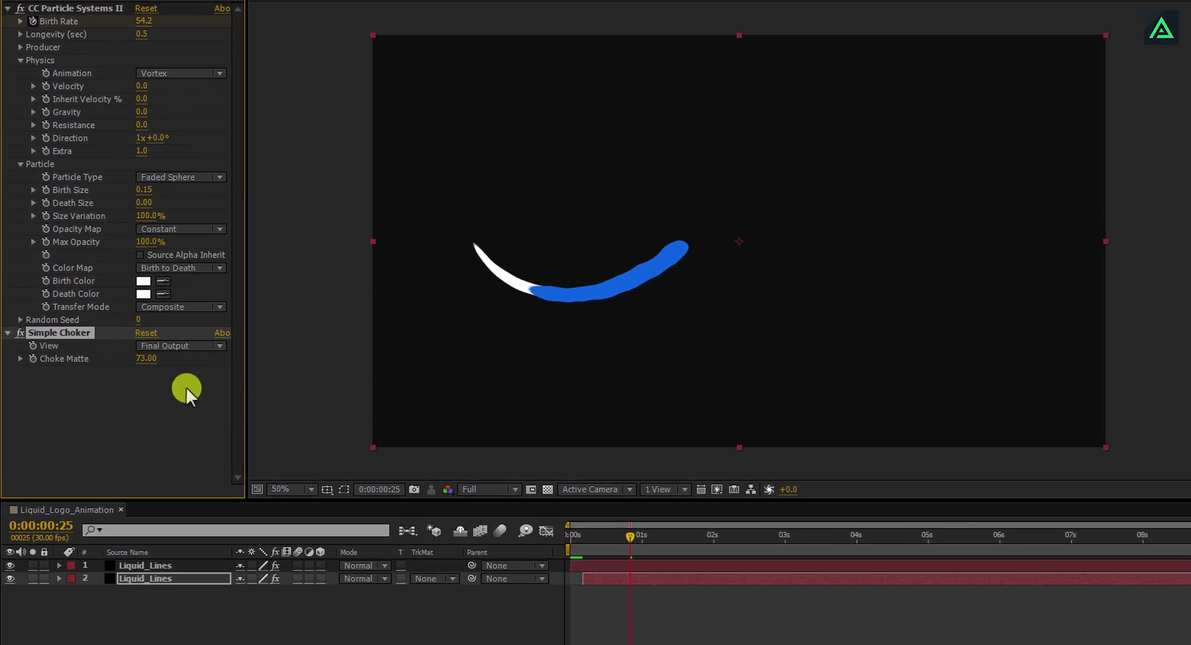
pyautogui.moveTo(512, 520)
pyautogui.mouseDown()
pyautogui.moveTo(496, 517)
pyautogui.moveTo(544, 521)
pyautogui.moveTo(548, 501)
pyautogui.moveTo(572, 500)
pyautogui.moveTo(532, 507)
pyautogui.mouseUp()
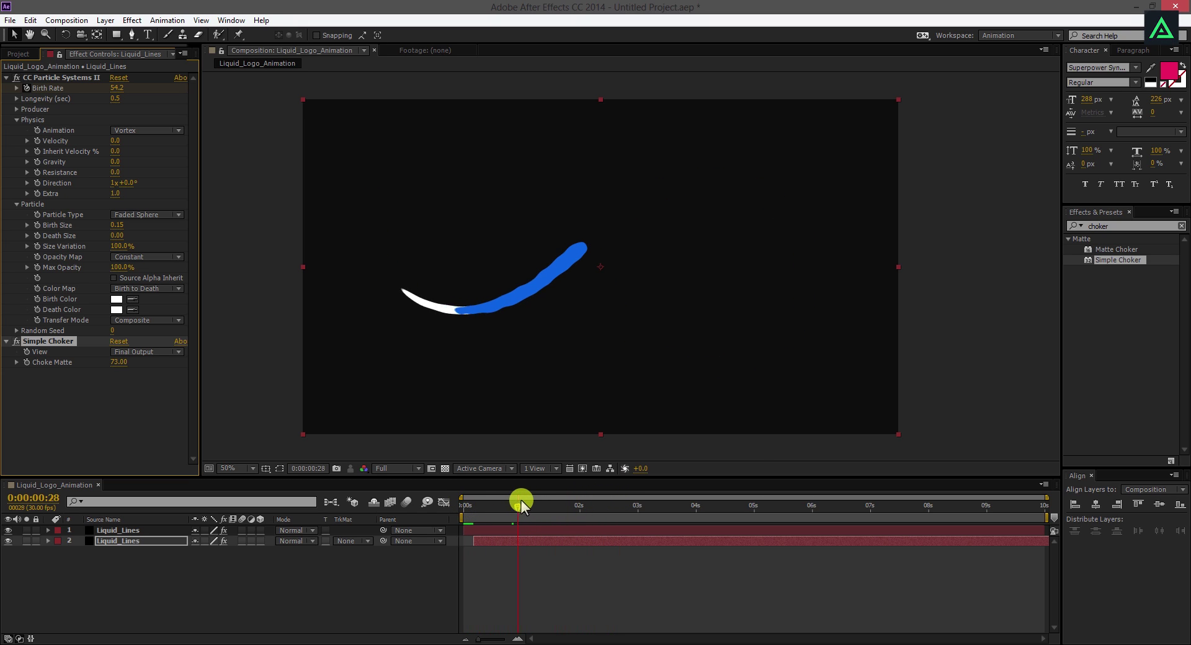
# - Duplicate both Liquid_Lines layers and flip the copies horizontally
pyautogui.moveTo(534, 499); pyautogui.dragTo(535, 498)
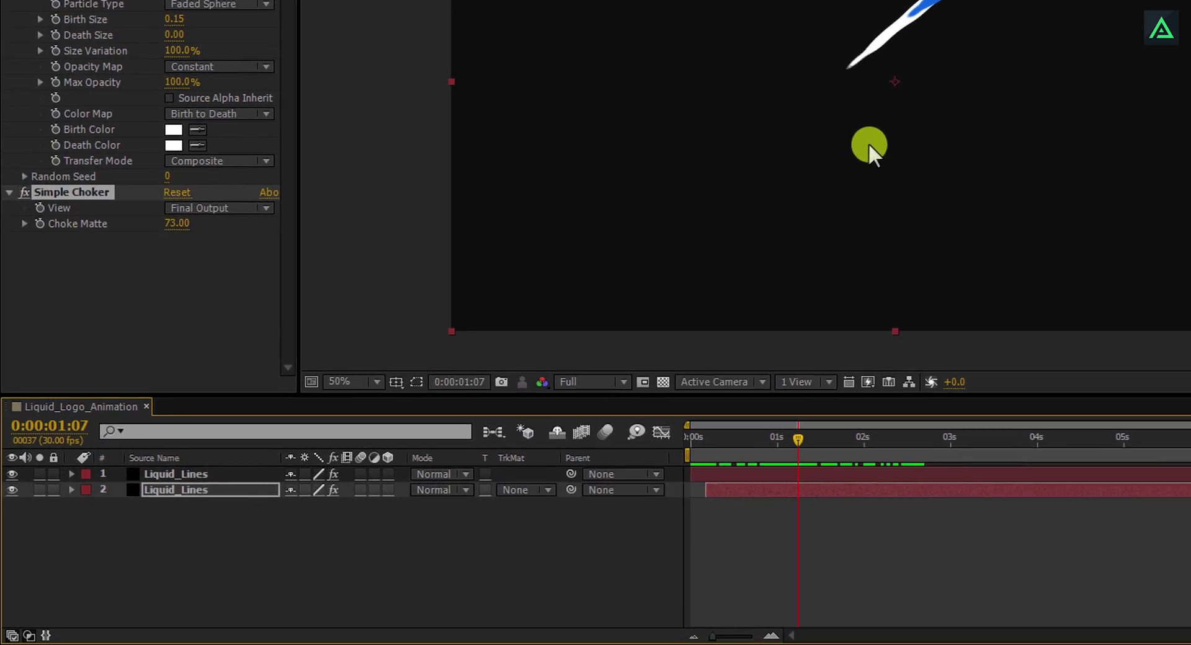
pyautogui.moveTo(197, 506); pyautogui.dragTo(201, 463)
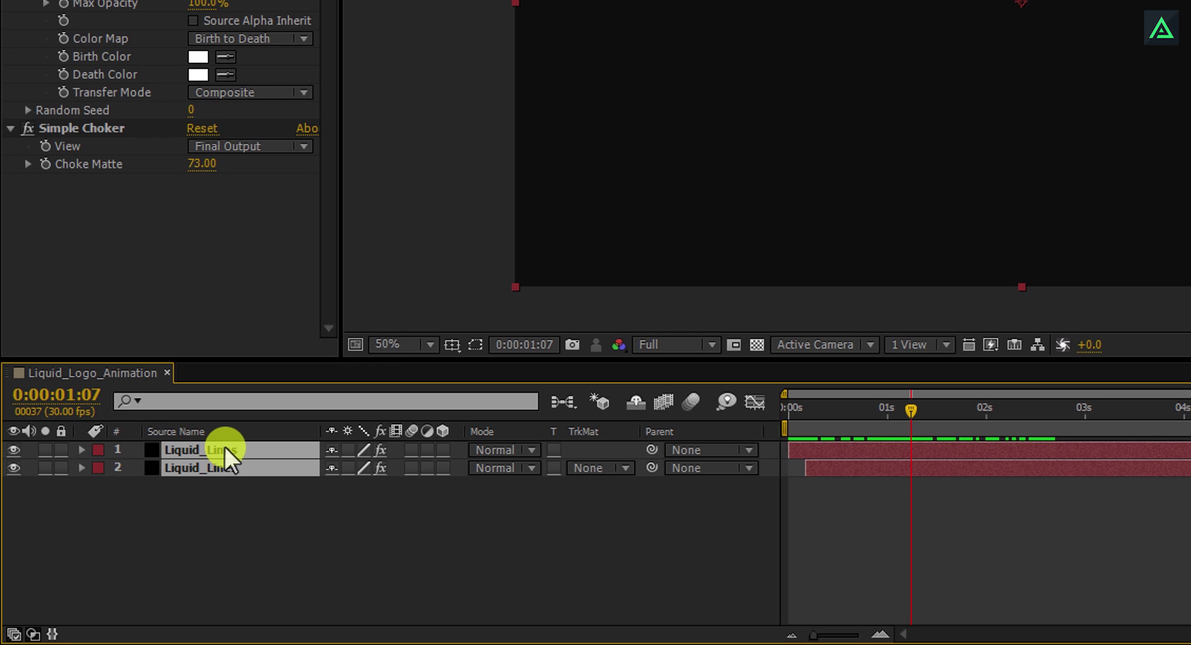
pyautogui.hotkey('ctrl', 'd')
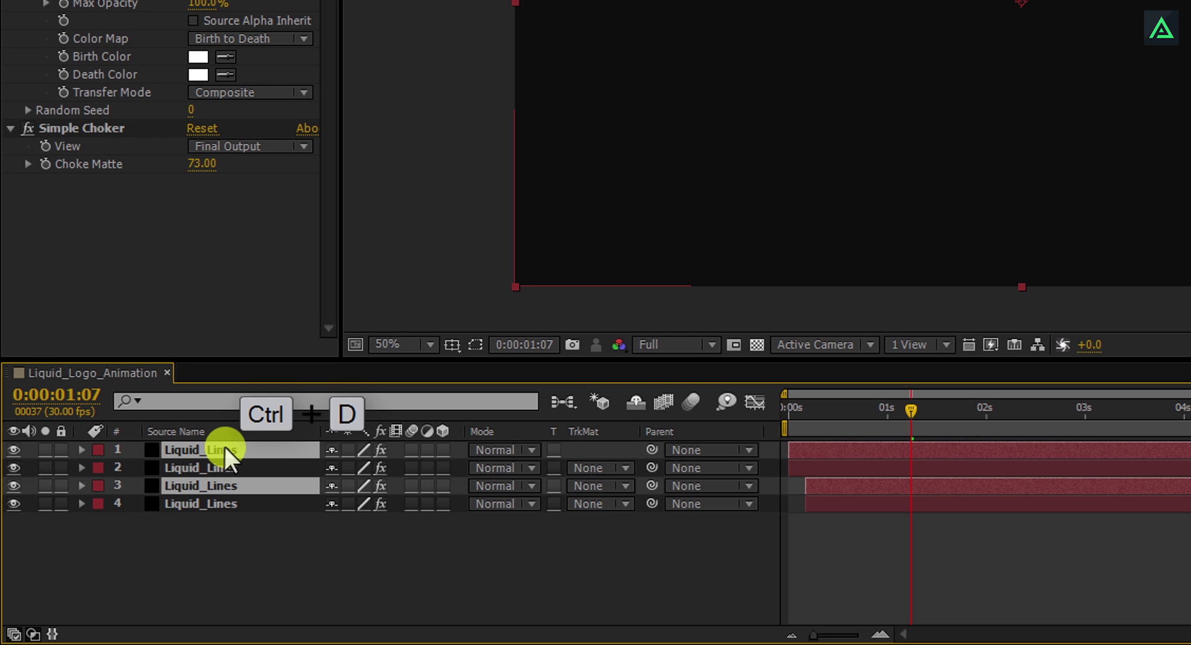
pyautogui.rightClick(224, 447)
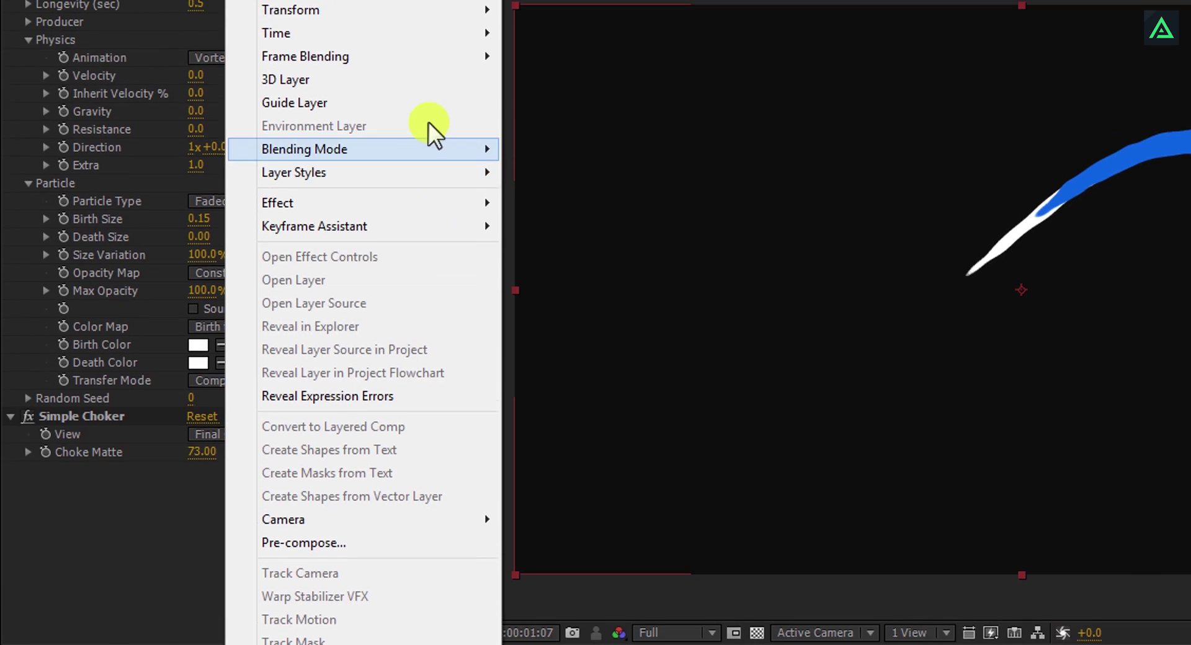
pyautogui.moveTo(402, 12)
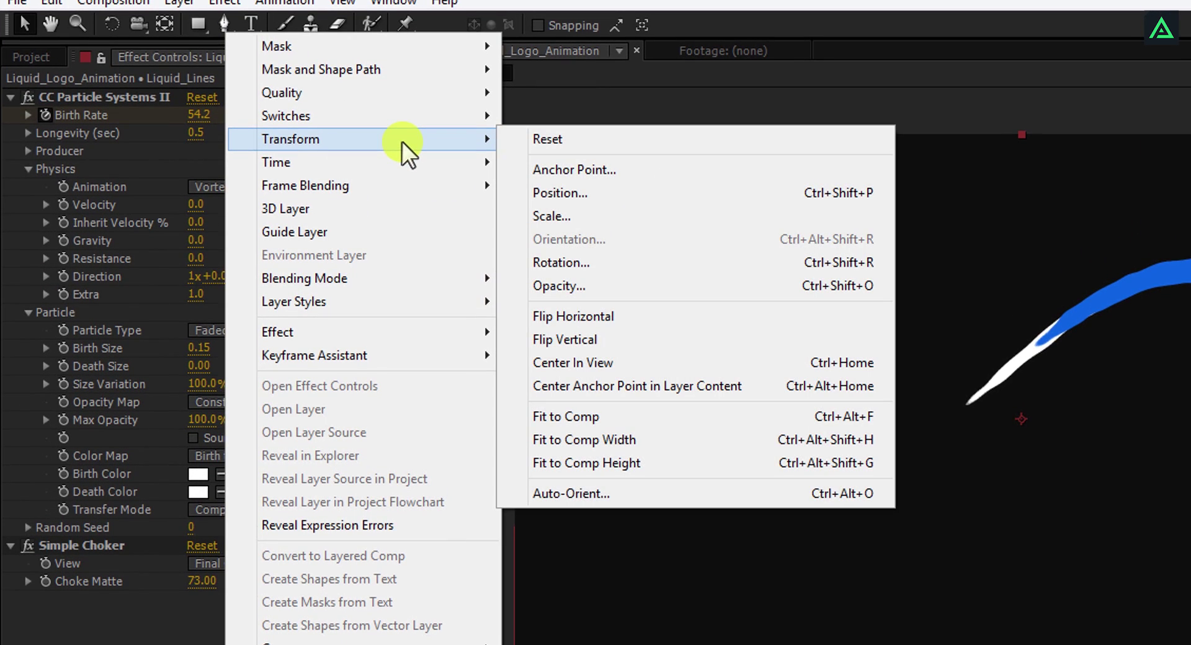
pyautogui.click(618, 313)
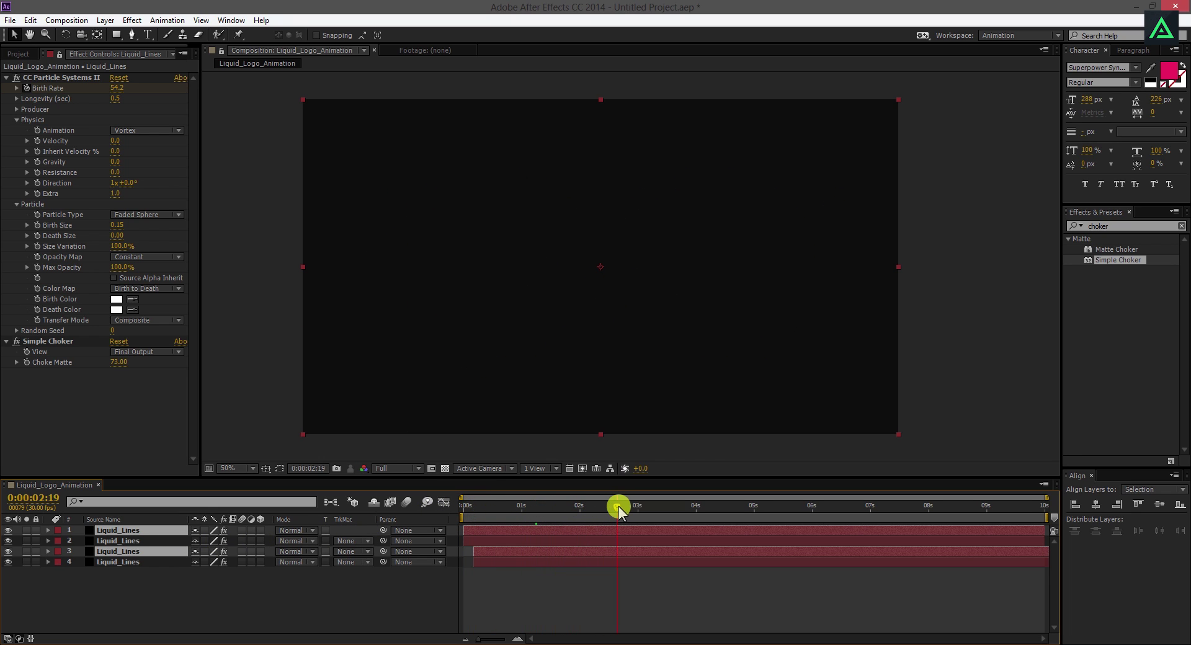
pyautogui.moveTo(620, 506); pyautogui.dragTo(584, 500)
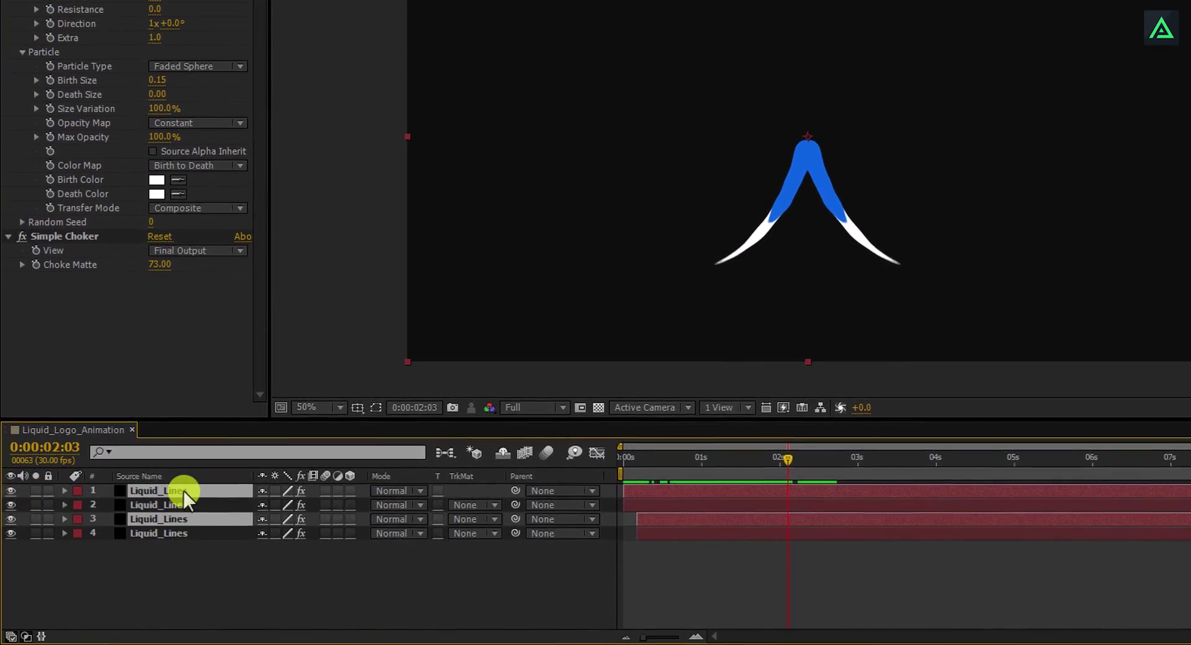
# - Flip the copied lines vertically too, then scrub to check the opposing arcs
pyautogui.rightClick(184, 489)
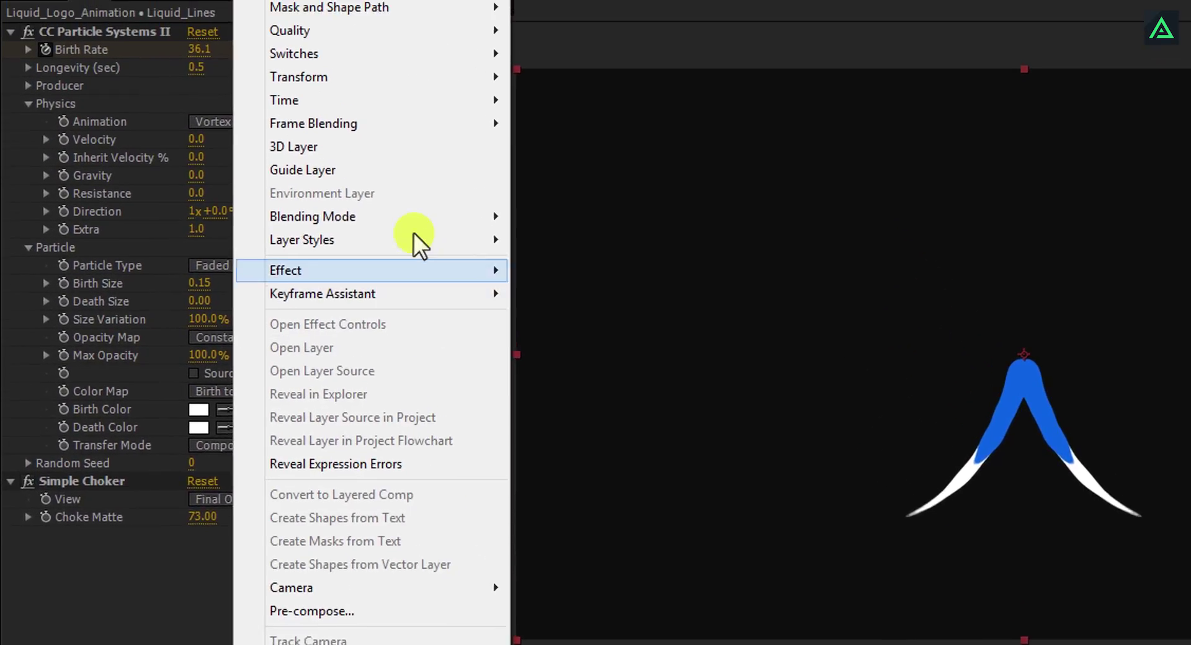
pyautogui.moveTo(422, 77)
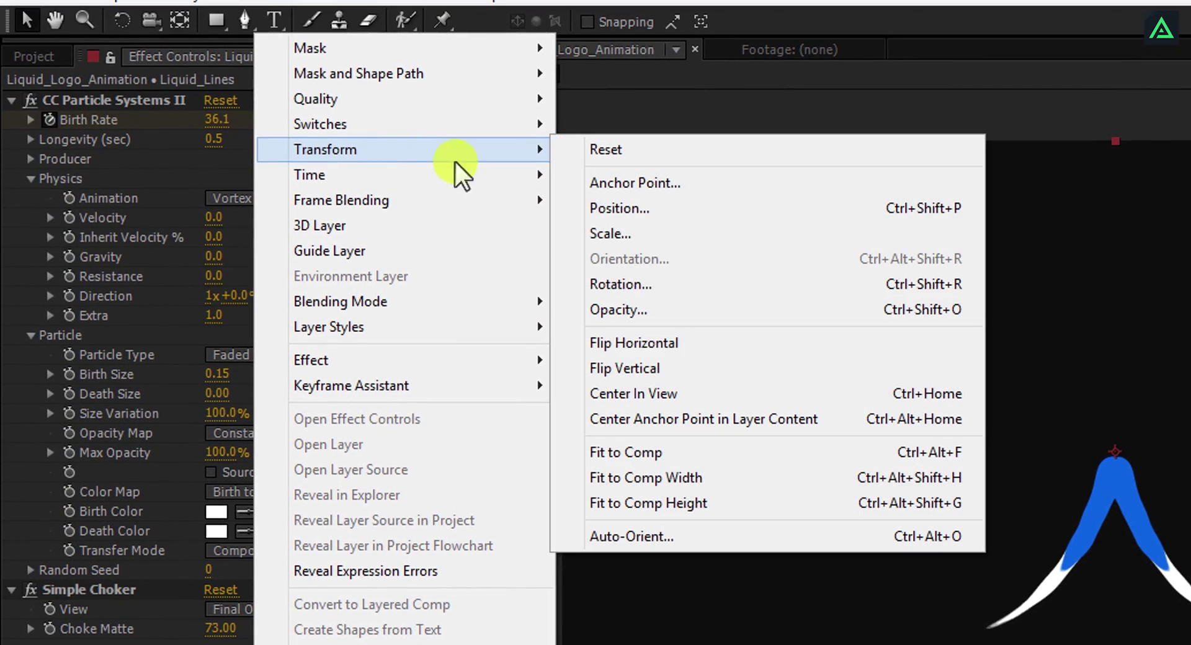
pyautogui.click(667, 370)
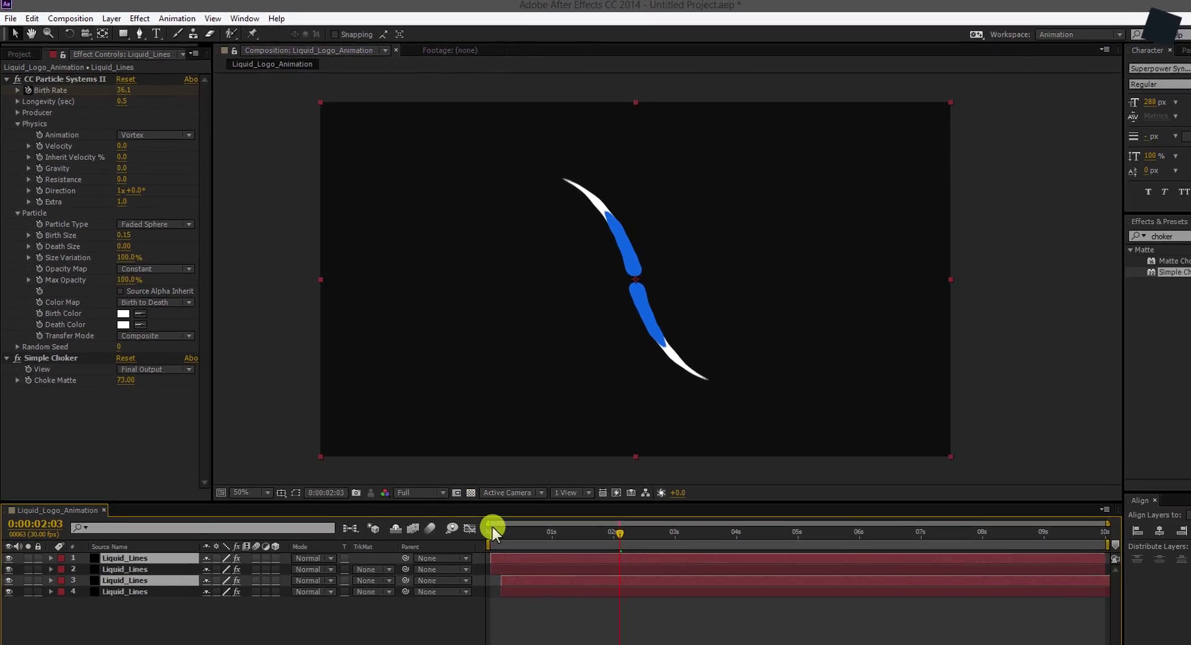
pyautogui.moveTo(493, 527); pyautogui.dragTo(573, 494)
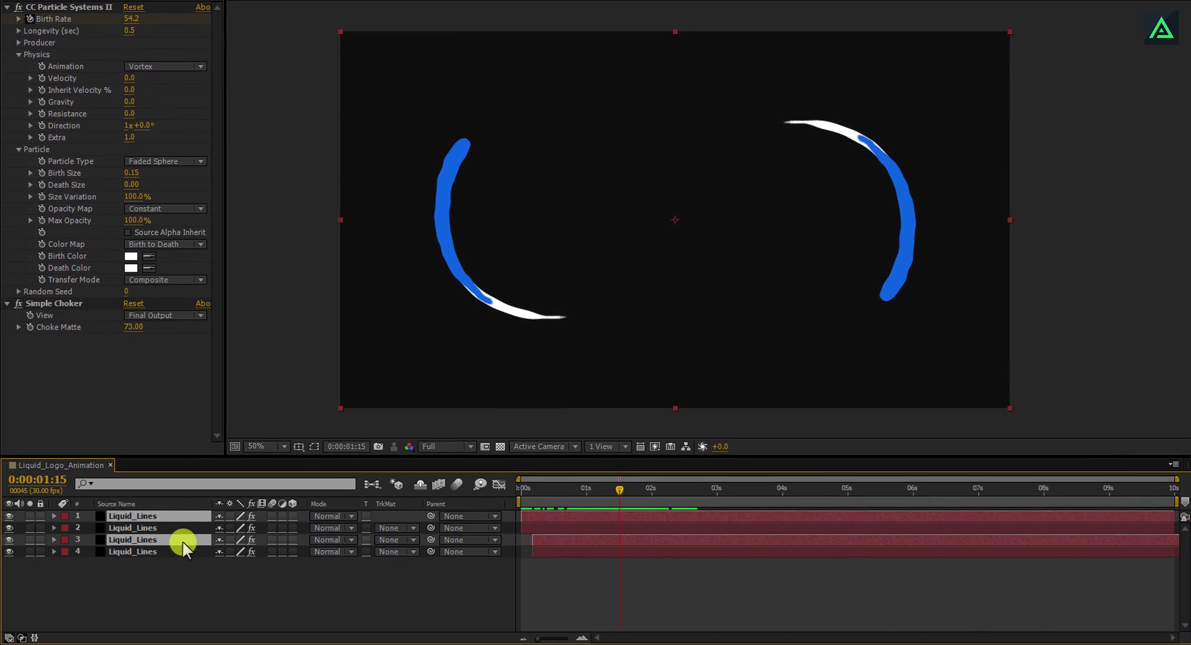
# - On layer 4, set Choke Matte to 75.10, Velocity to 0.2 and Inherit Velocity % to -43
pyautogui.click(144, 552)
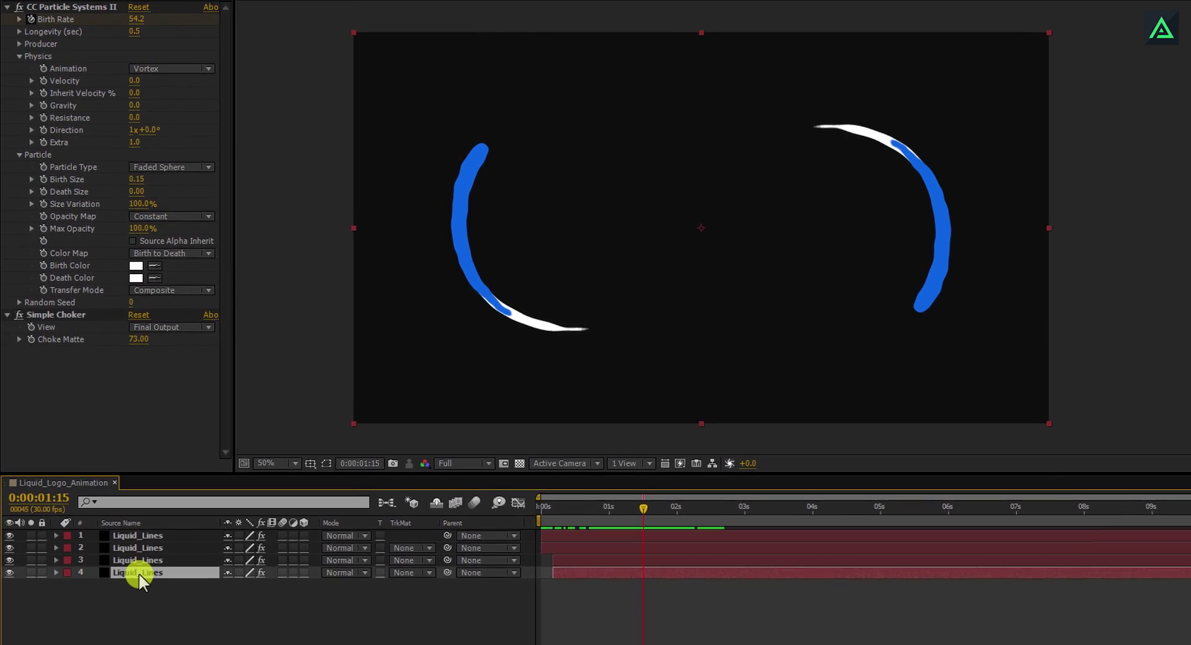
pyautogui.moveTo(142, 348); pyautogui.dragTo(181, 345)
pyautogui.moveTo(205, 390); pyautogui.dragTo(177, 390)
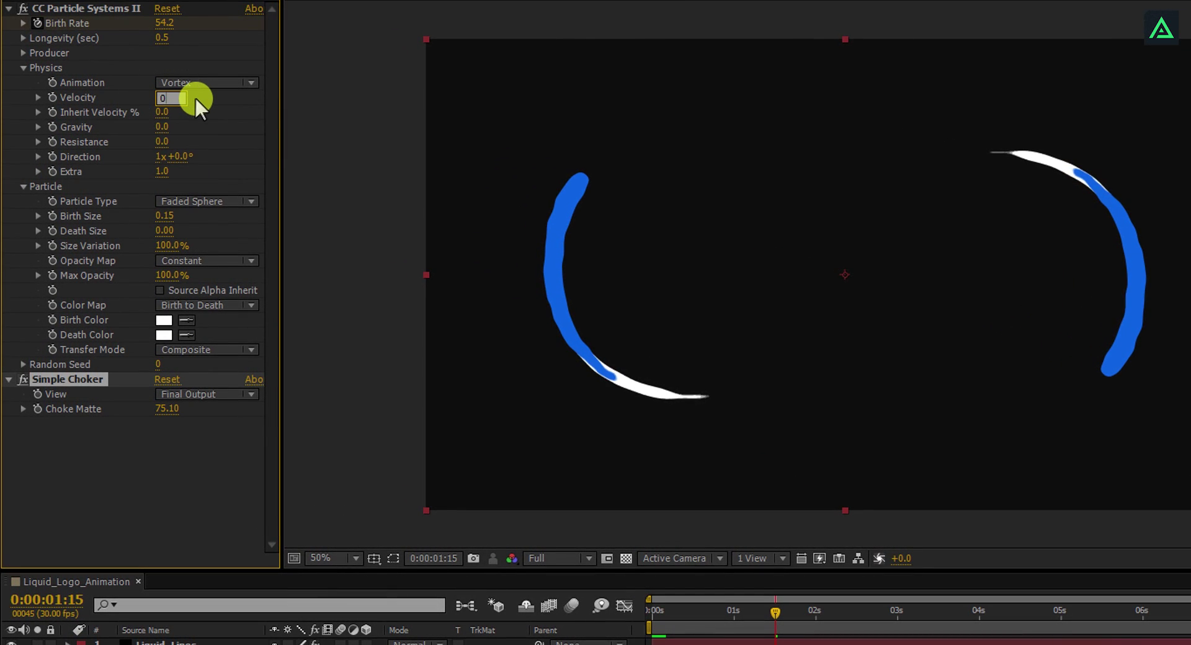
pyautogui.press('Return')
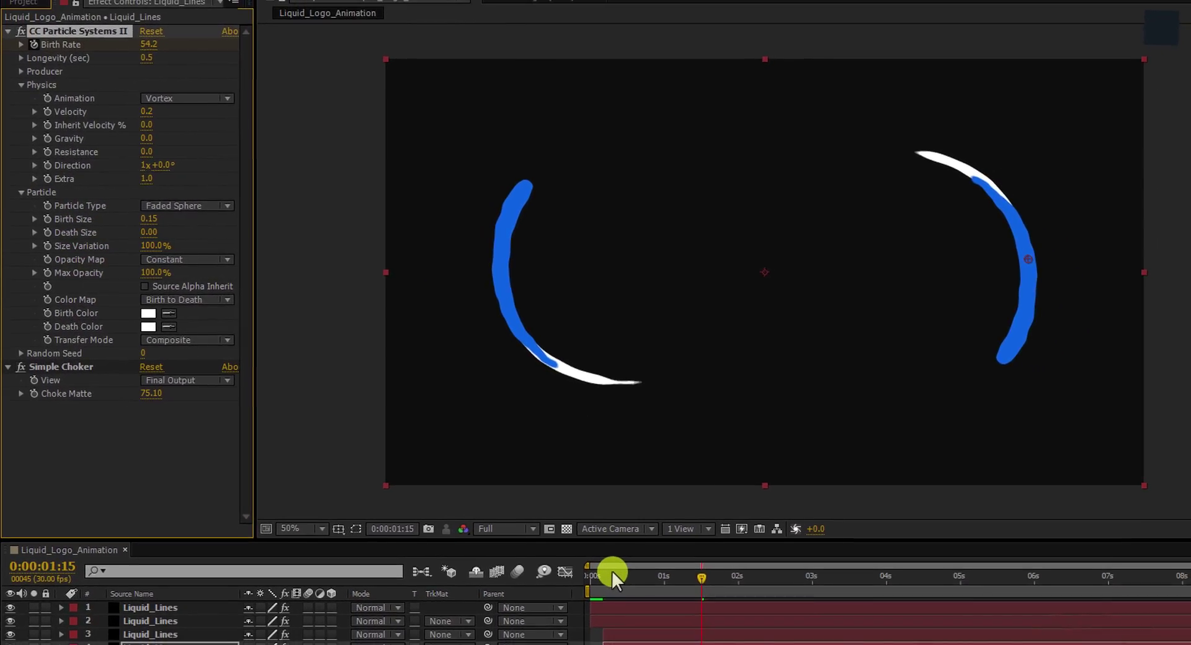
pyautogui.moveTo(612, 573)
pyautogui.mouseDown()
pyautogui.moveTo(592, 574)
pyautogui.moveTo(695, 574)
pyautogui.mouseUp()
pyautogui.moveTo(548, 508); pyautogui.dragTo(536, 511)
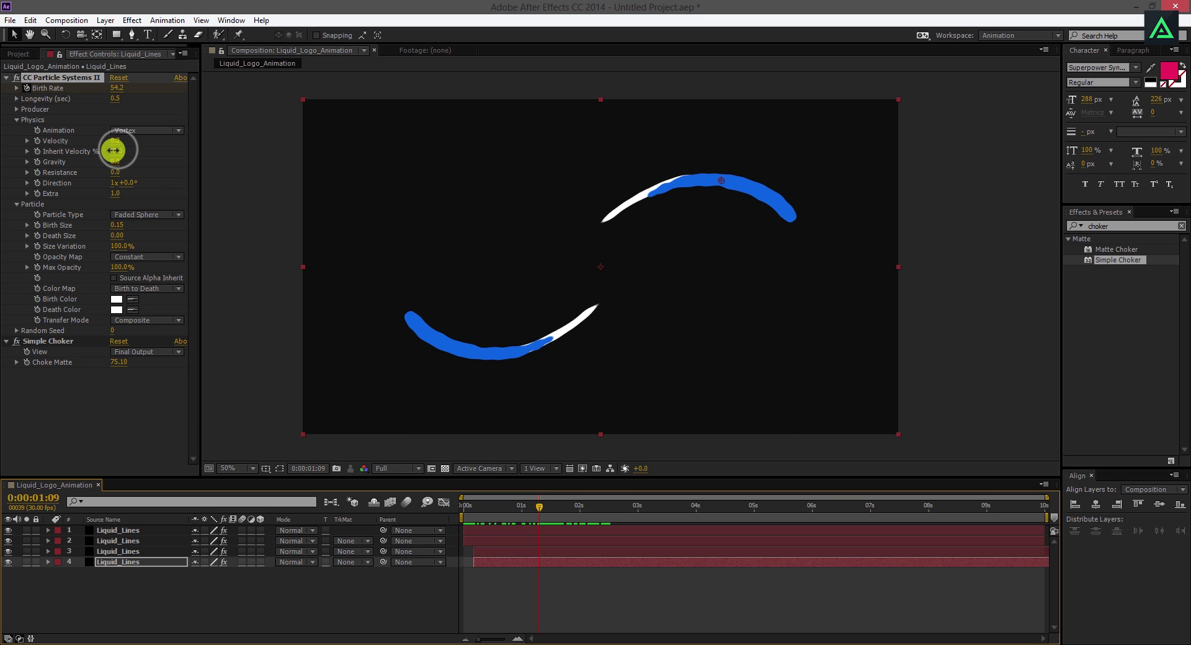
pyautogui.moveTo(100, 154); pyautogui.dragTo(96, 154)
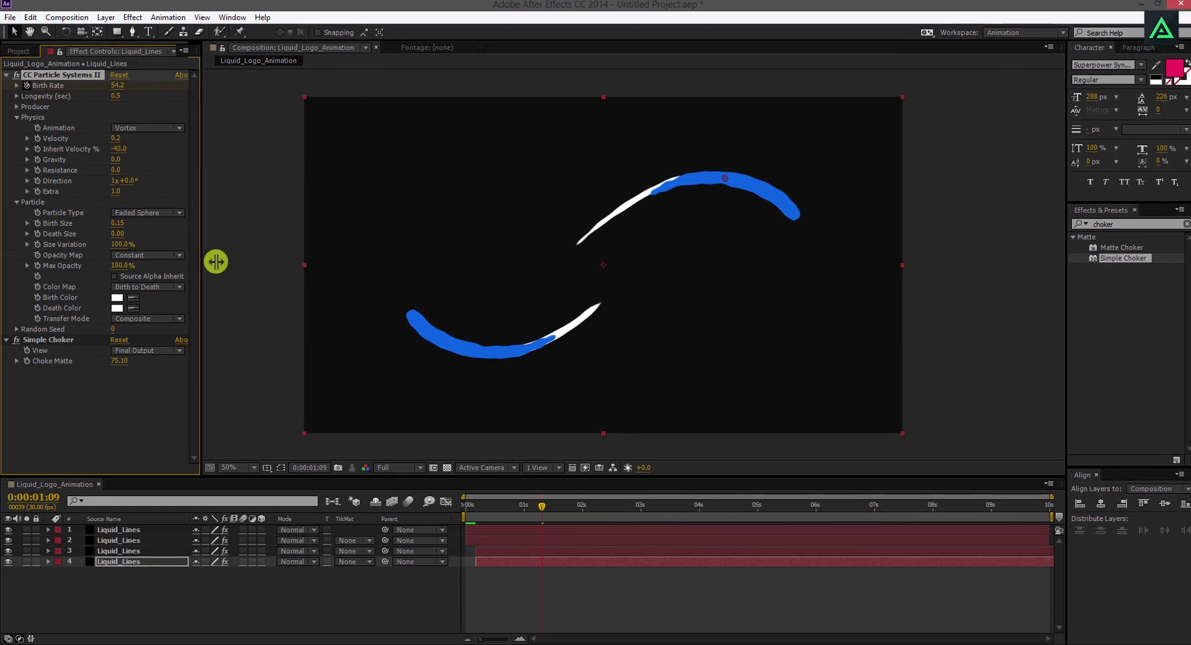
pyautogui.moveTo(475, 506)
pyautogui.mouseDown()
pyautogui.moveTo(603, 475)
pyautogui.moveTo(515, 481)
pyautogui.moveTo(629, 493)
pyautogui.moveTo(732, 479)
pyautogui.mouseUp()
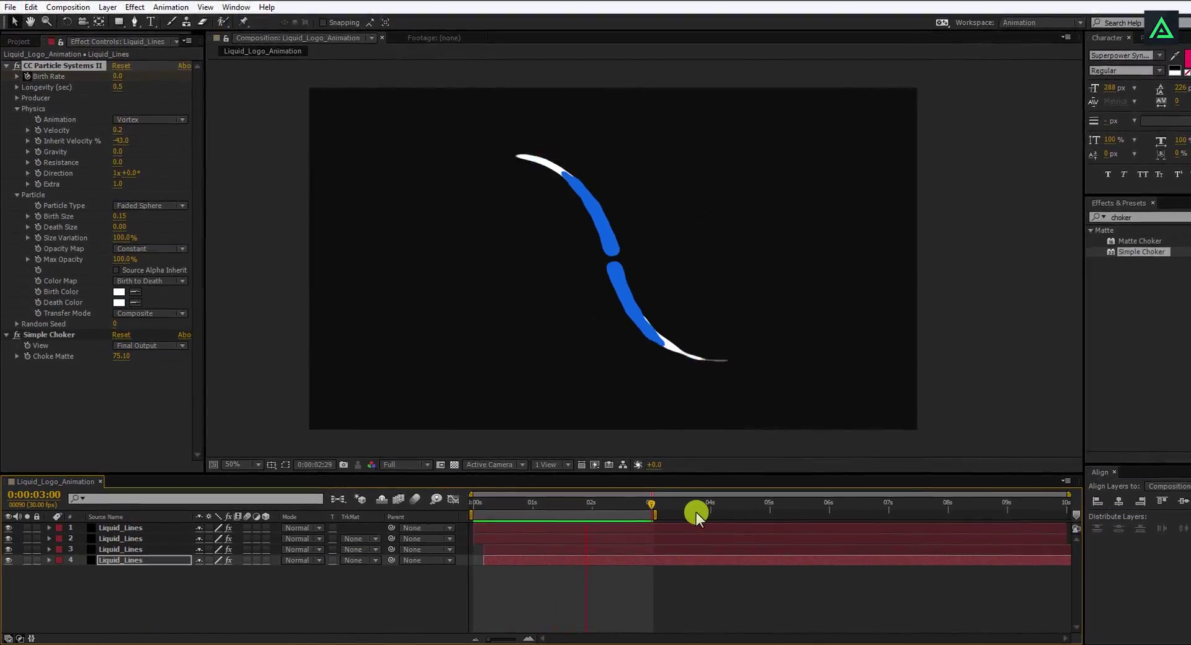
# - Stop the preview and scrub back to about 0:00:02:01 where the lines meet
pyautogui.moveTo(614, 503); pyautogui.dragTo(544, 516)
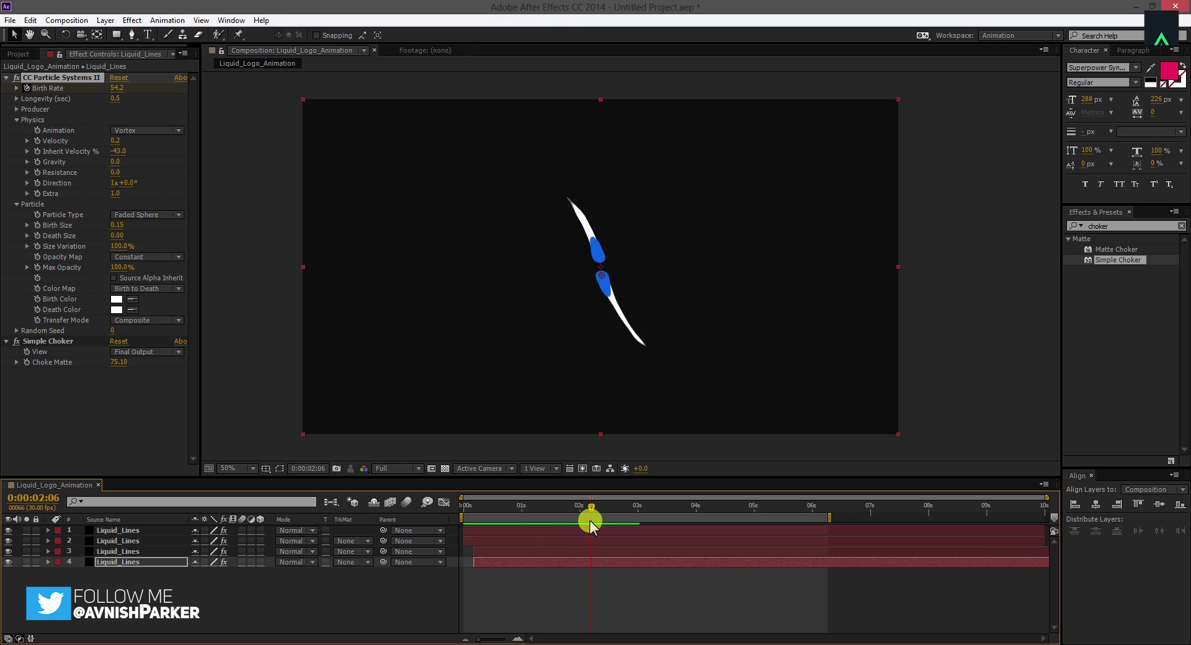
pyautogui.moveTo(590, 520)
pyautogui.mouseDown()
pyautogui.moveTo(568, 522)
pyautogui.moveTo(583, 523)
pyautogui.mouseUp()
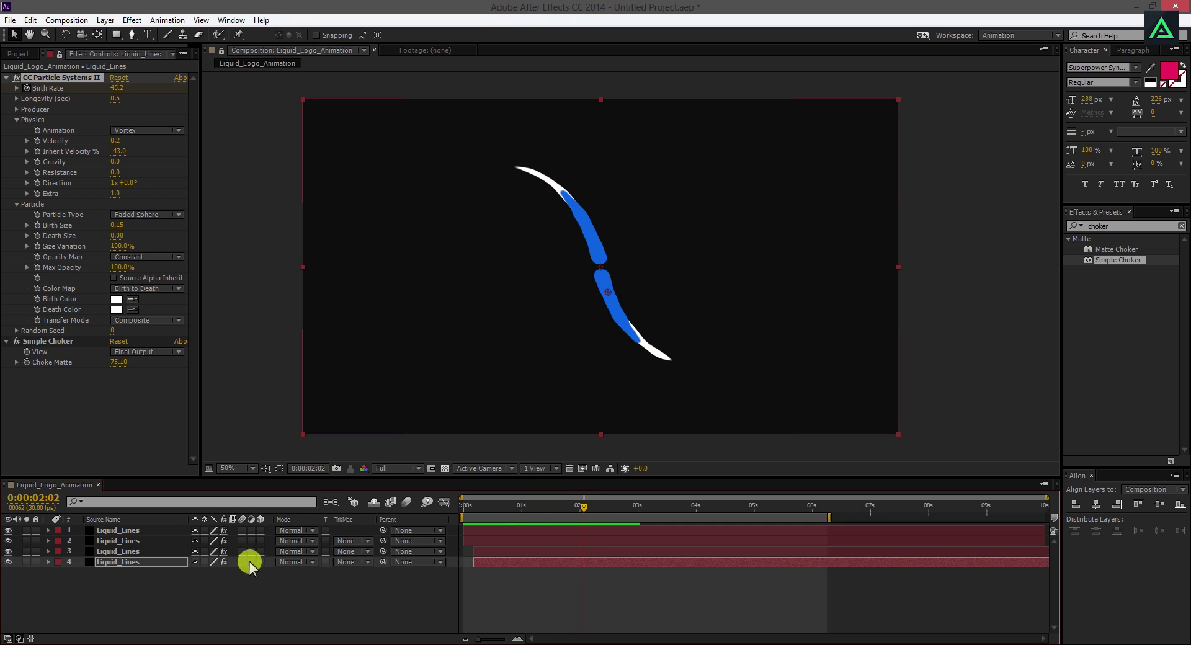
# - Deselect all layers and switch to the Ellipse Tool
pyautogui.click(228, 582)
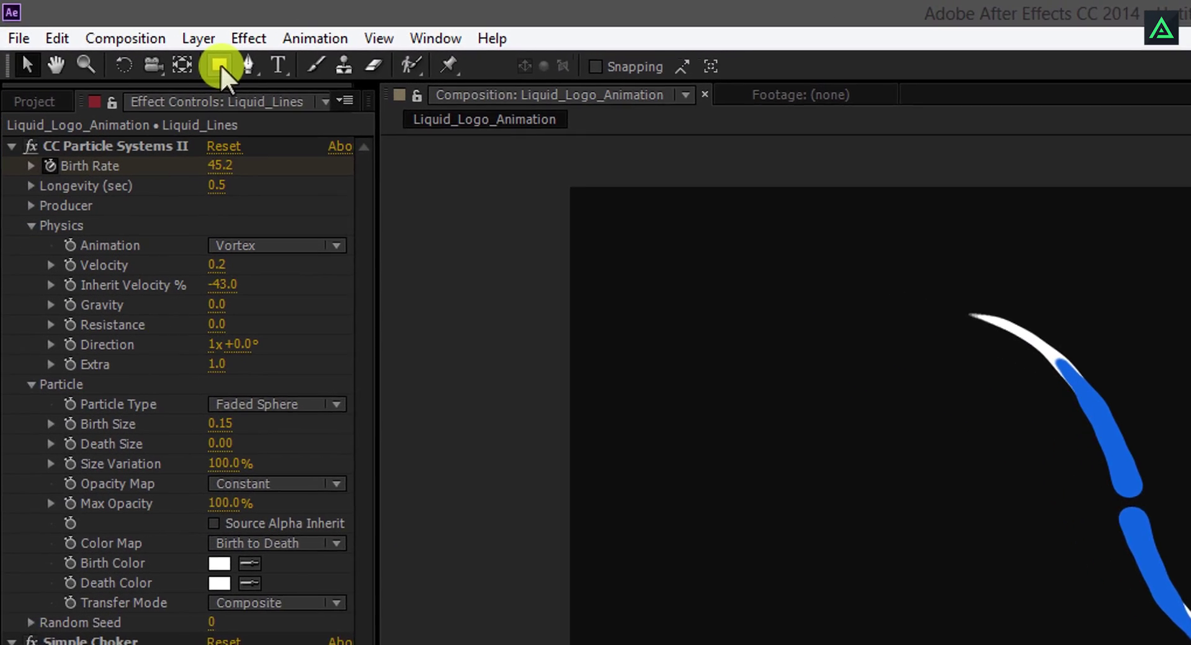
pyautogui.click(146, 42)
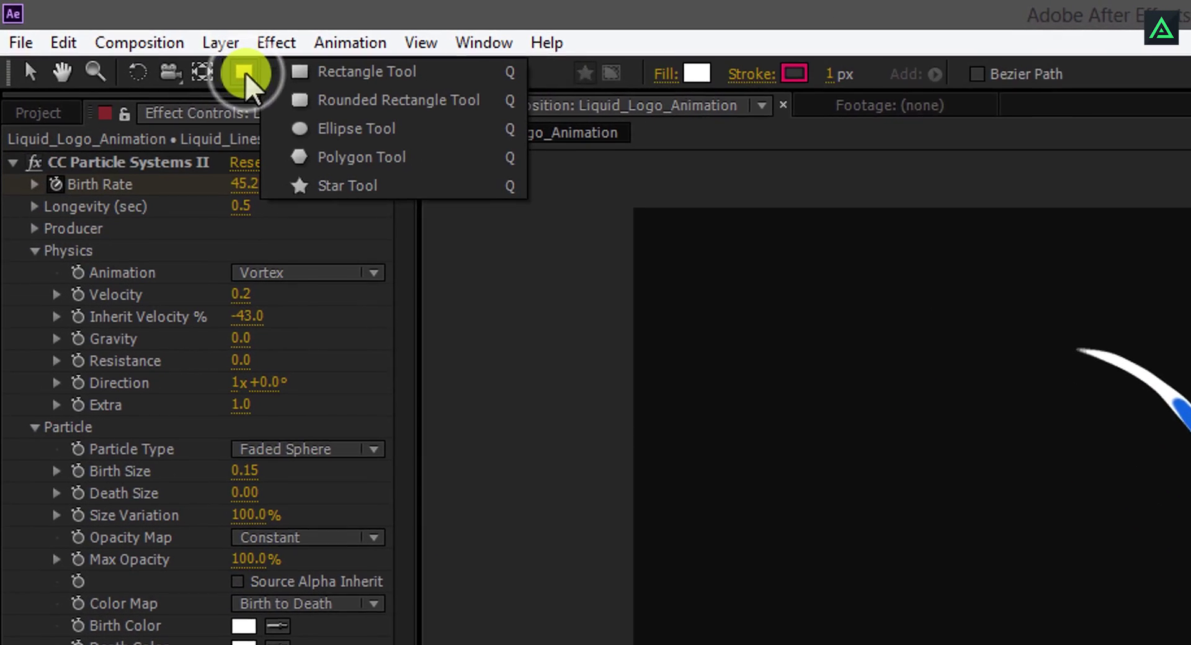
pyautogui.moveTo(256, 74); pyautogui.dragTo(439, 145)
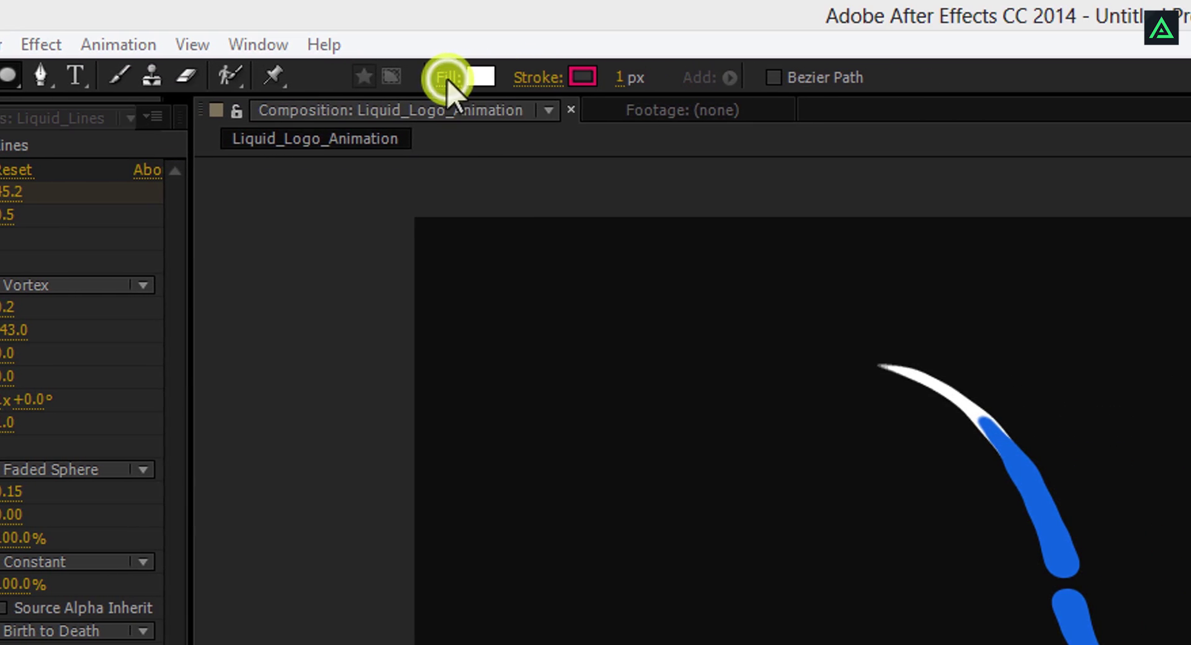
# - Set new shapes to no fill and a solid white stroke
pyautogui.click(456, 78)
pyautogui.click(494, 185)
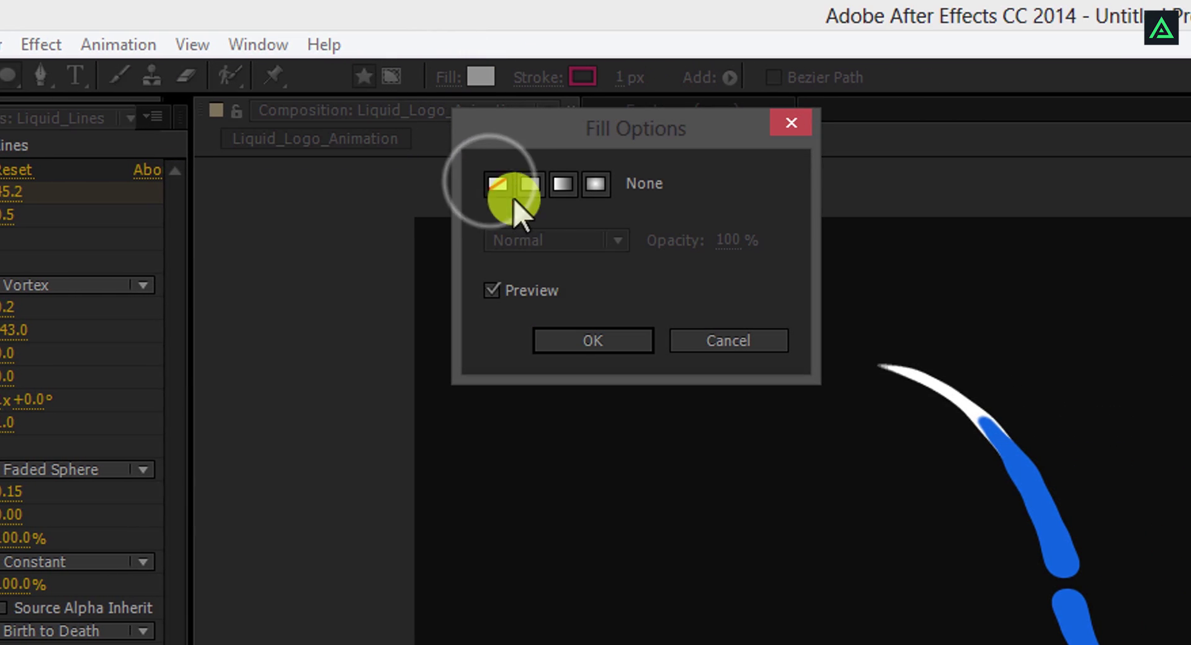
pyautogui.click(565, 340)
pyautogui.click(552, 80)
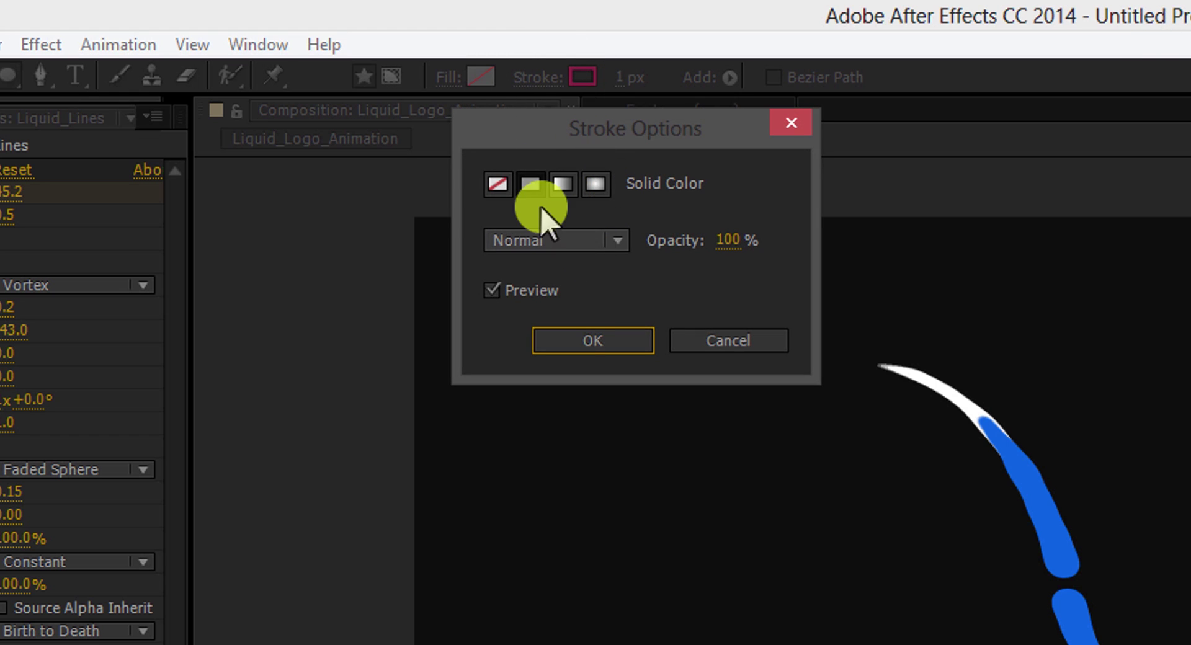
pyautogui.click(594, 340)
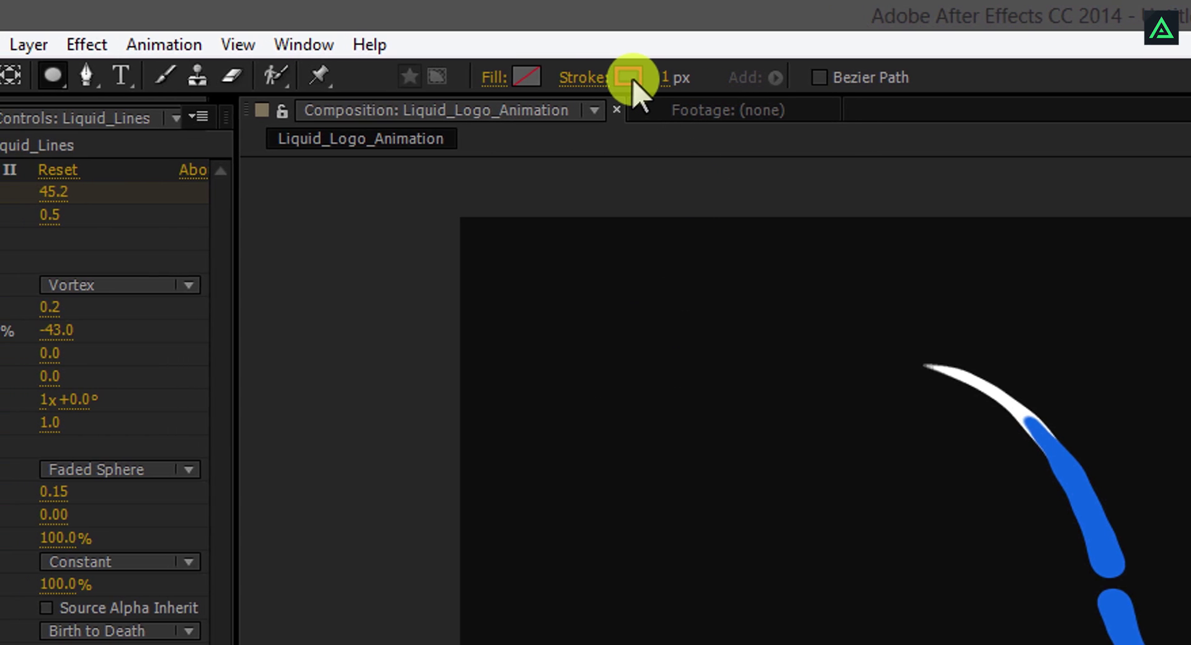
pyautogui.click(584, 77)
pyautogui.moveTo(36, 163); pyautogui.dragTo(8, 136)
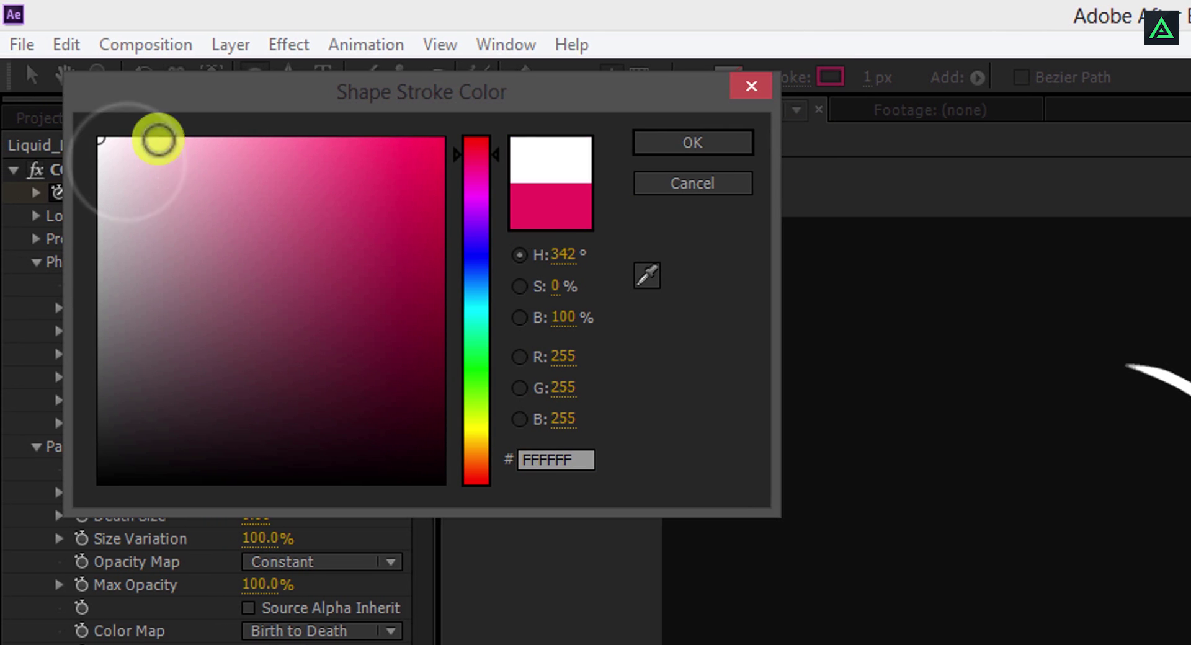
pyautogui.click(651, 145)
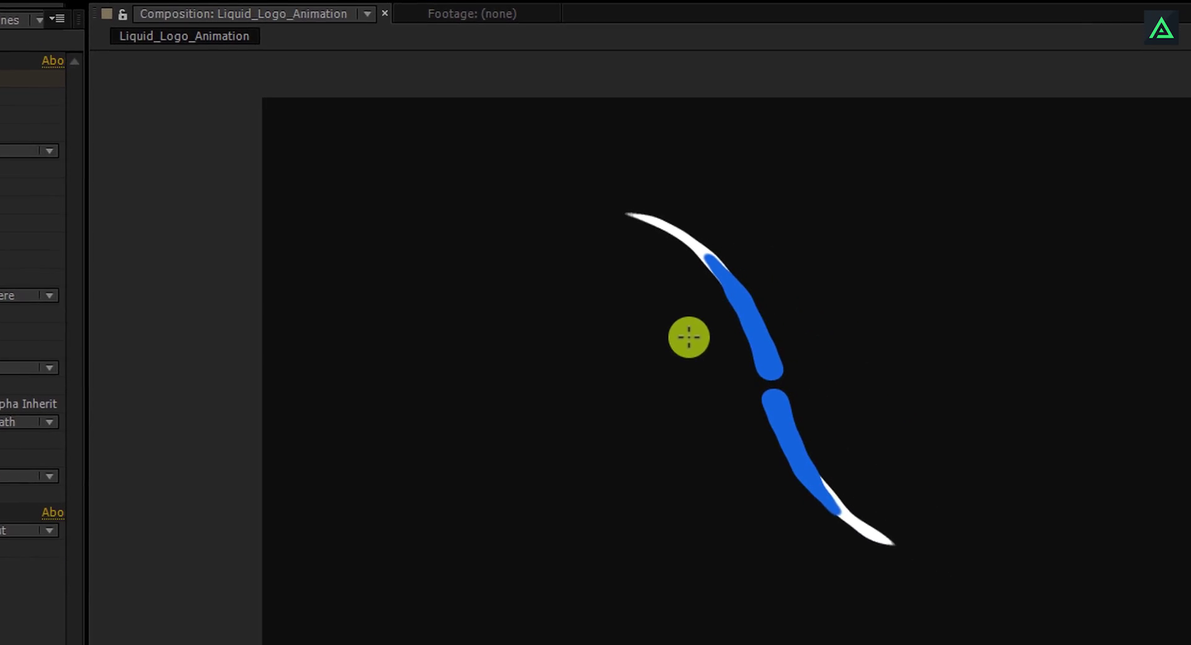
# - Shift-draw a circle over the lines' gap and align it to the composition's horizontal and vertical centre
pyautogui.press('shift')
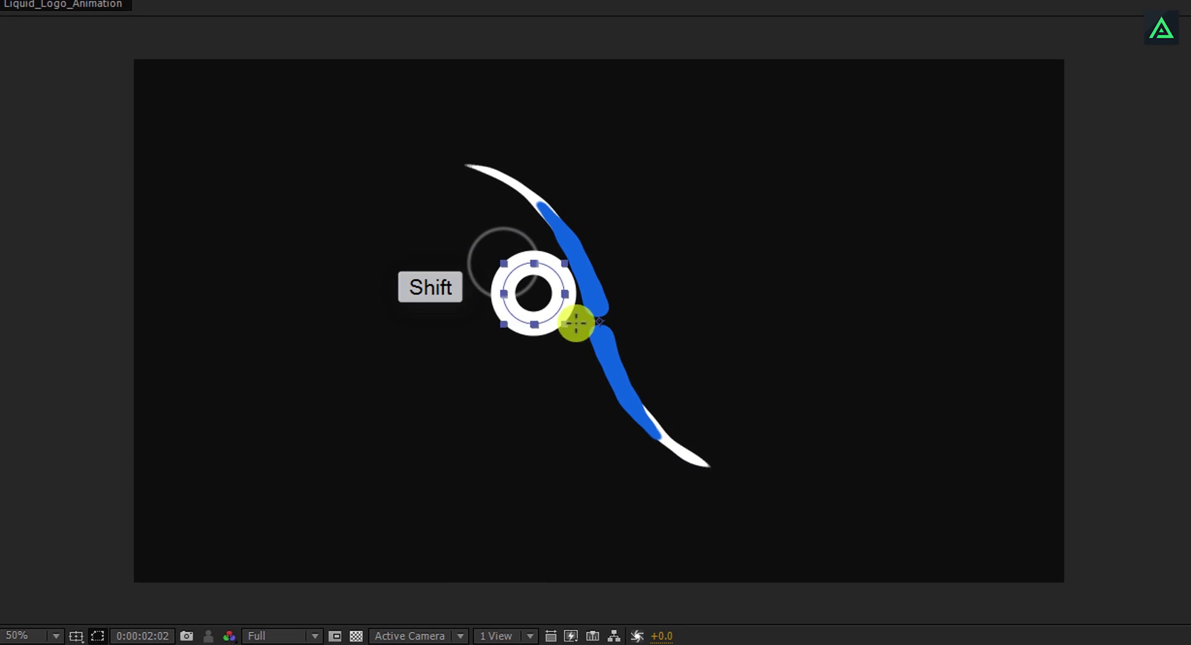
pyautogui.moveTo(576, 322); pyautogui.dragTo(676, 380)
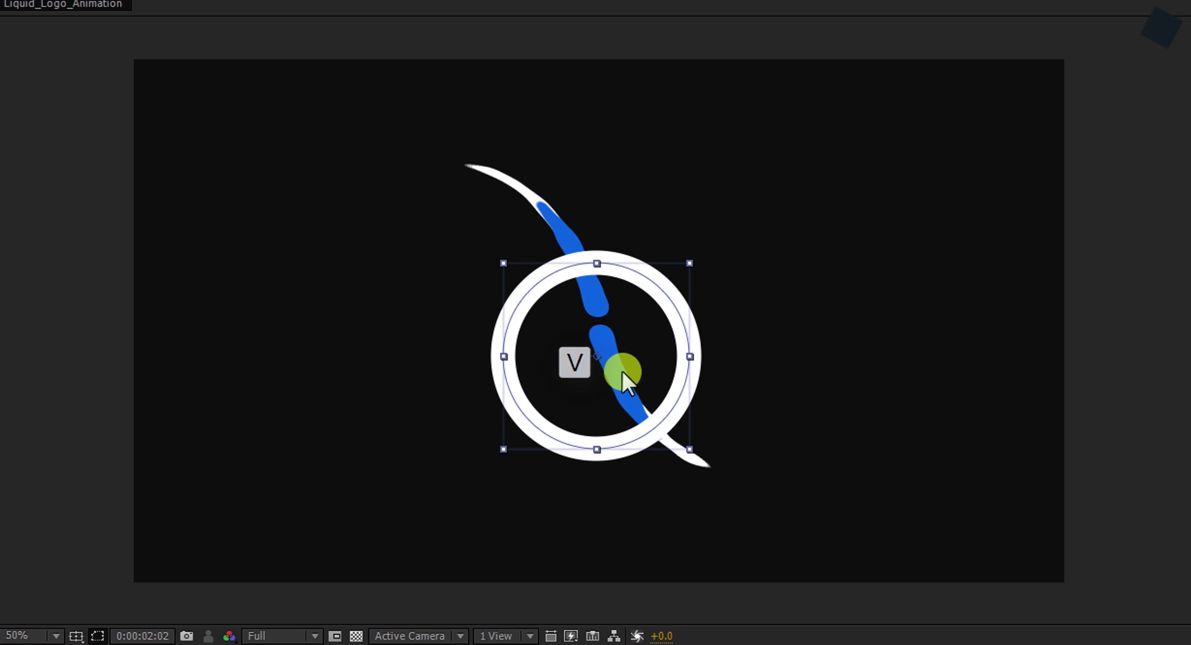
pyautogui.moveTo(622, 370); pyautogui.dragTo(623, 336)
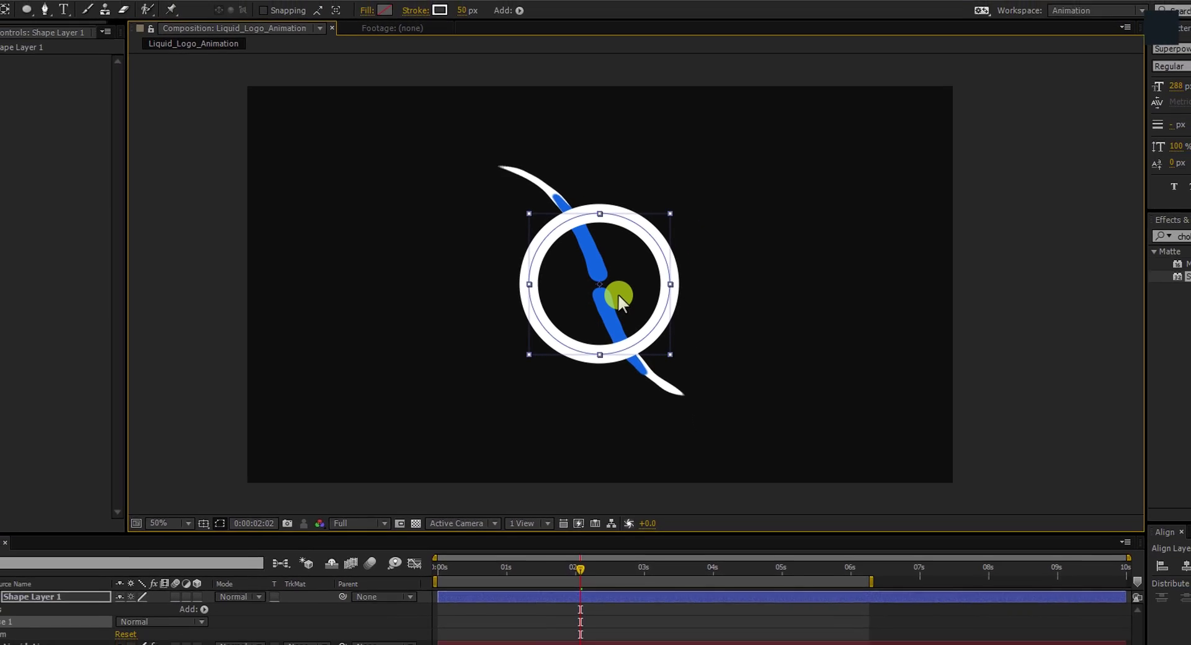
pyautogui.click(1185, 565)
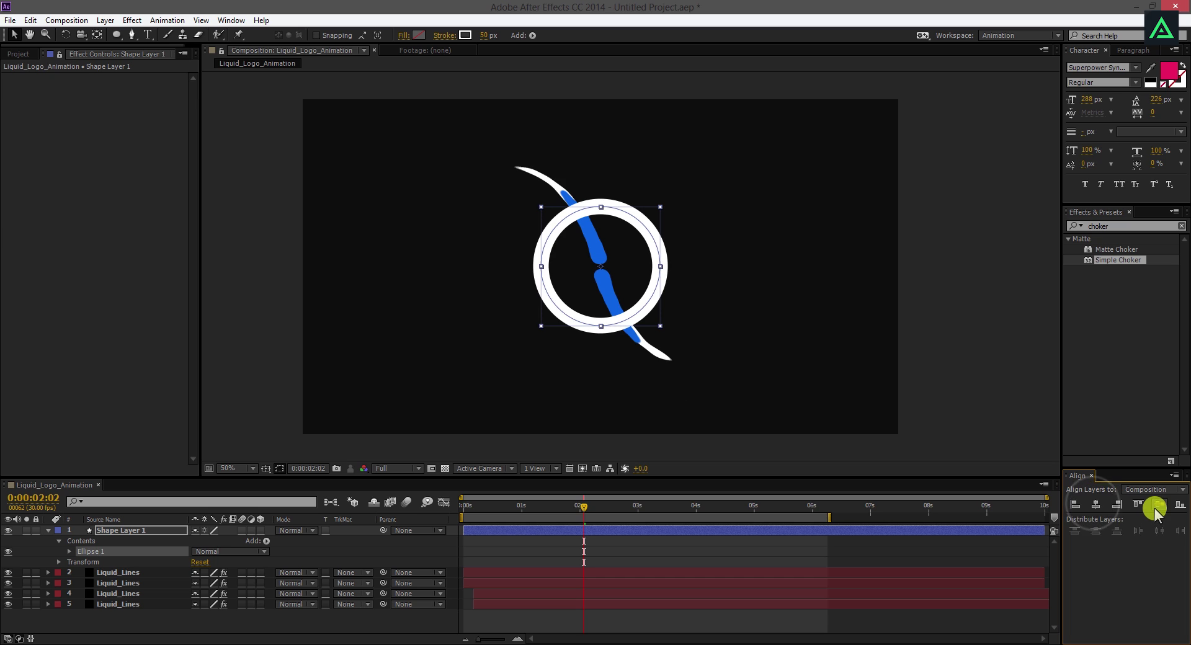
pyautogui.click(1156, 508)
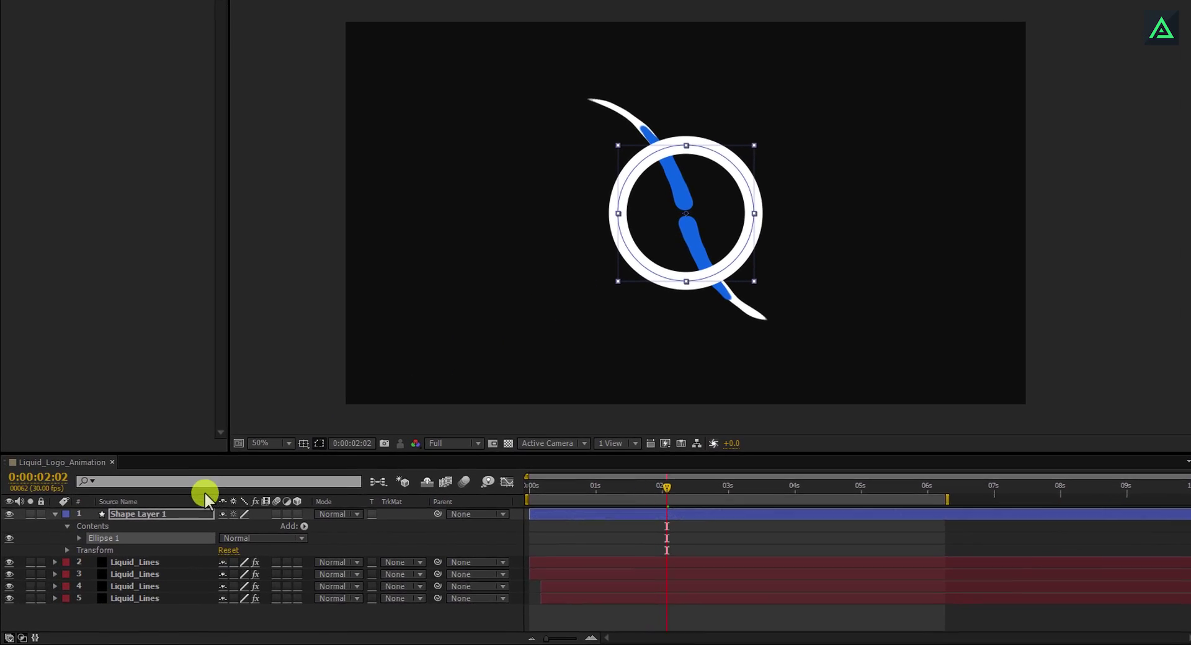
# - Rename Shape Layer 1 to 'Brust' and reveal Ellipse 1's Stroke 1 Stroke Width
pyautogui.press('Return')
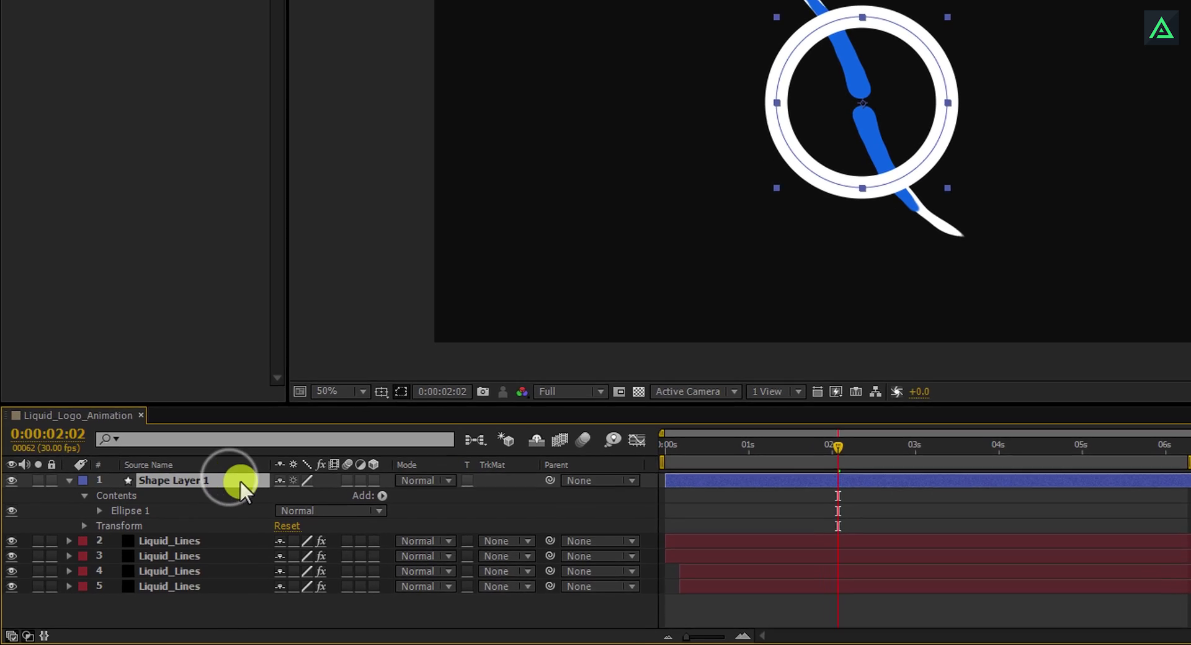
pyautogui.write('Brust')
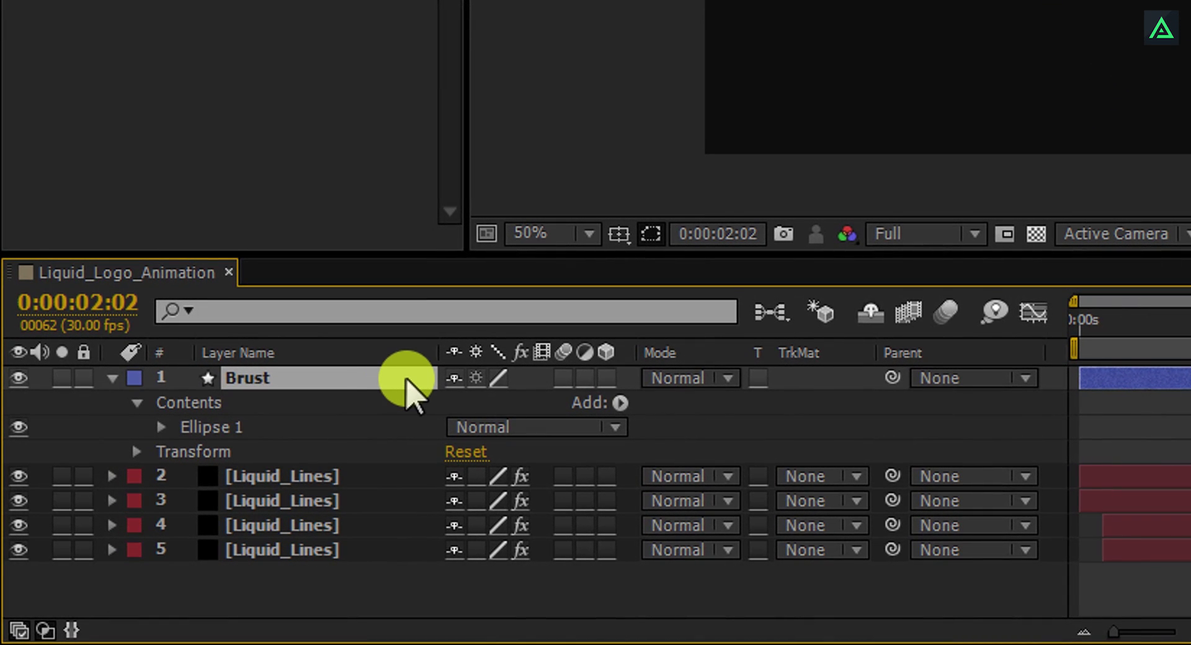
pyautogui.click(162, 427)
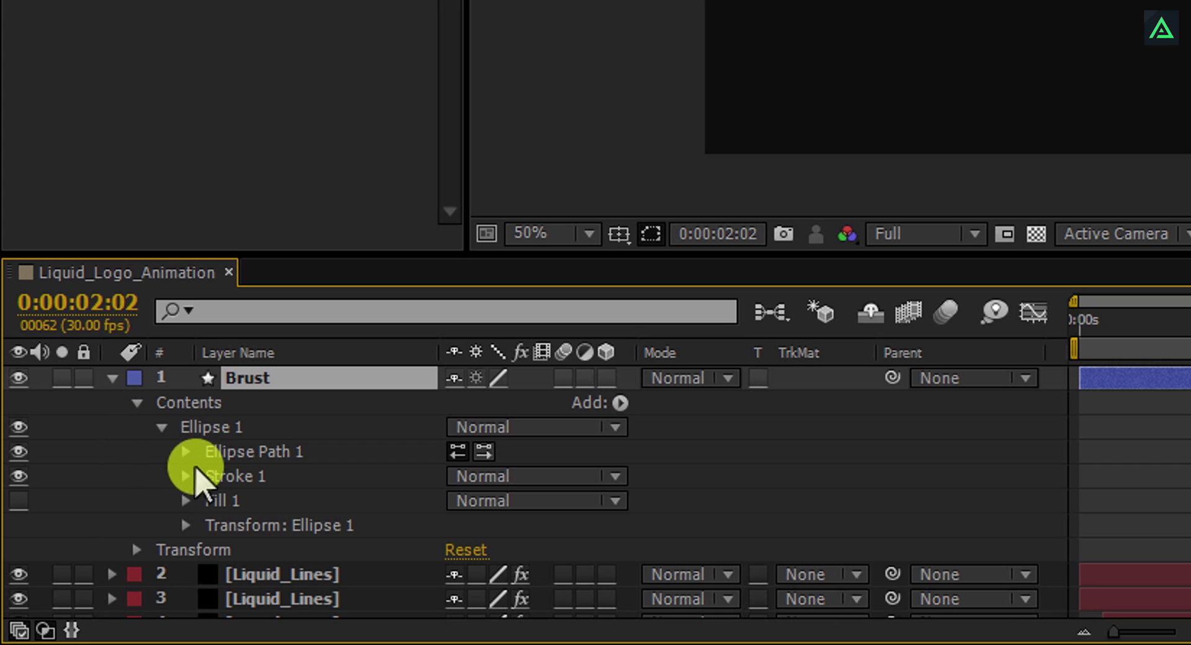
pyautogui.click(186, 476)
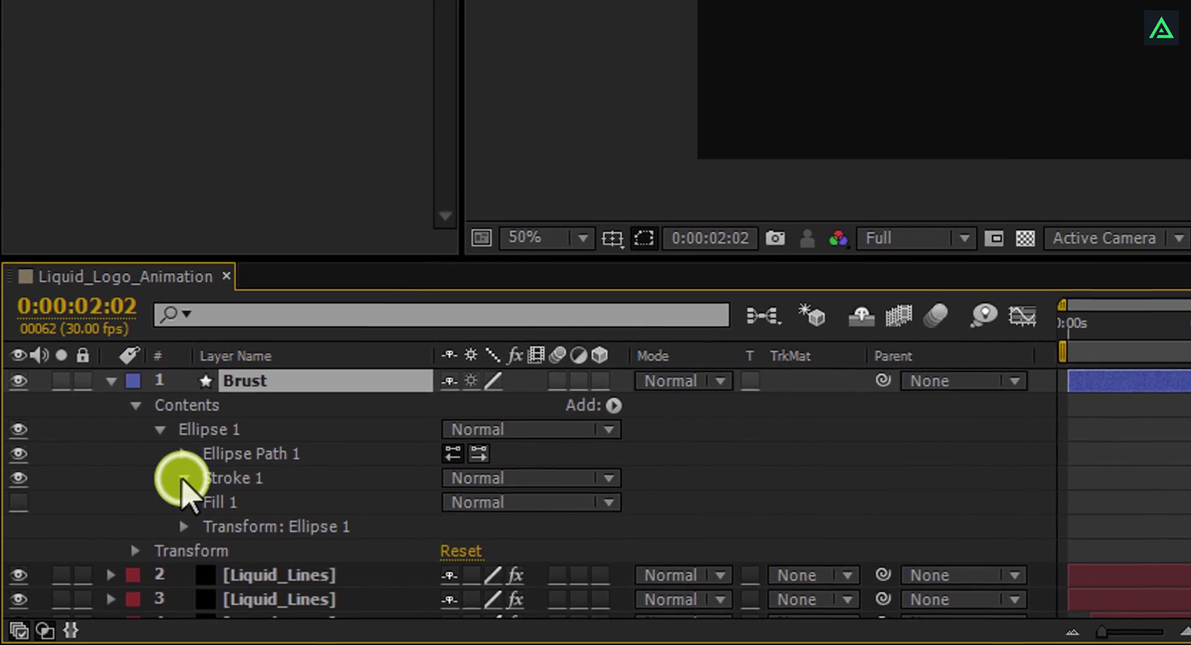
pyautogui.scroll(-2, 183, 485)
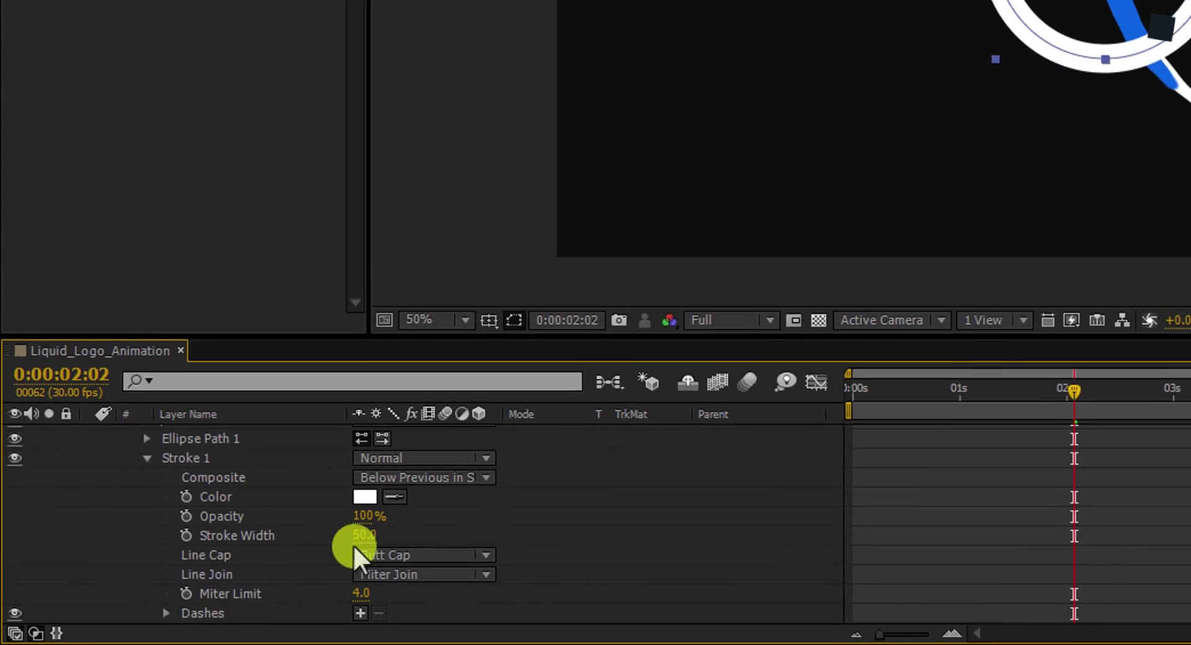
pyautogui.moveTo(326, 549)
pyautogui.mouseDown()
pyautogui.moveTo(273, 549)
pyautogui.moveTo(408, 531)
pyautogui.moveTo(288, 564)
pyautogui.mouseUp()
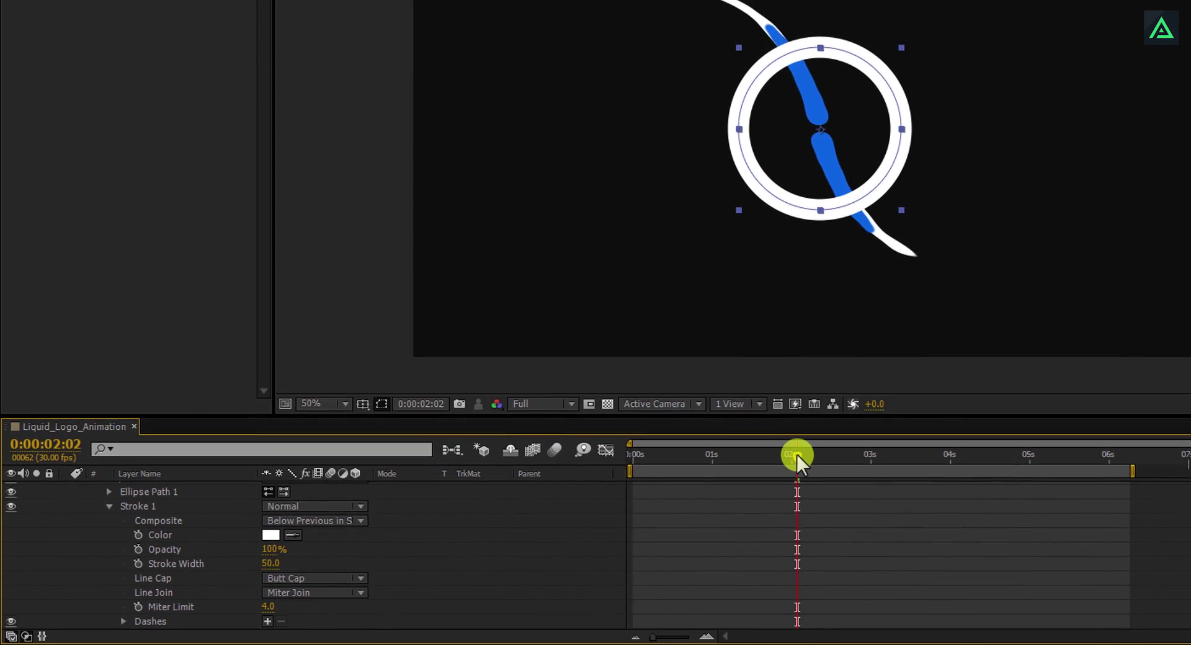
# - Keep stroke width at 50 and keyframe the ellipse Scale from 0% at 2:04 to 100% at 2:17
pyautogui.moveTo(813, 455)
pyautogui.mouseDown()
pyautogui.moveTo(751, 470)
pyautogui.moveTo(760, 470)
pyautogui.mouseUp()
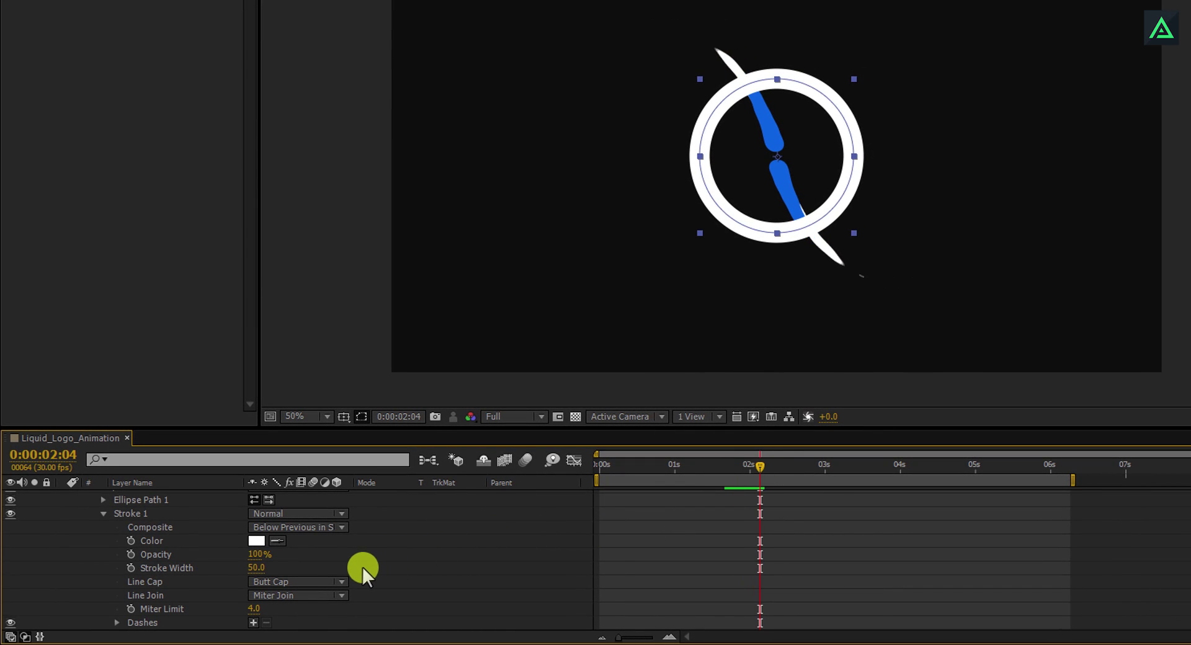
pyautogui.scroll(-3, 364, 567)
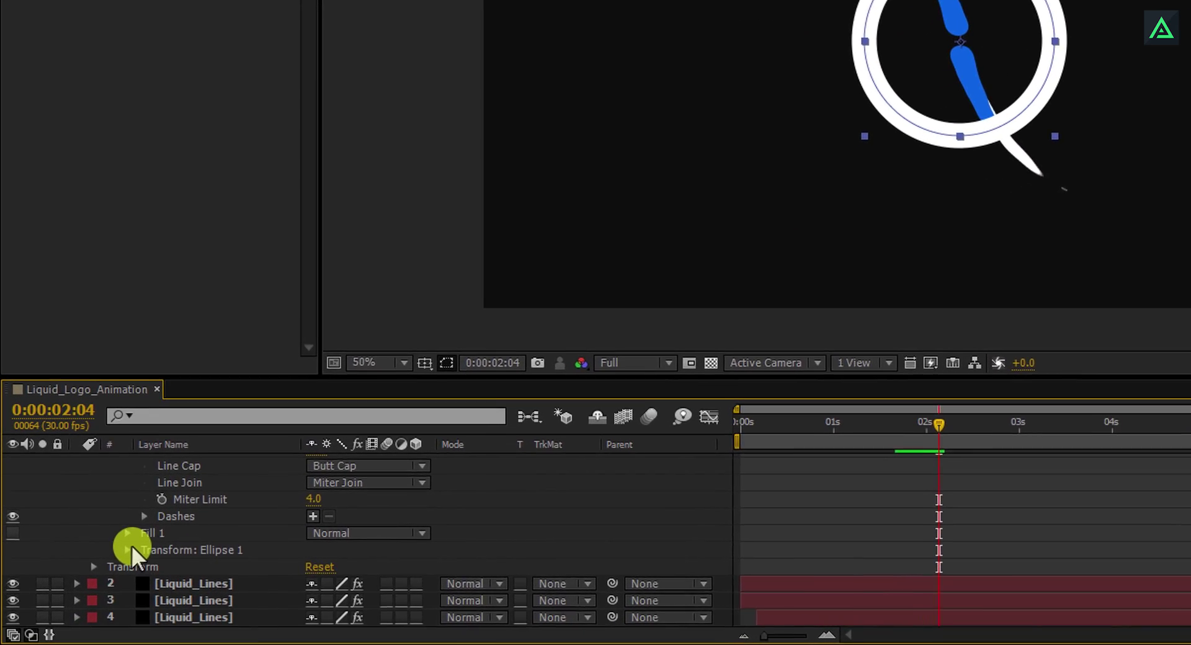
pyautogui.click(129, 549)
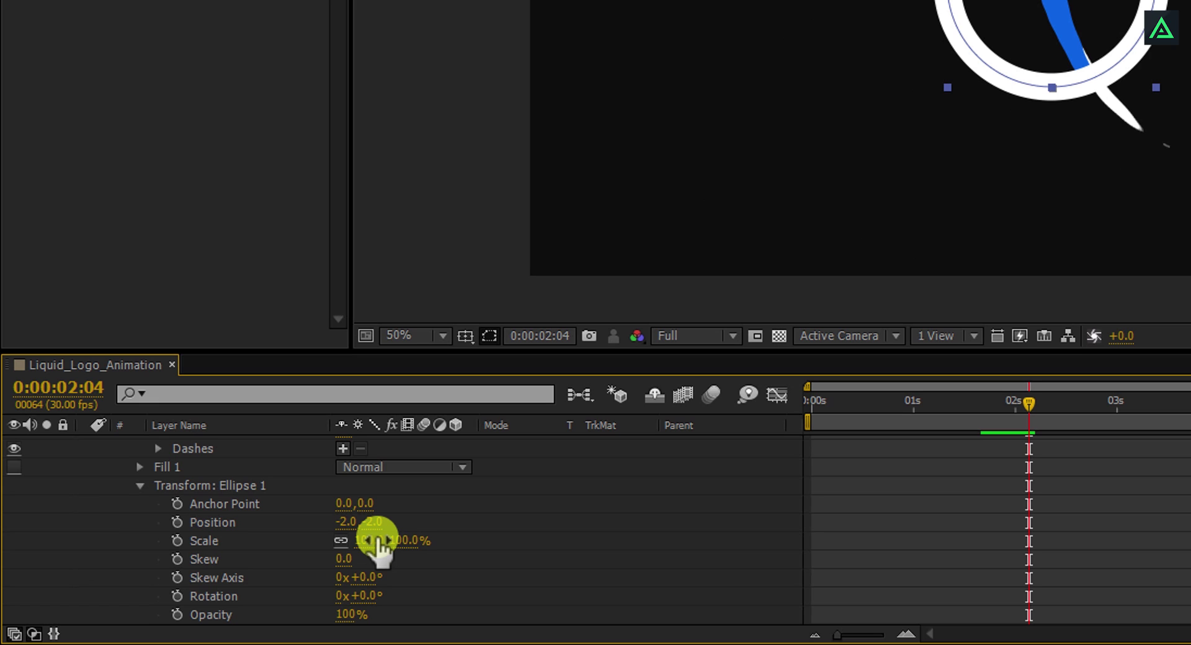
pyautogui.write('0')
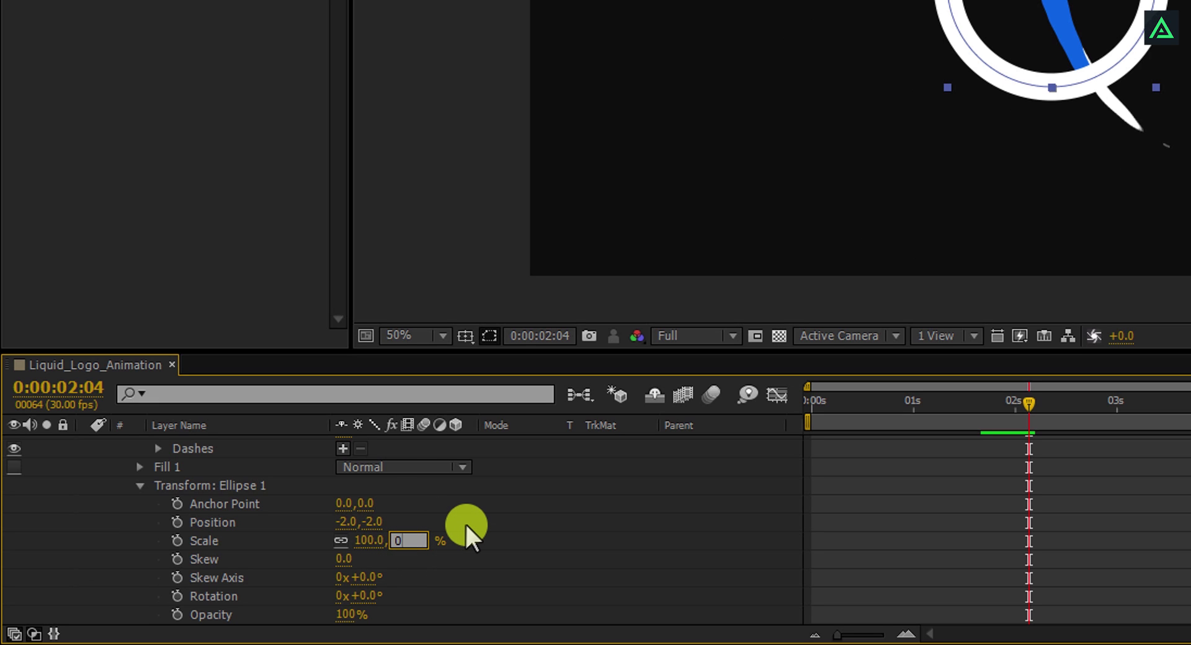
pyautogui.press('Return')
pyautogui.click(176, 538)
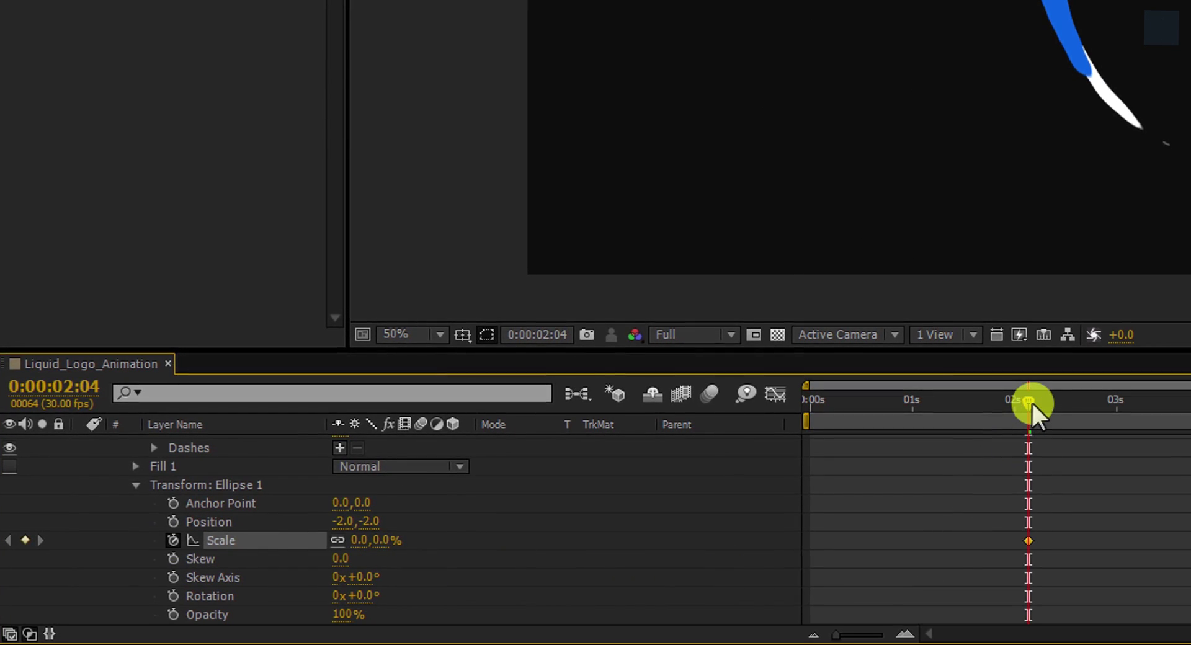
pyautogui.moveTo(1031, 401); pyautogui.dragTo(1077, 402)
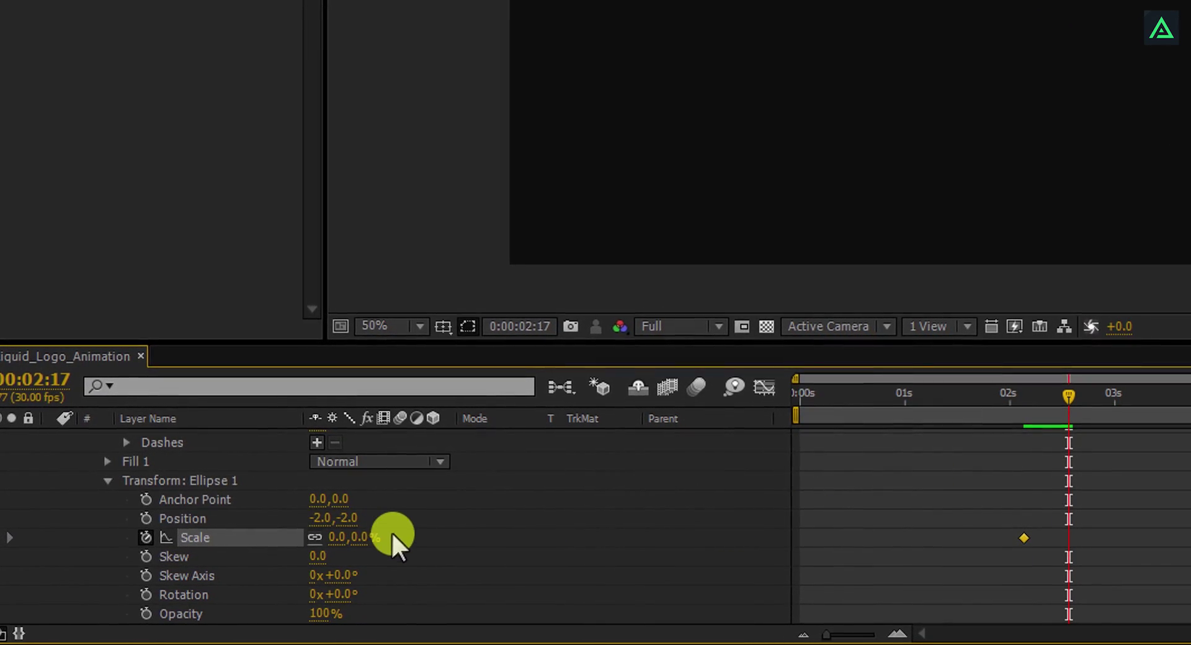
pyautogui.click(358, 537)
pyautogui.write('100')
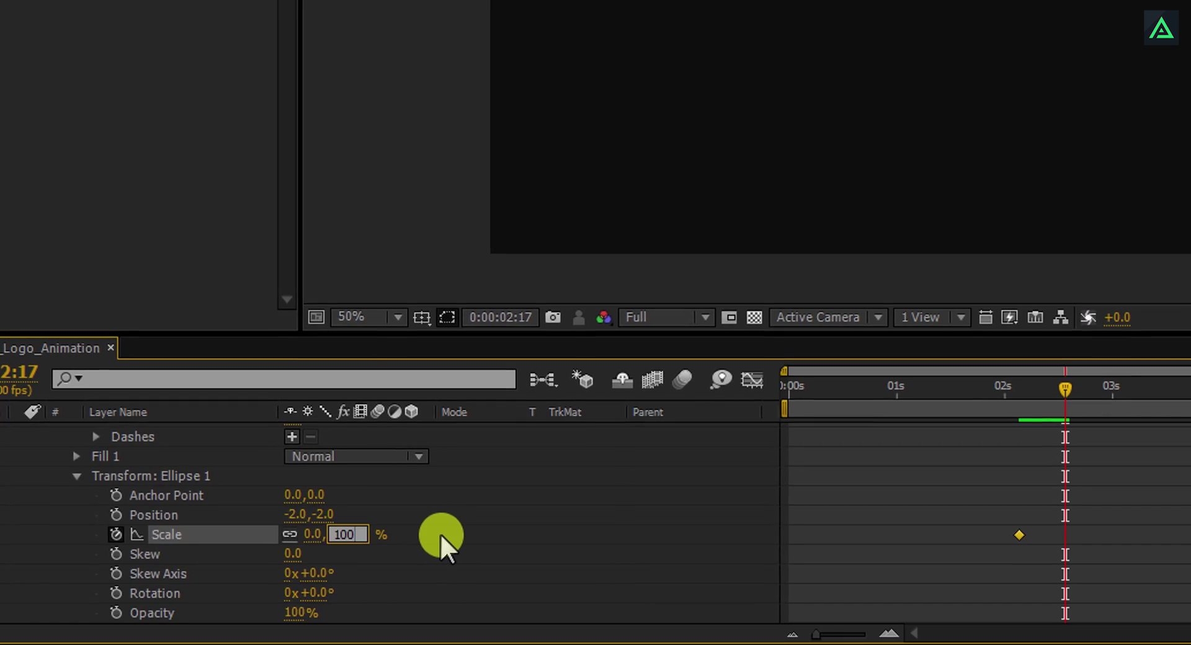
pyautogui.press('Return')
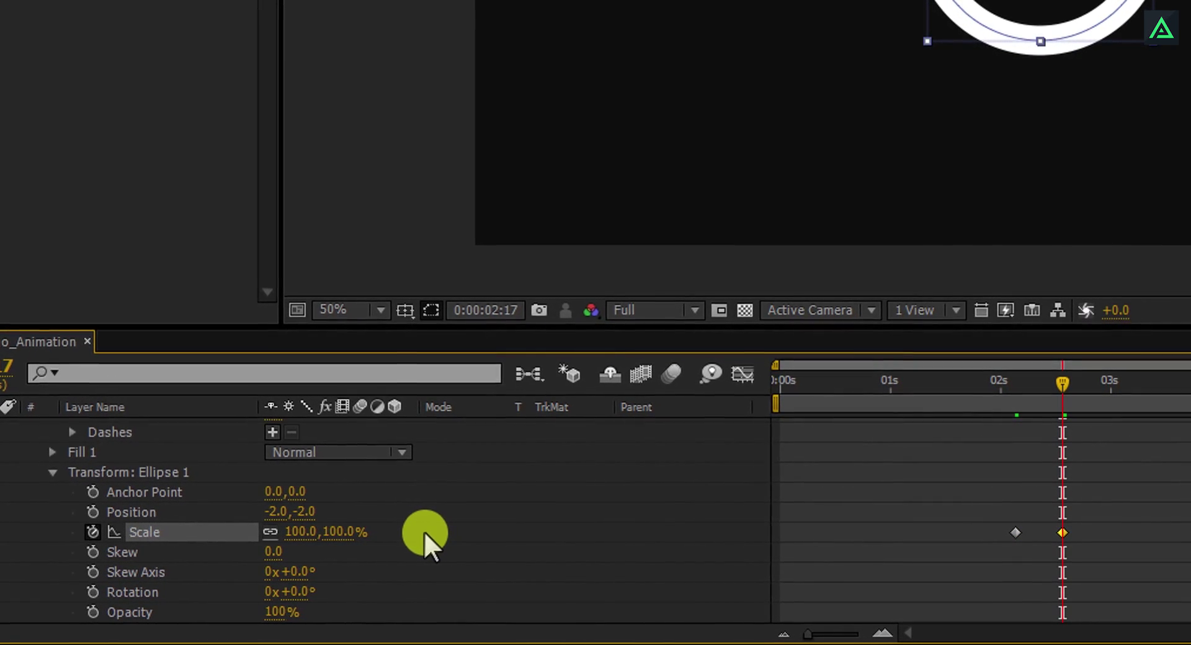
# - Add a Stroke Width keyframe at 50, then move to 0:00:02:25 to edit its value
pyautogui.scroll(4, 422, 531)
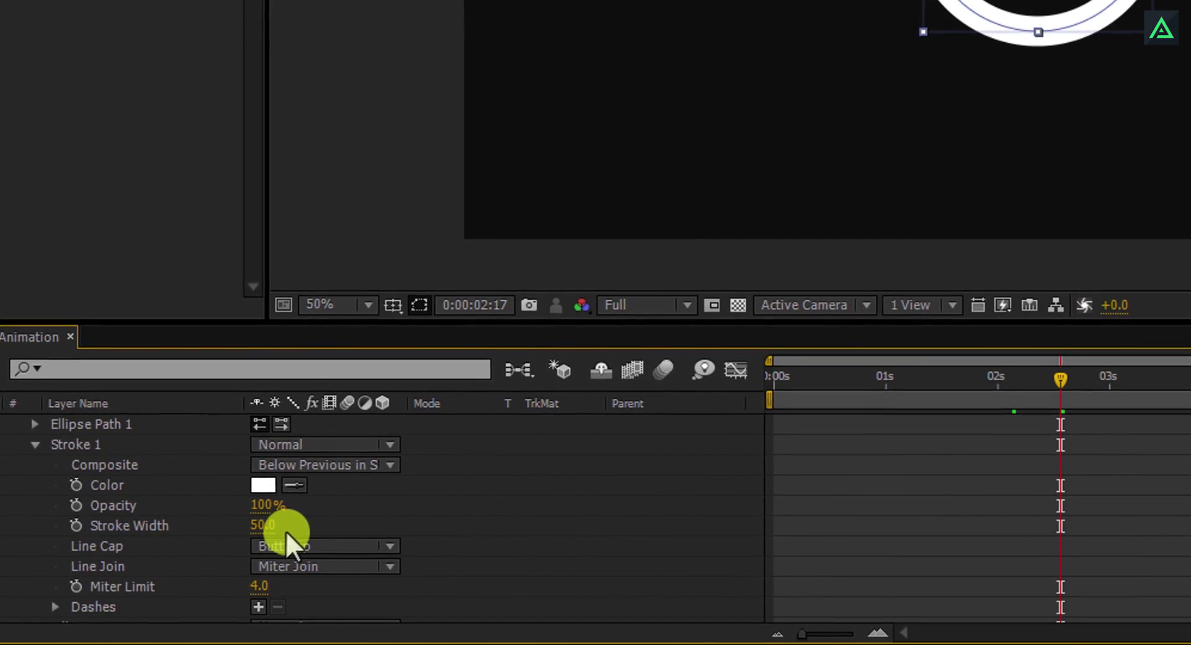
pyautogui.click(155, 526)
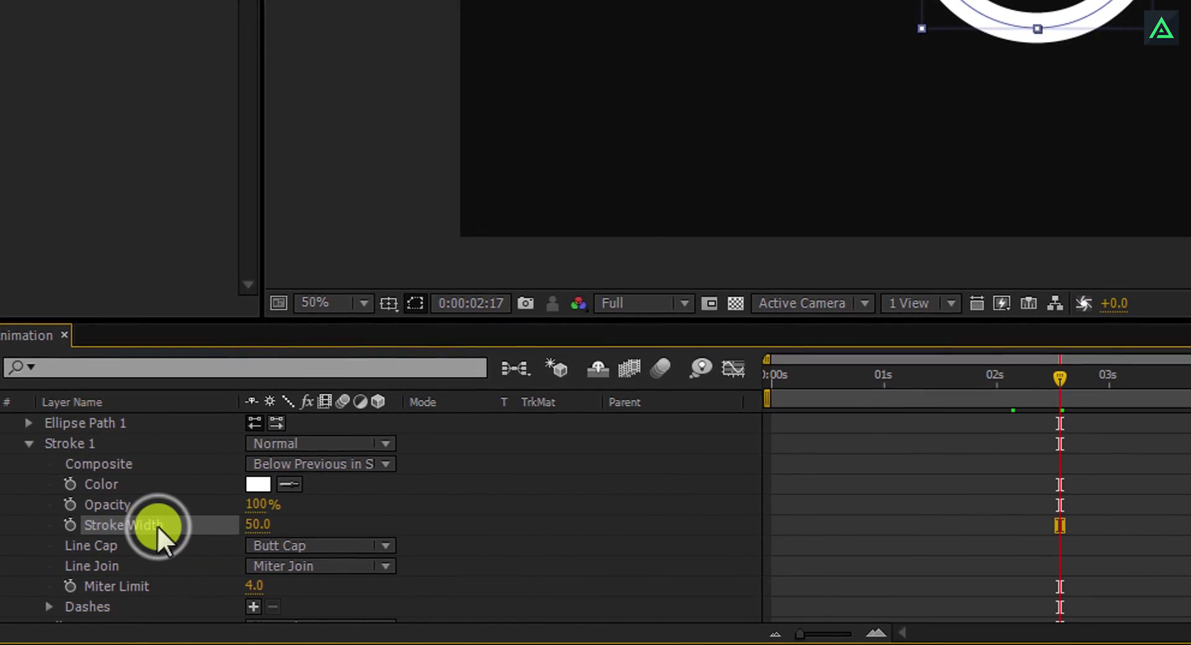
pyautogui.click(66, 524)
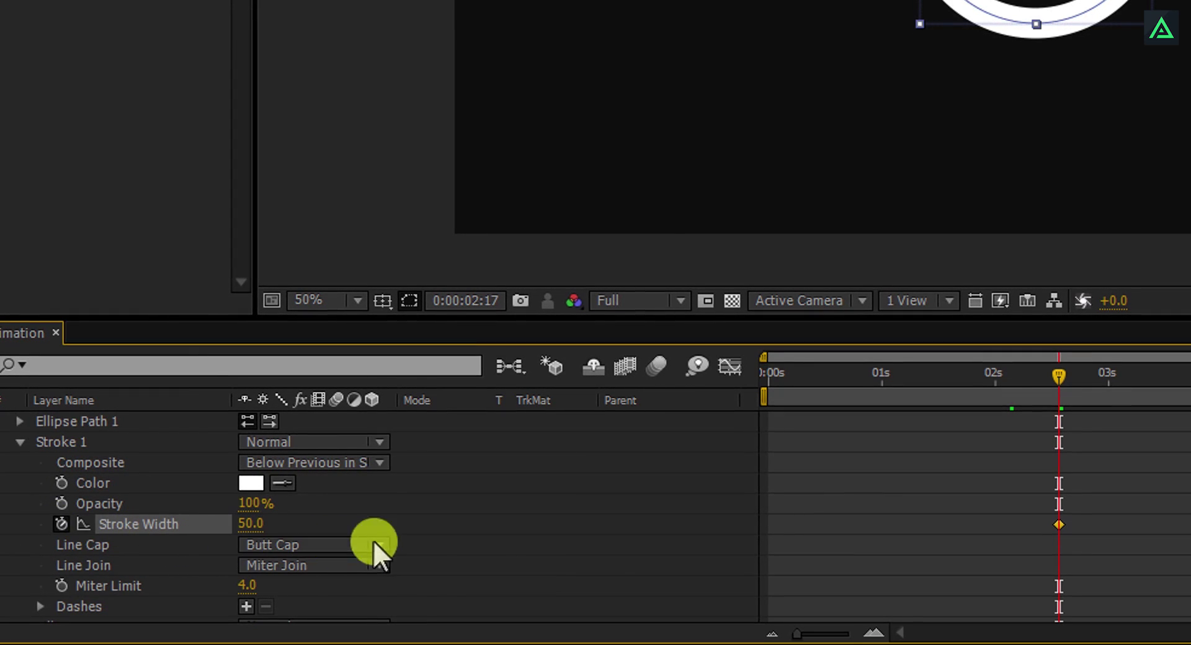
pyautogui.moveTo(1064, 379); pyautogui.dragTo(1097, 380)
pyautogui.click(843, 506)
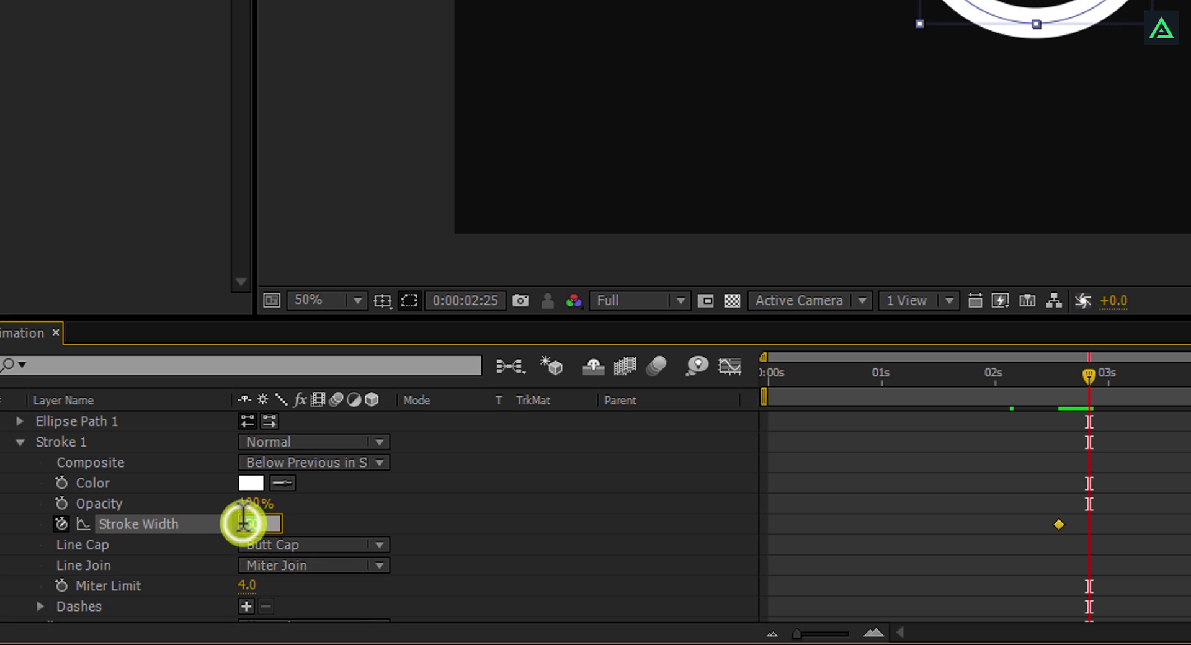
# - Set Stroke Width to 0 at 2:25, then Easy Ease the Scale and Stroke Width keyframes
pyautogui.write('0')
pyautogui.press('Return')
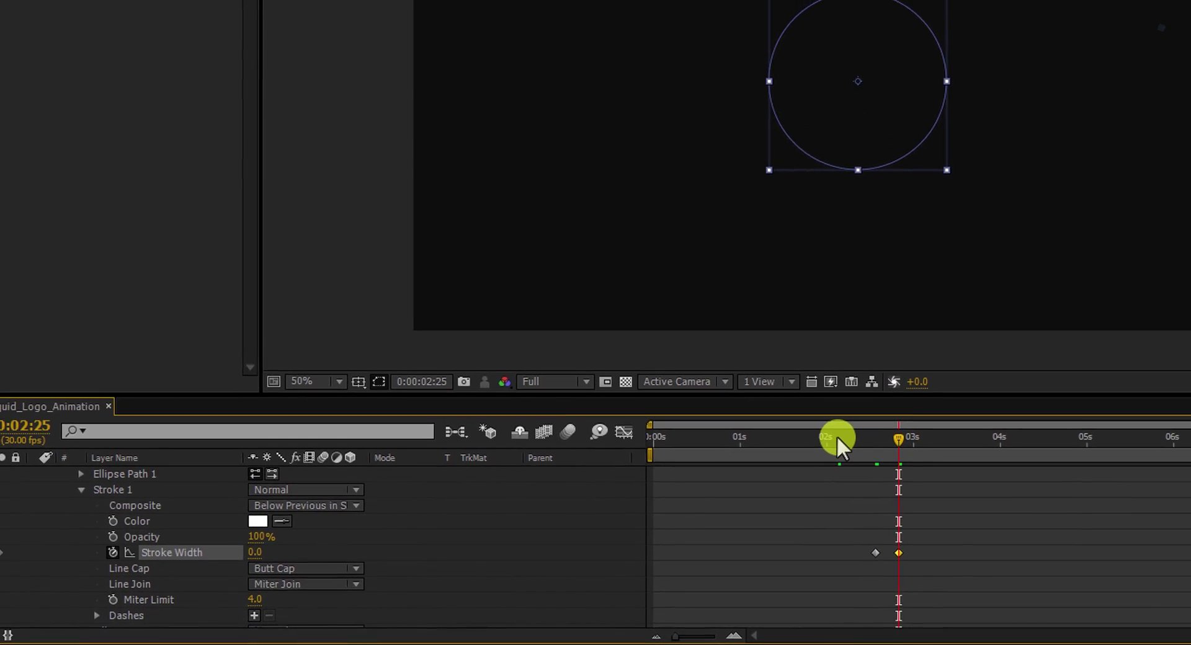
pyautogui.moveTo(837, 435)
pyautogui.mouseDown()
pyautogui.moveTo(794, 456)
pyautogui.moveTo(812, 468)
pyautogui.moveTo(787, 478)
pyautogui.moveTo(799, 481)
pyautogui.mouseUp()
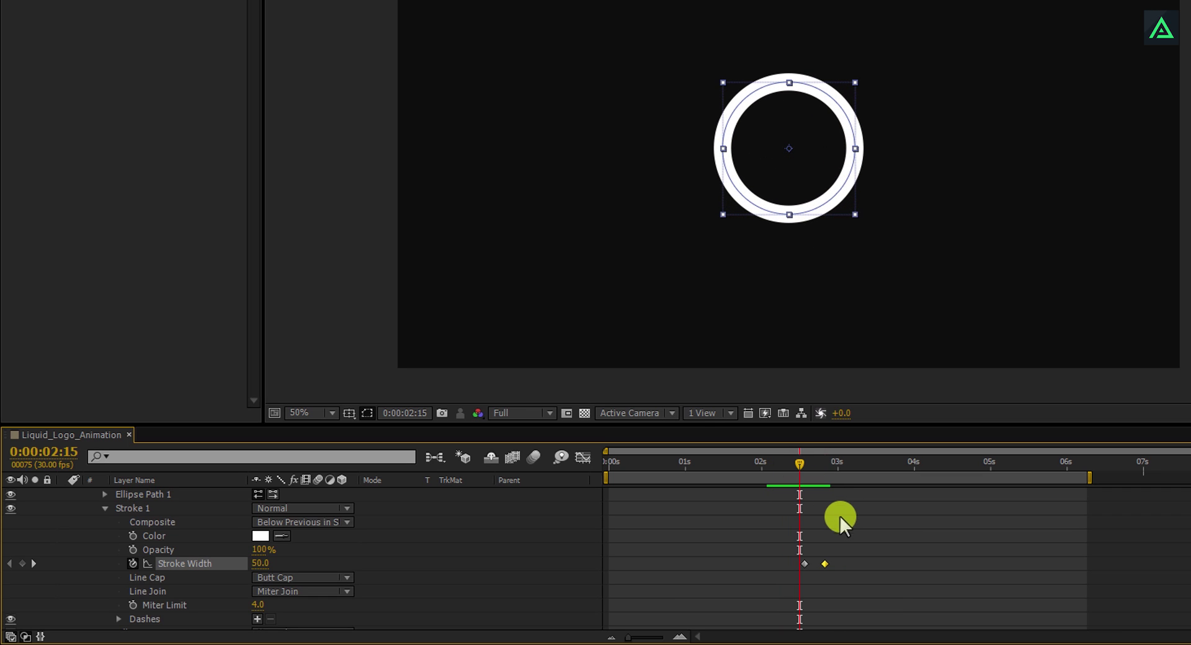
pyautogui.press('u')
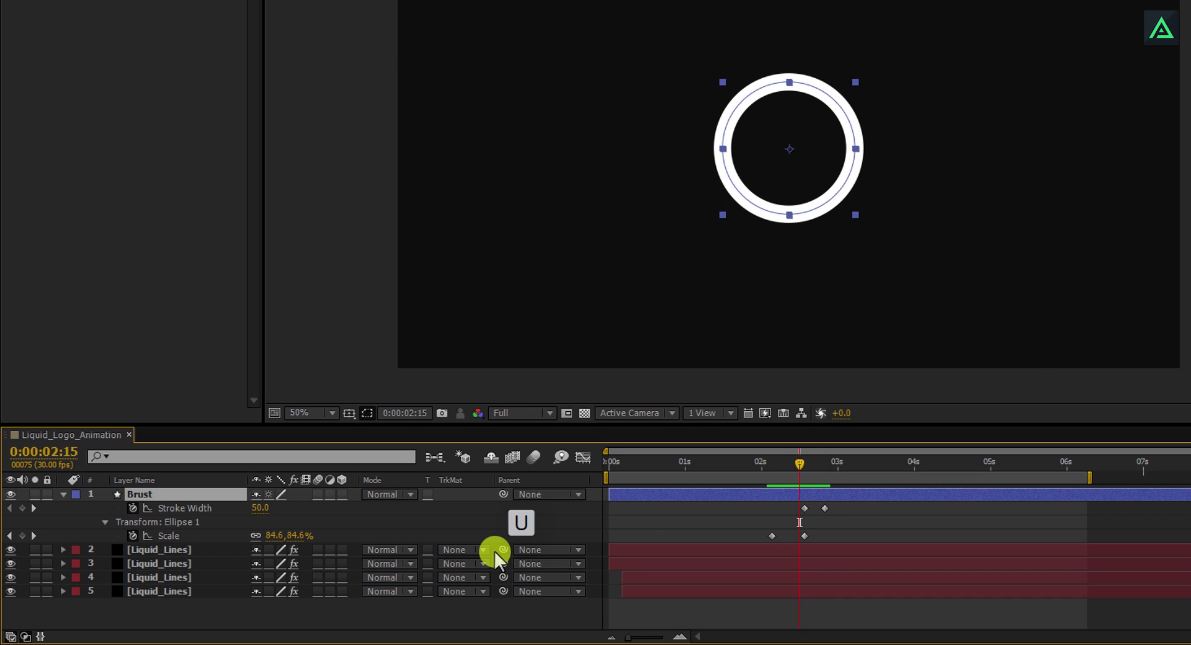
pyautogui.moveTo(835, 507); pyautogui.dragTo(799, 513)
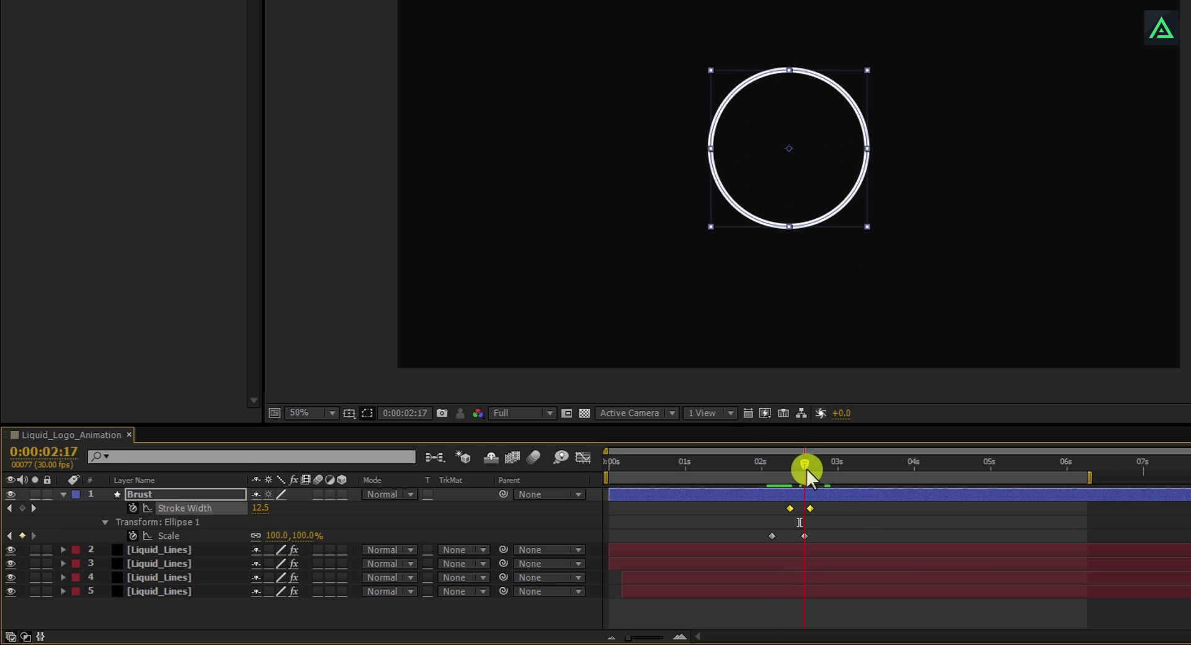
pyautogui.moveTo(827, 508)
pyautogui.mouseDown()
pyautogui.moveTo(766, 542)
pyautogui.moveTo(733, 534)
pyautogui.mouseUp()
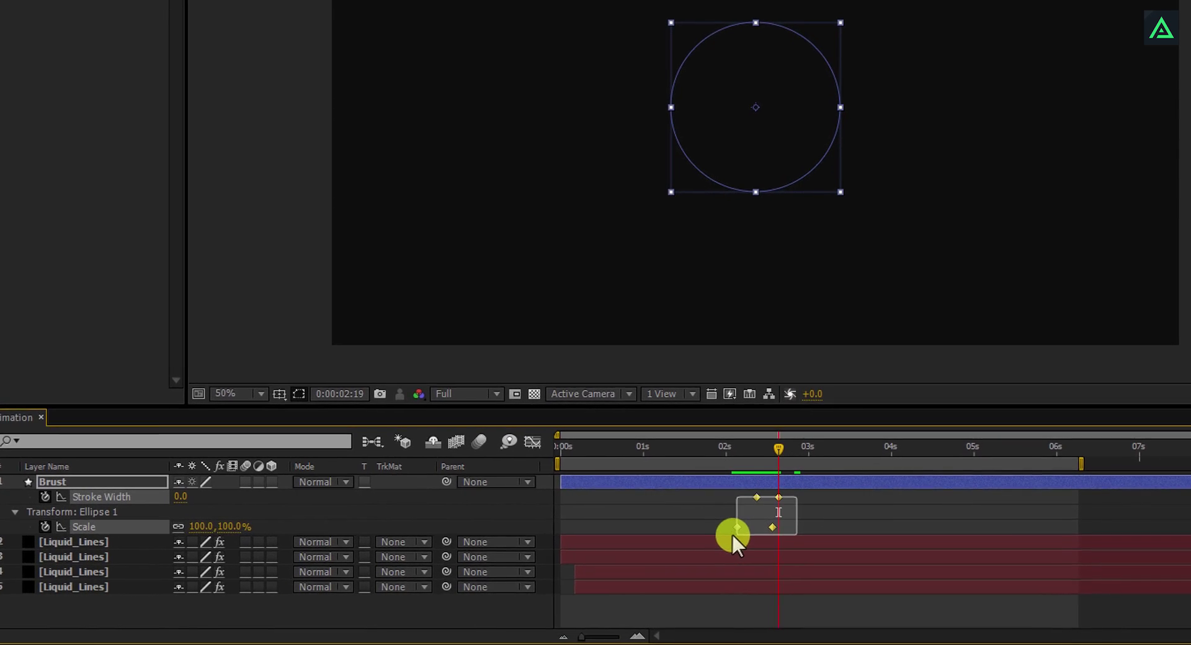
pyautogui.press('F9')
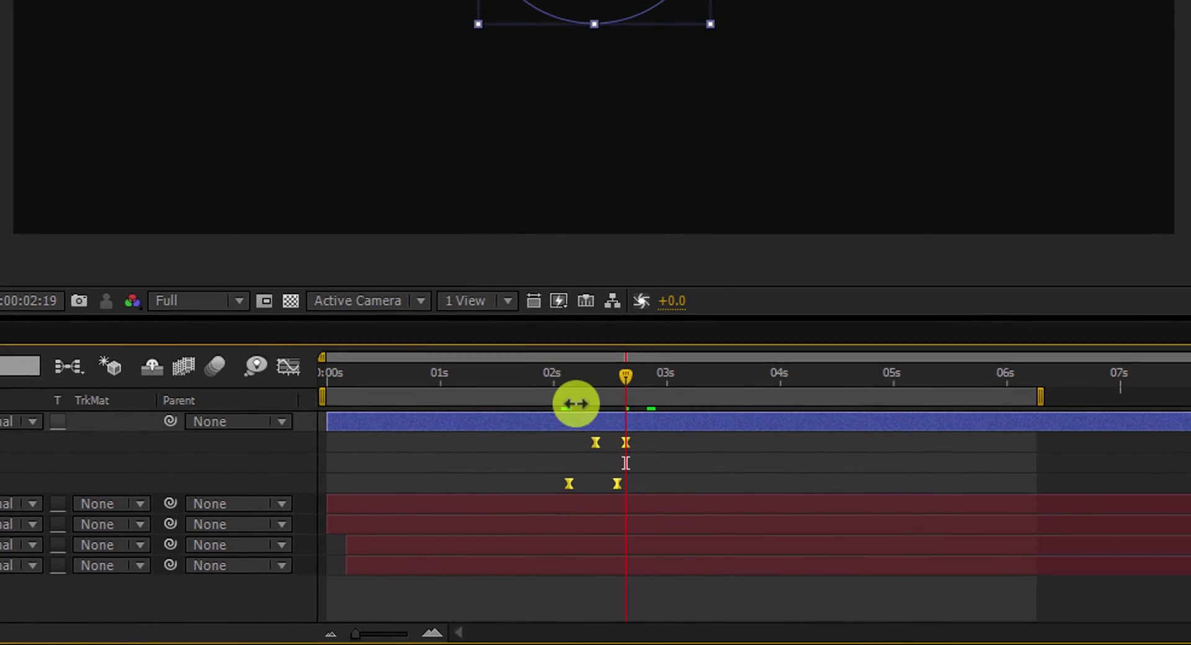
# - Preview the burst and spread the eased keyframes out for a more gradual expansion
pyautogui.click(588, 376)
pyautogui.press('KP_0')
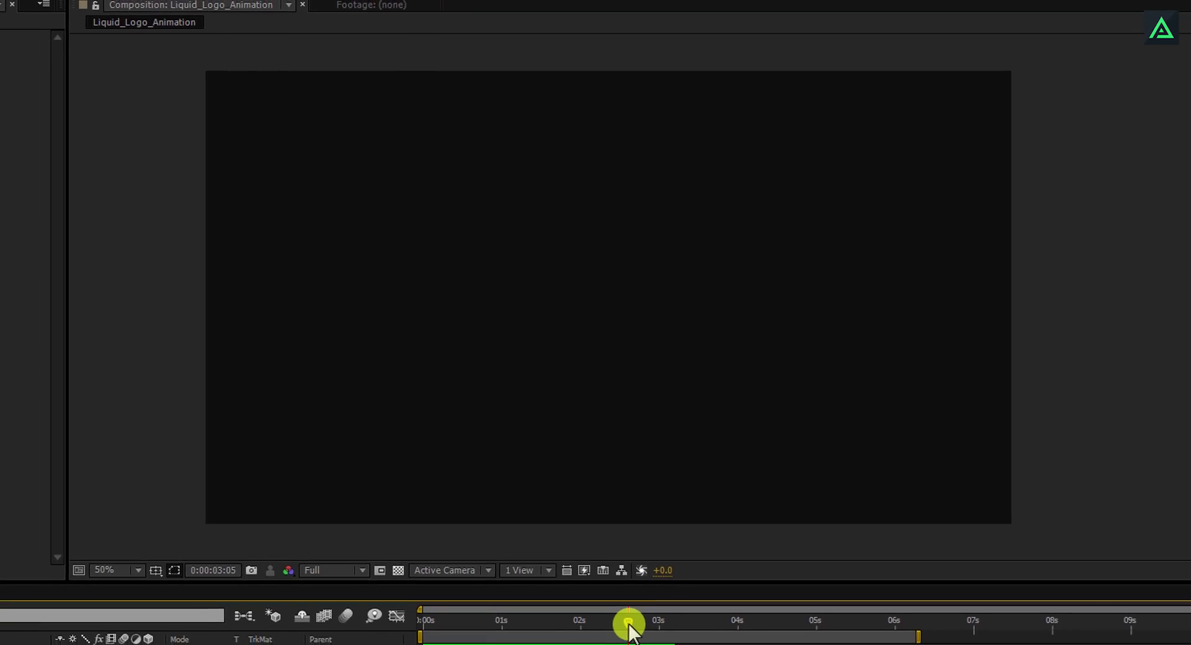
pyautogui.click(626, 582)
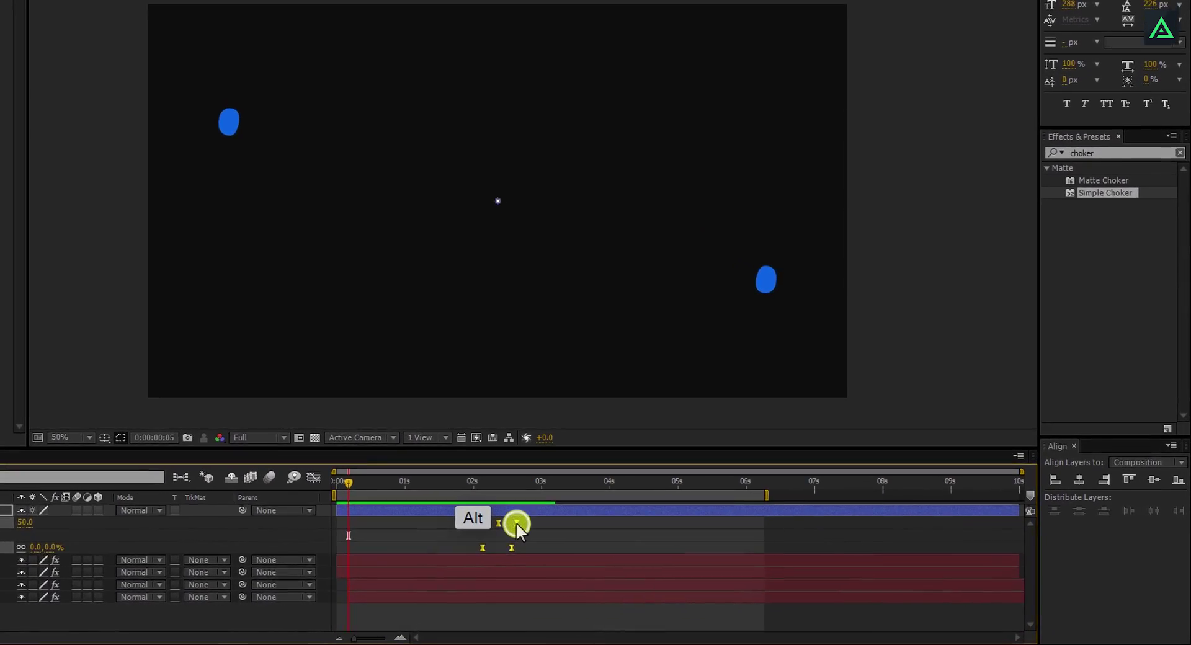
pyautogui.moveTo(516, 523); pyautogui.dragTo(542, 524)
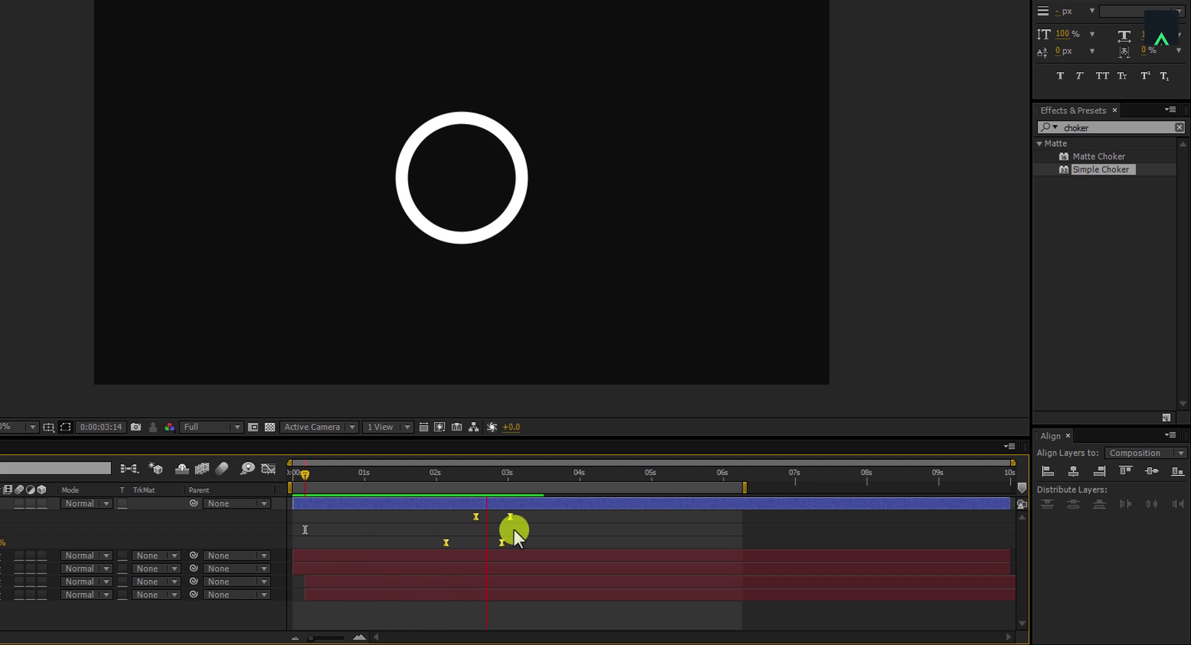
pyautogui.moveTo(523, 476); pyautogui.dragTo(499, 483)
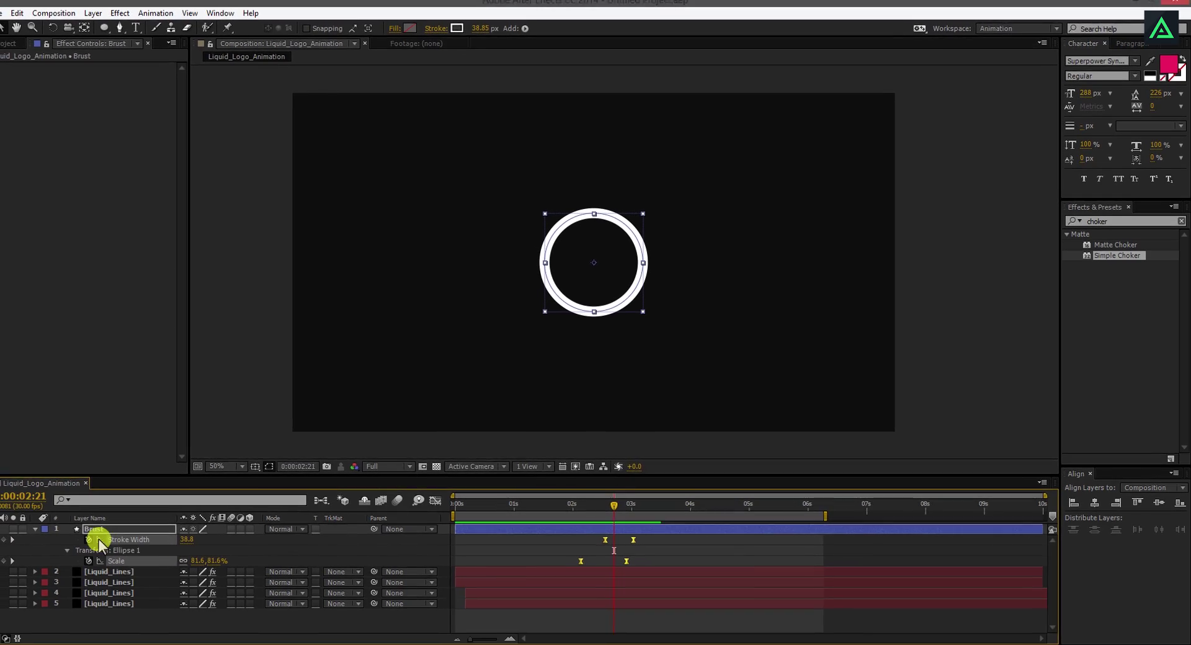
pyautogui.click(35, 530)
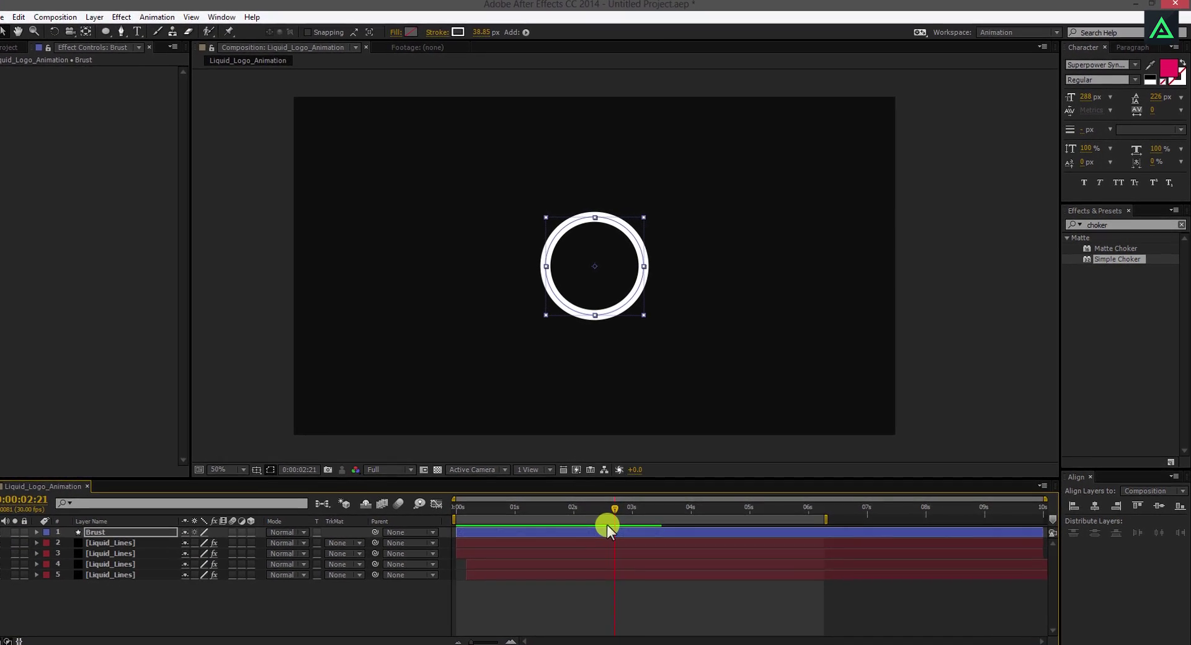
# - Apply Roughen Edges from an 'edge' search to the Brust ring, with Edge Sharpness 10
pyautogui.click(1134, 227)
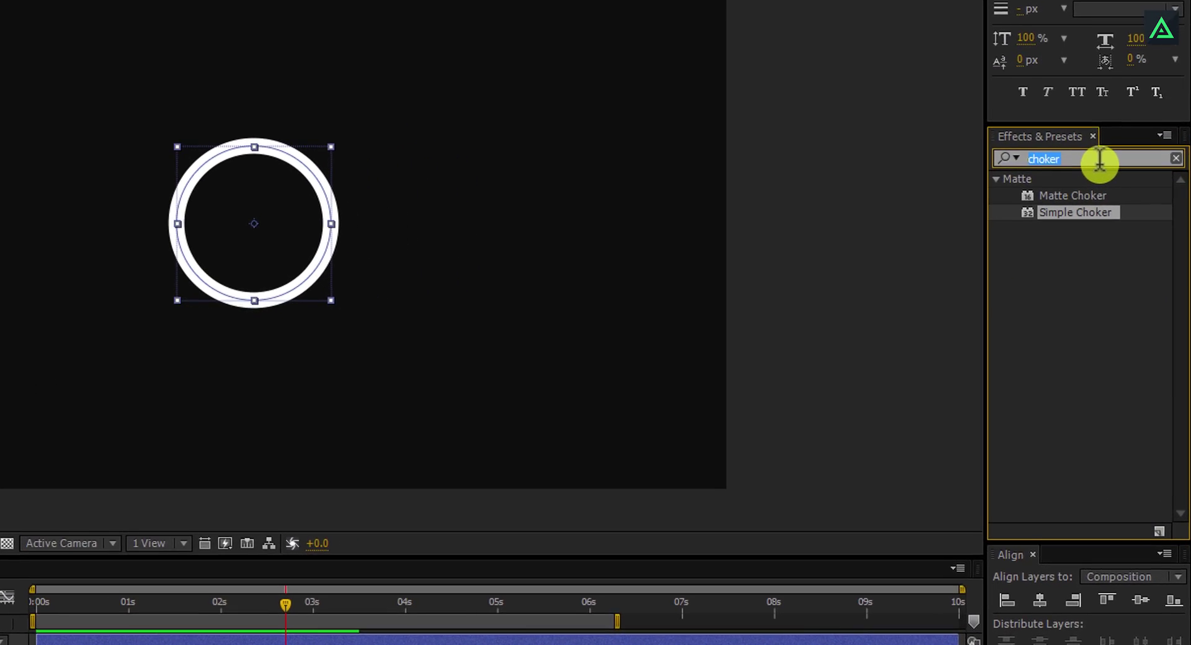
pyautogui.write('edge')
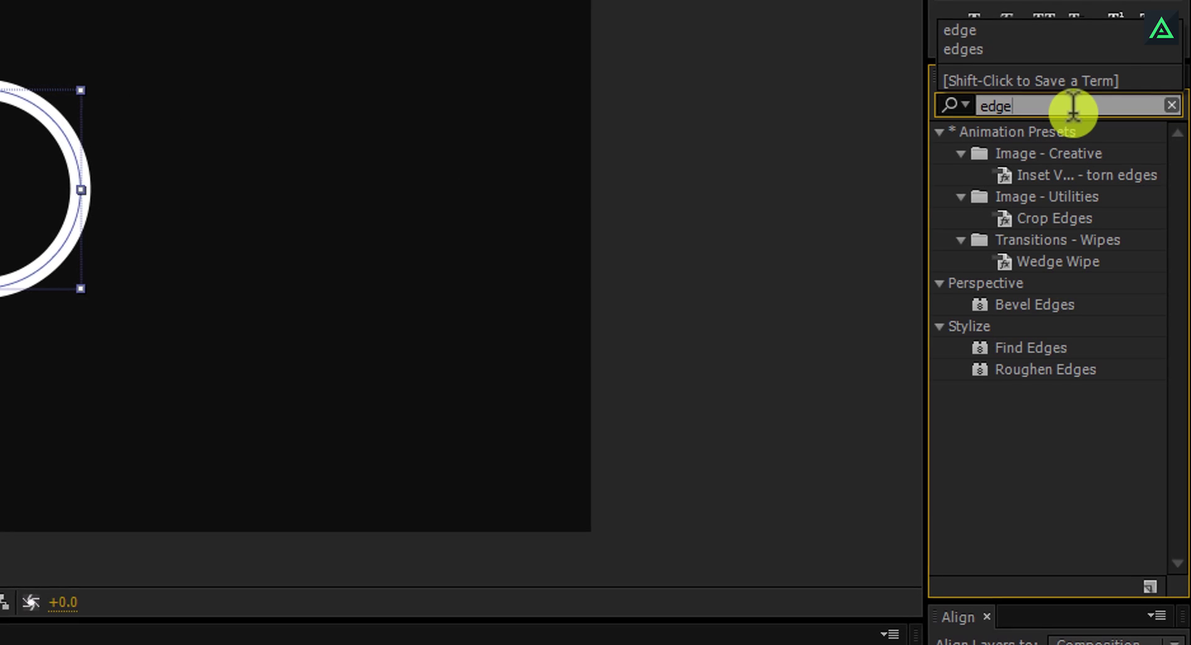
pyautogui.click(1059, 367)
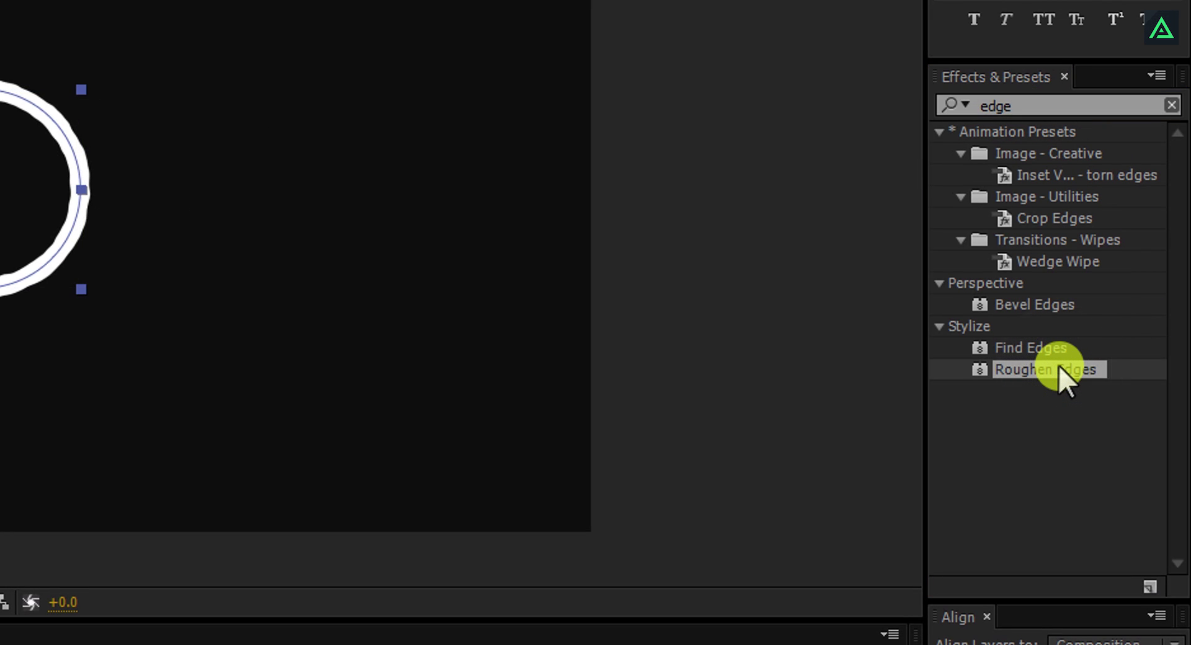
pyautogui.moveTo(1141, 385); pyautogui.dragTo(304, 187)
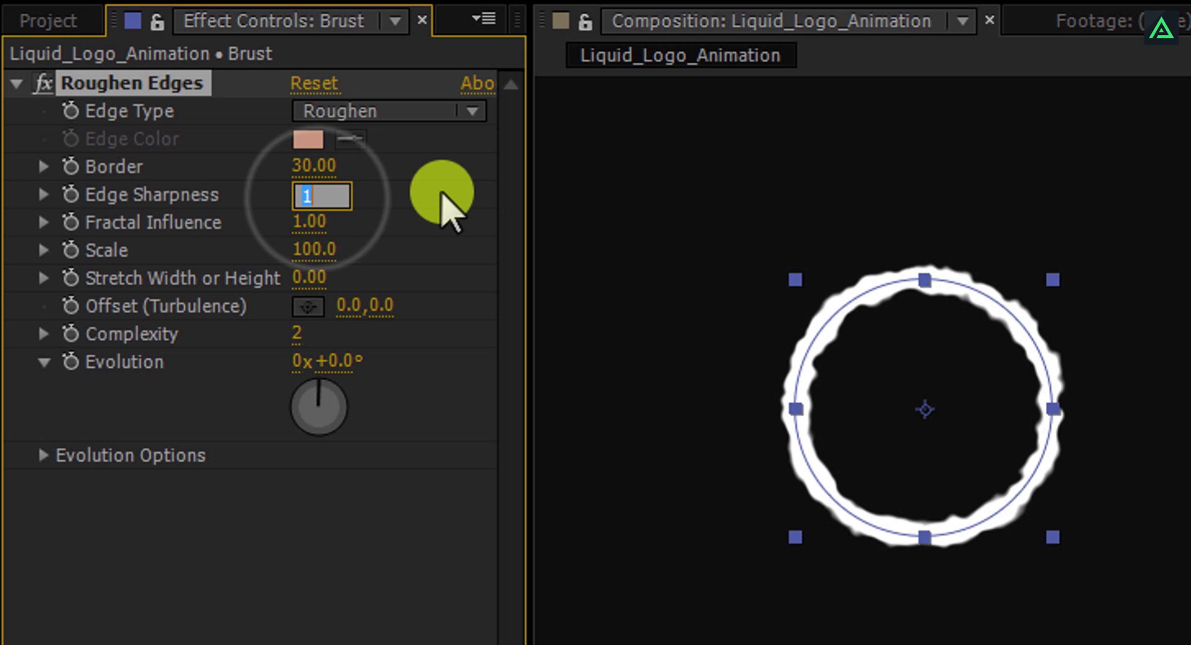
pyautogui.write('10')
pyautogui.press('Return')
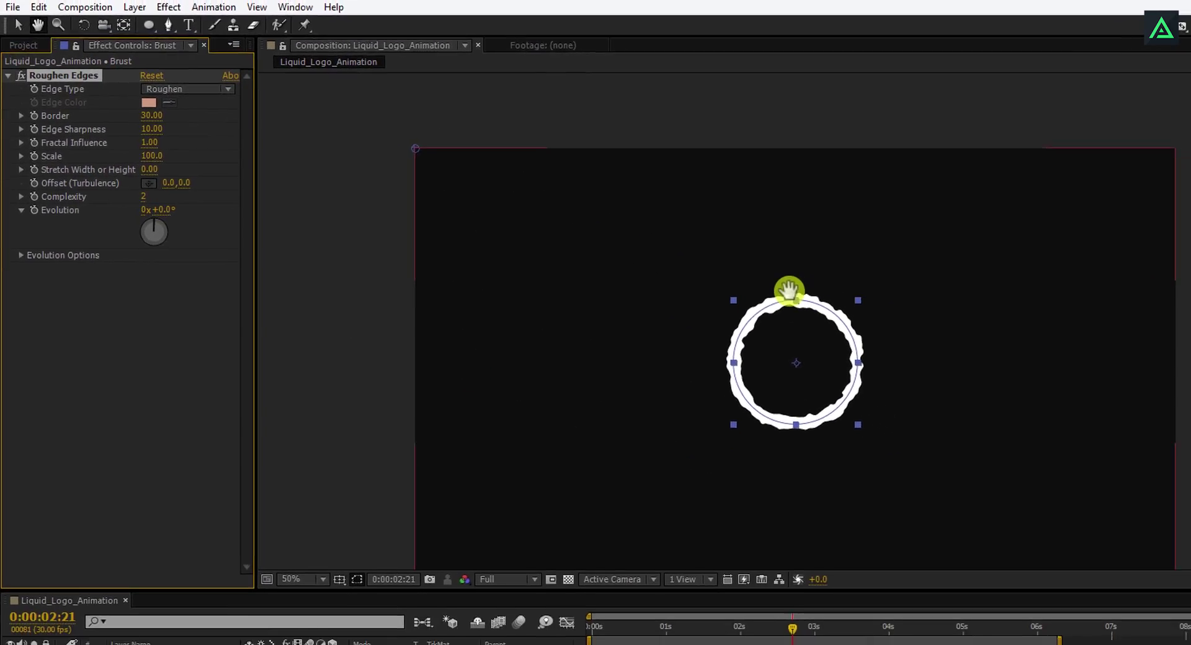
pyautogui.moveTo(792, 628); pyautogui.dragTo(759, 628)
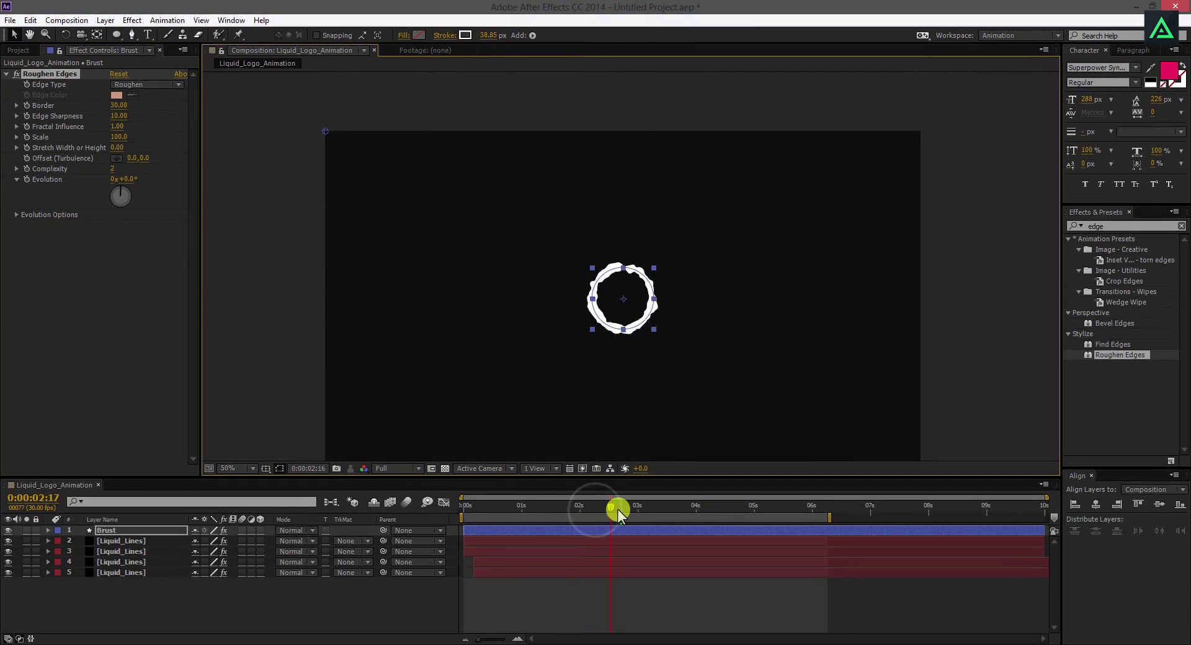
pyautogui.moveTo(618, 509); pyautogui.dragTo(749, 479)
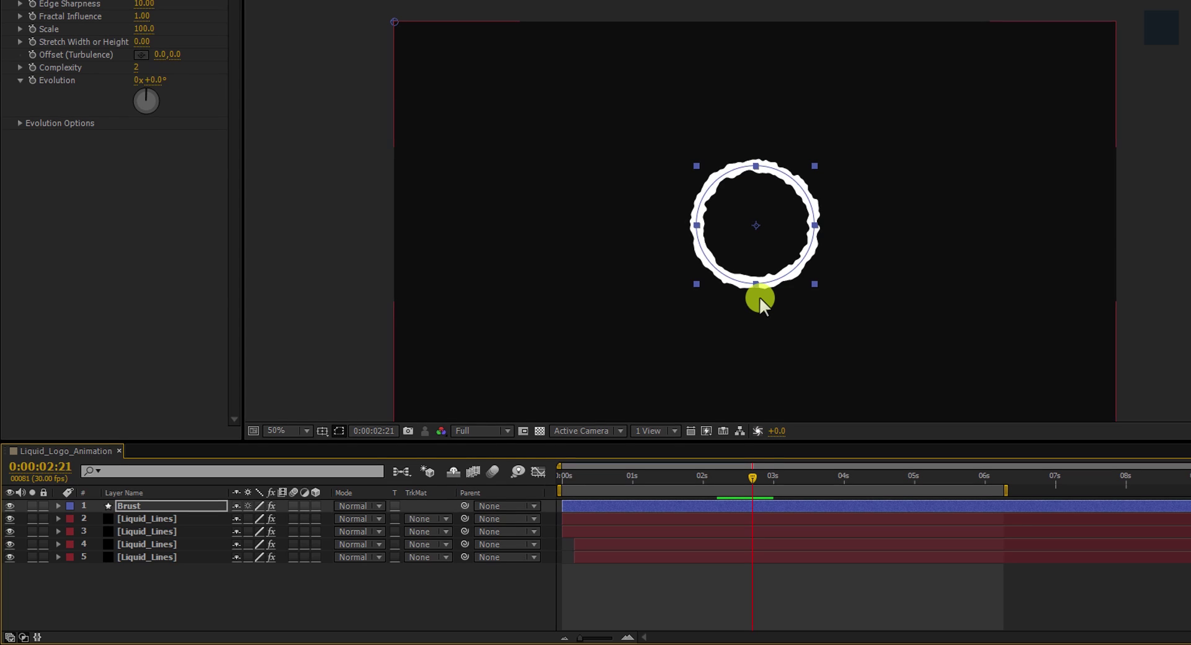
# - Duplicate the Brust layer and rename the copy 'Brust Blue'
pyautogui.click(167, 506)
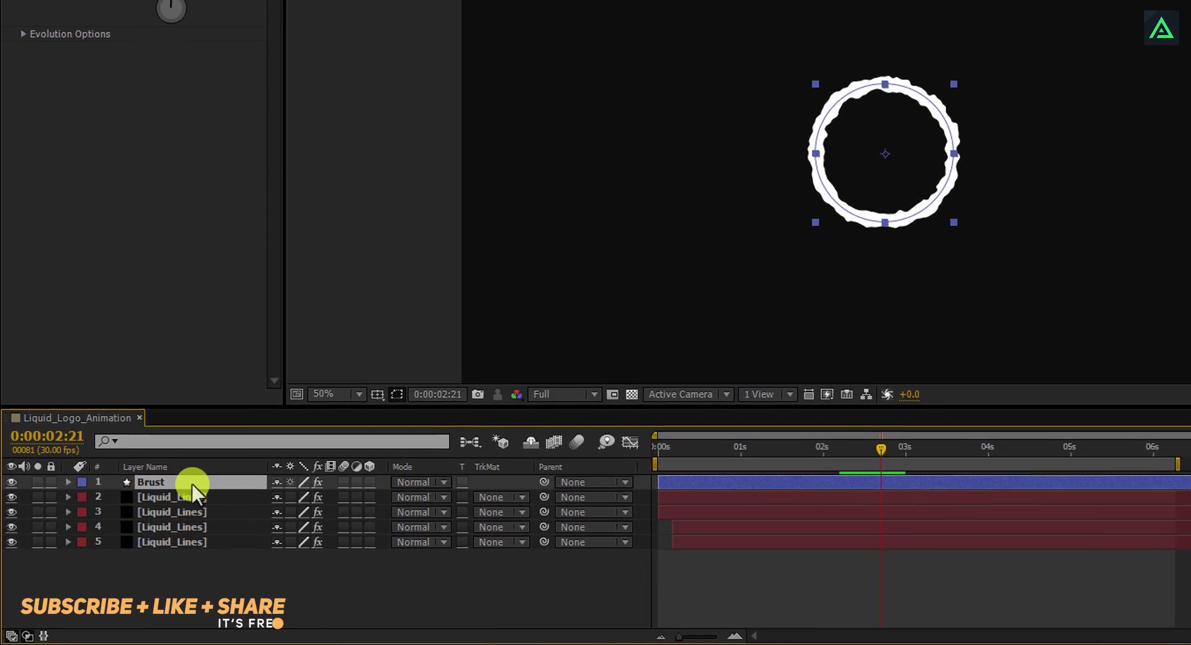
pyautogui.hotkey('ctrl', 'd')
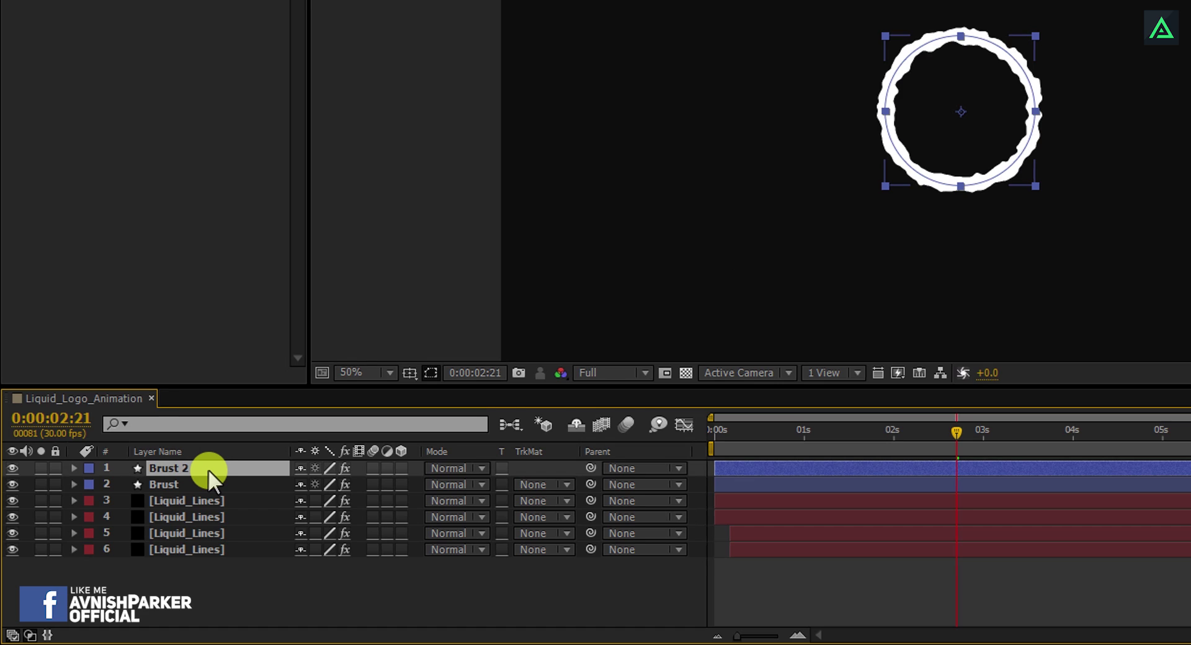
pyautogui.press('Return')
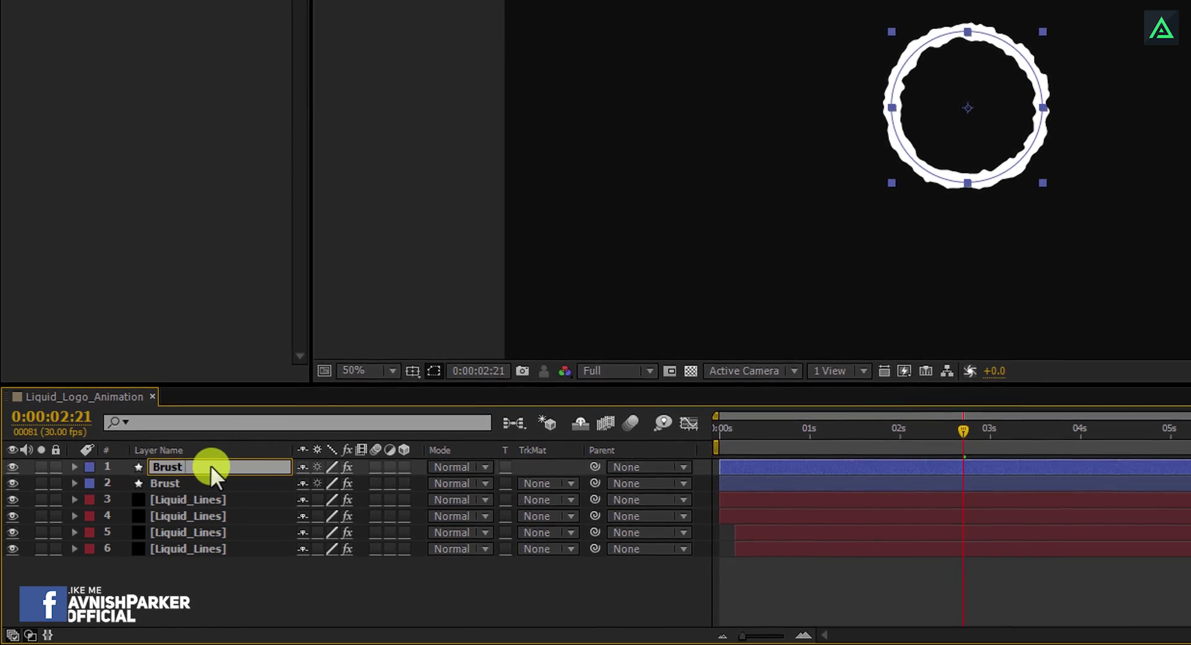
pyautogui.write('Blue')
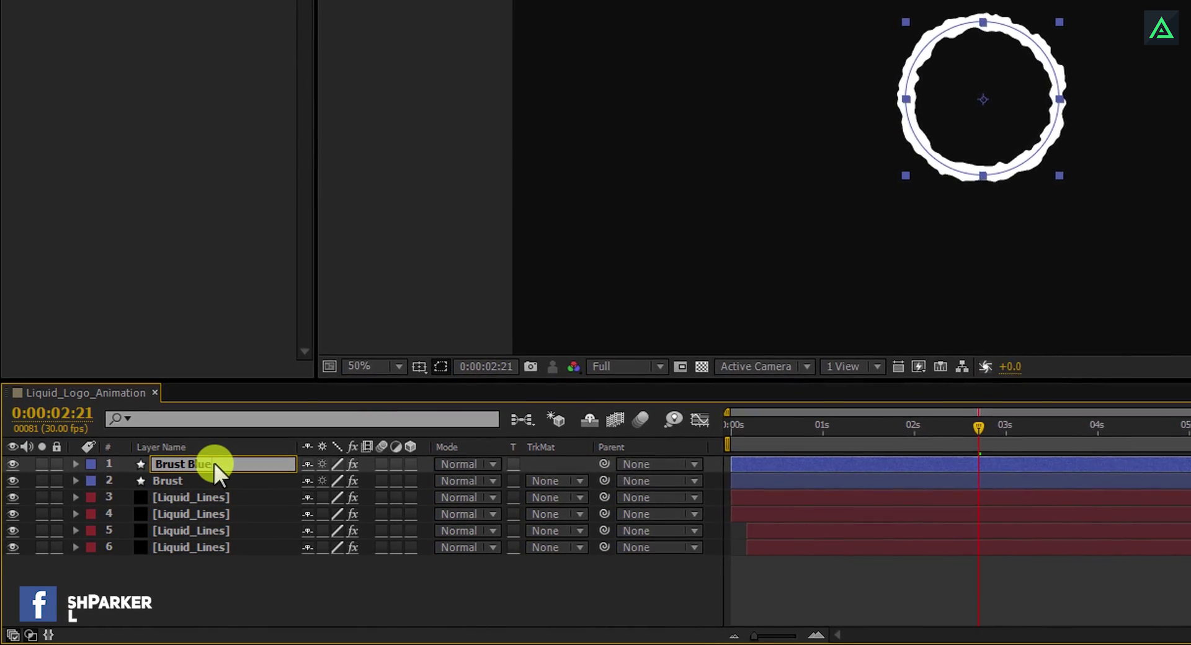
pyautogui.press('Return')
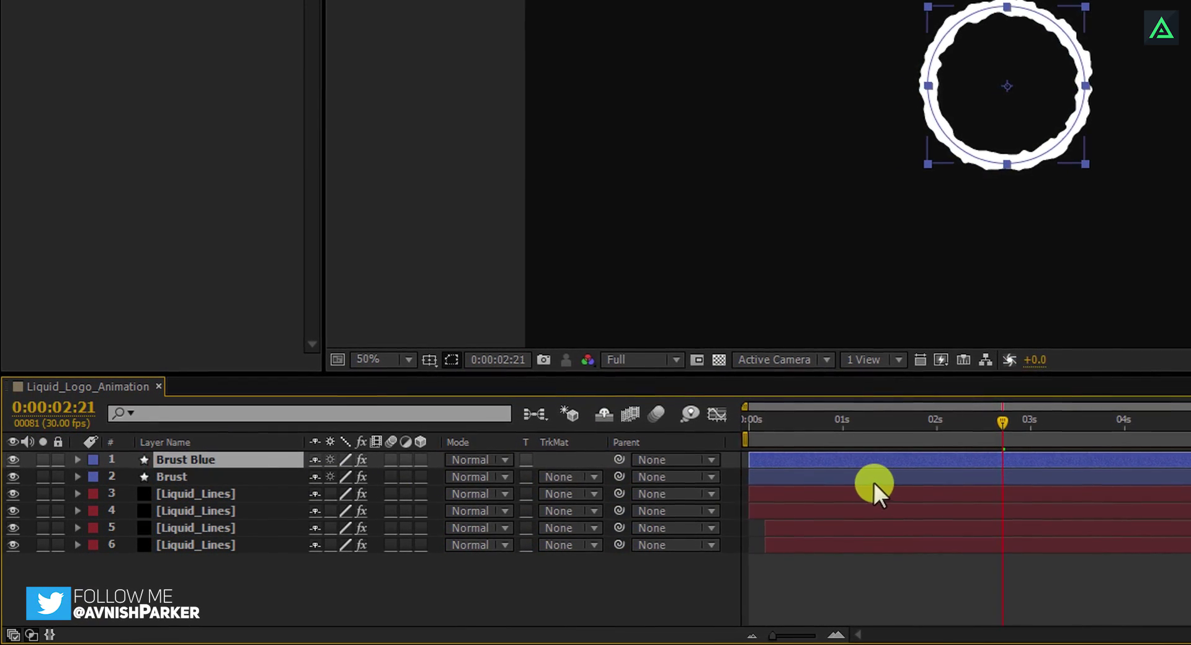
# - Start Brust Blue slightly later and give it a #055EE2 blue stroke
pyautogui.click(860, 457)
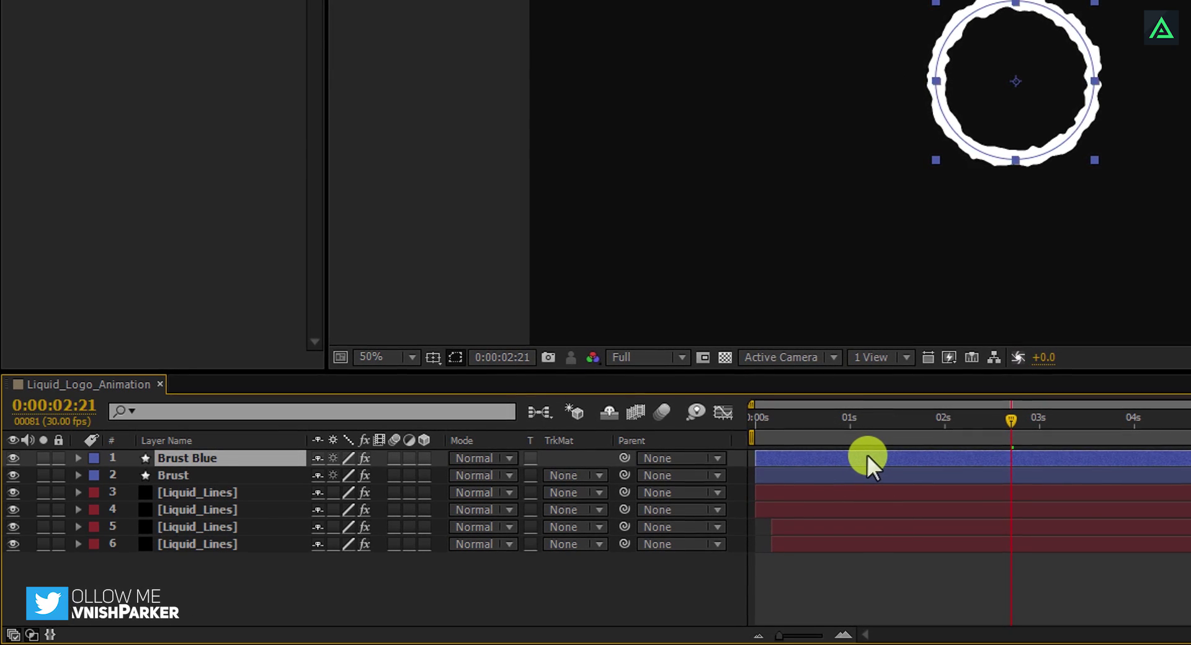
pyautogui.moveTo(867, 455); pyautogui.dragTo(874, 454)
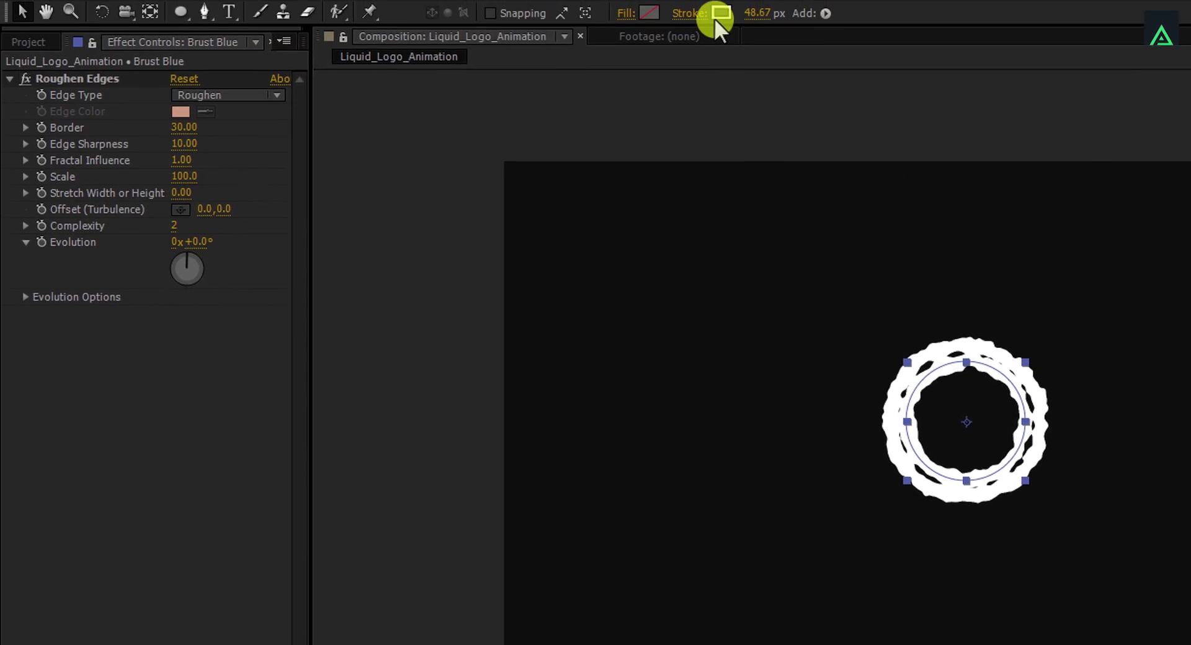
pyautogui.click(716, 15)
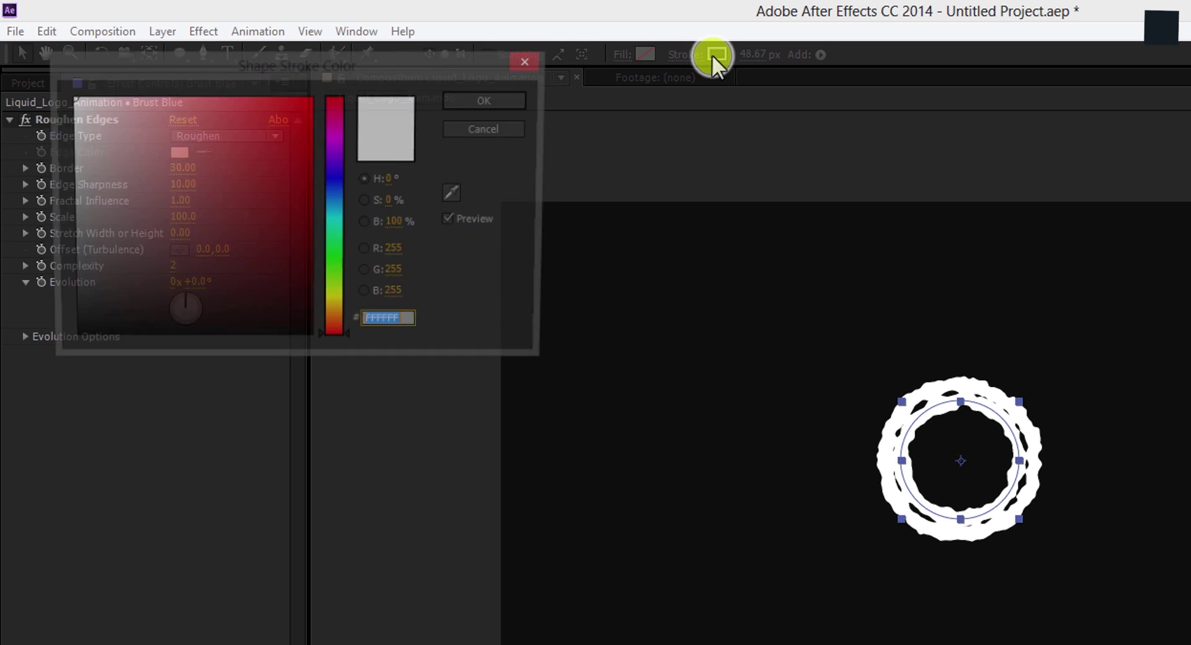
pyautogui.click(335, 194)
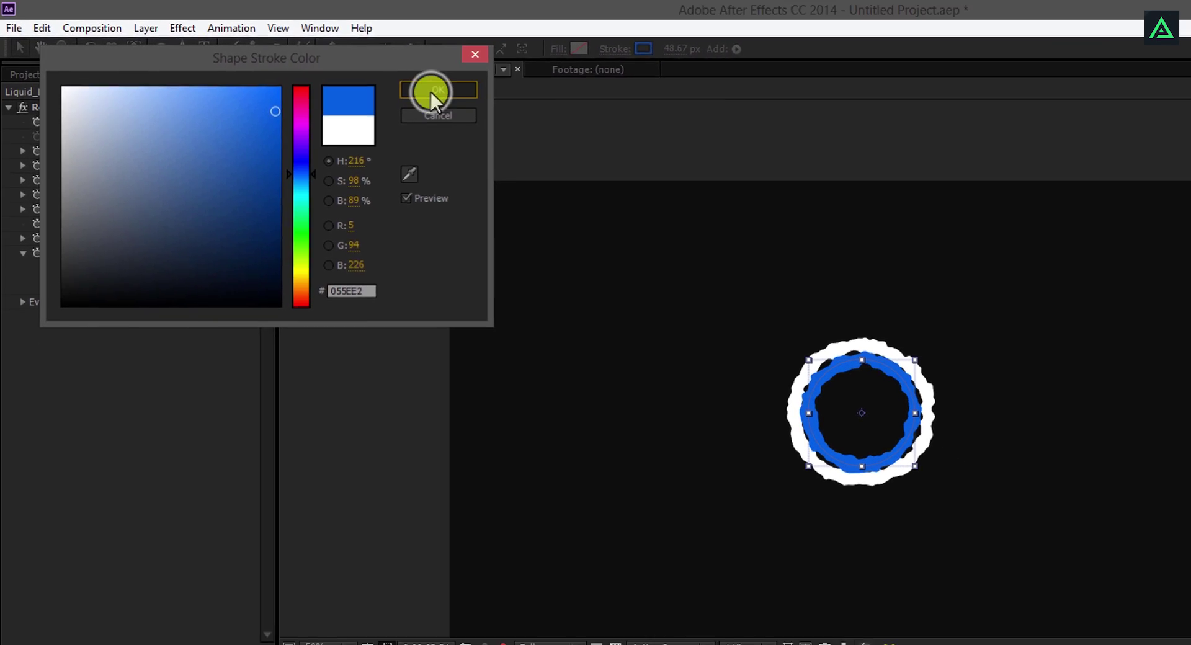
pyautogui.click(483, 100)
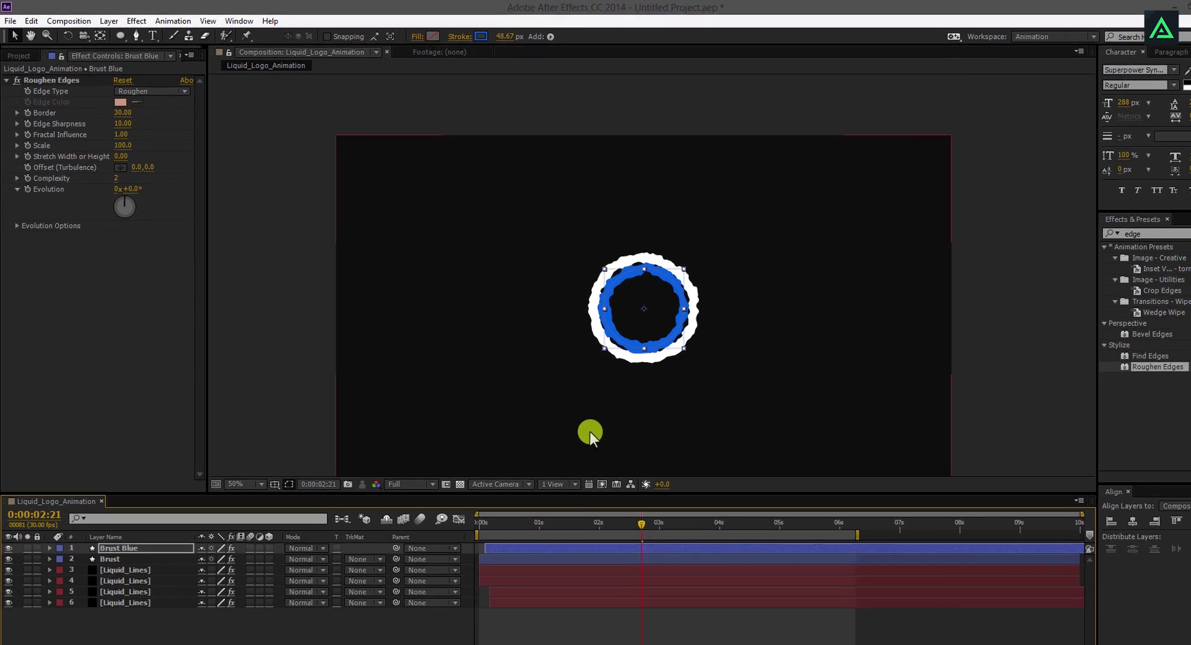
pyautogui.click(645, 524)
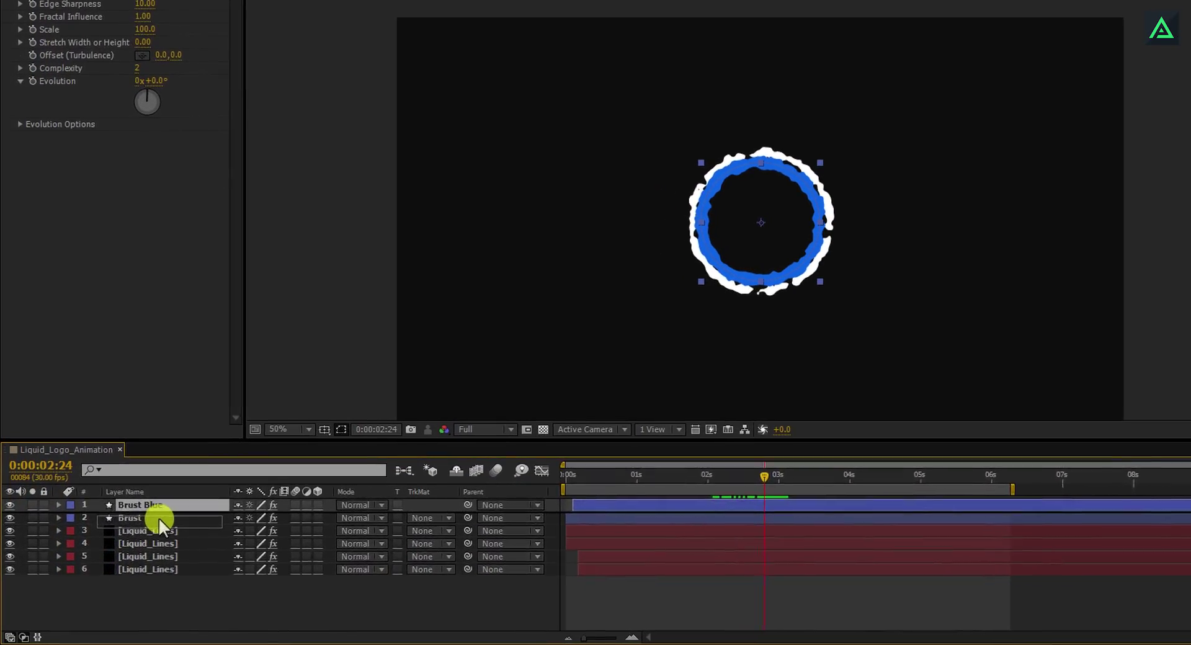
# - Place Brust Blue directly below Brust and check the ring timing around 0:00:02:08
pyautogui.moveTo(159, 519); pyautogui.dragTo(172, 508)
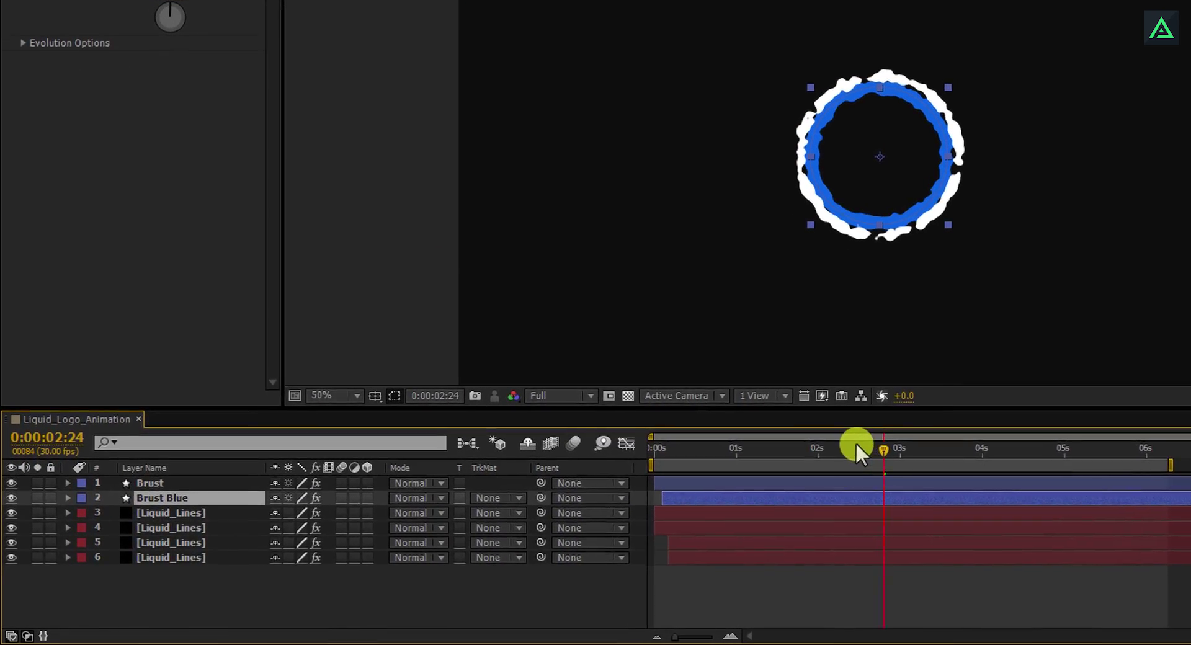
pyautogui.moveTo(856, 445); pyautogui.dragTo(889, 448)
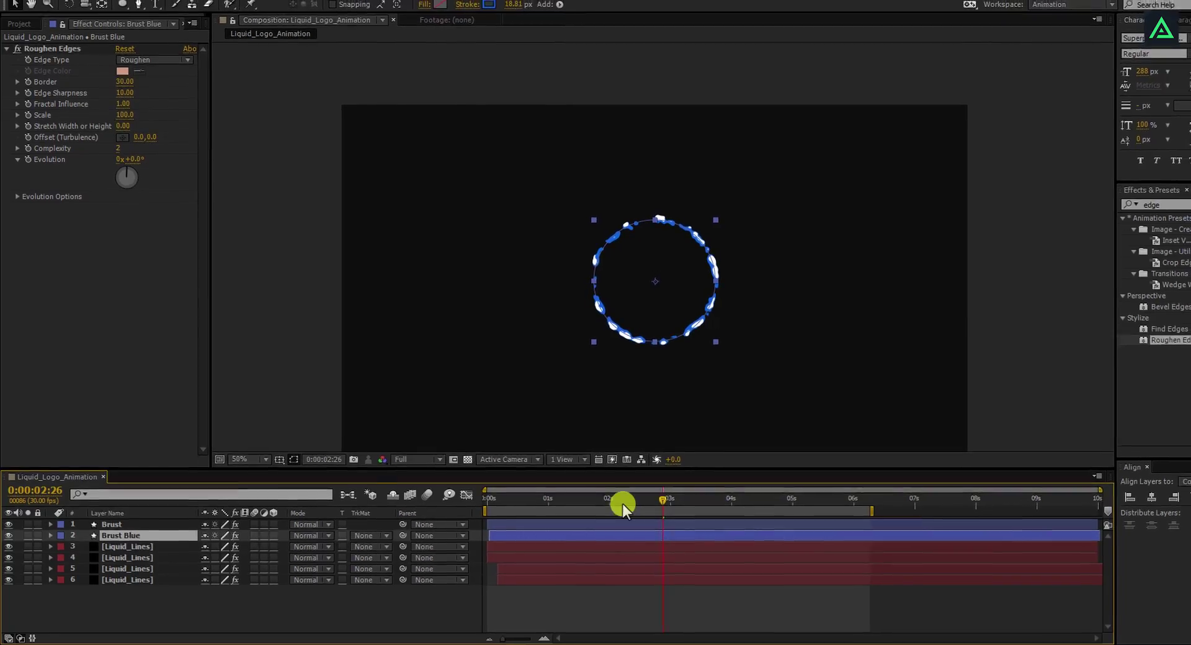
pyautogui.click(659, 496)
pyautogui.moveTo(606, 509); pyautogui.dragTo(637, 506)
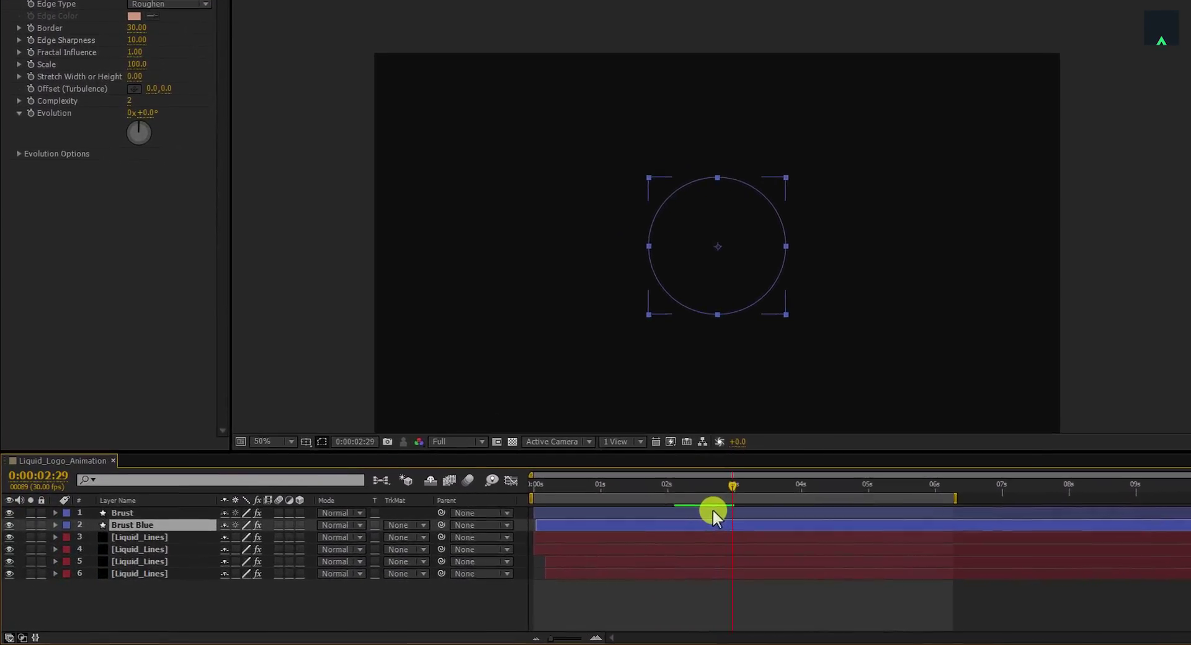
# - Shift the white Brust ring's Stroke Width and Scale keyframes later, then review its growth
pyautogui.click(714, 510)
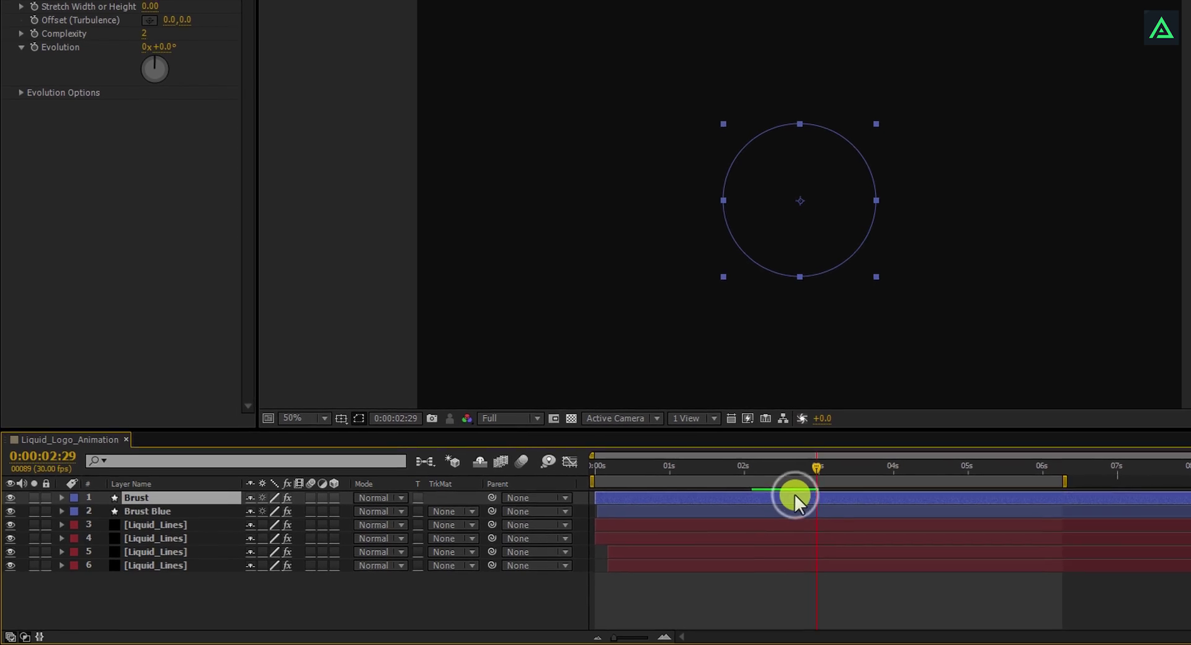
pyautogui.press('u')
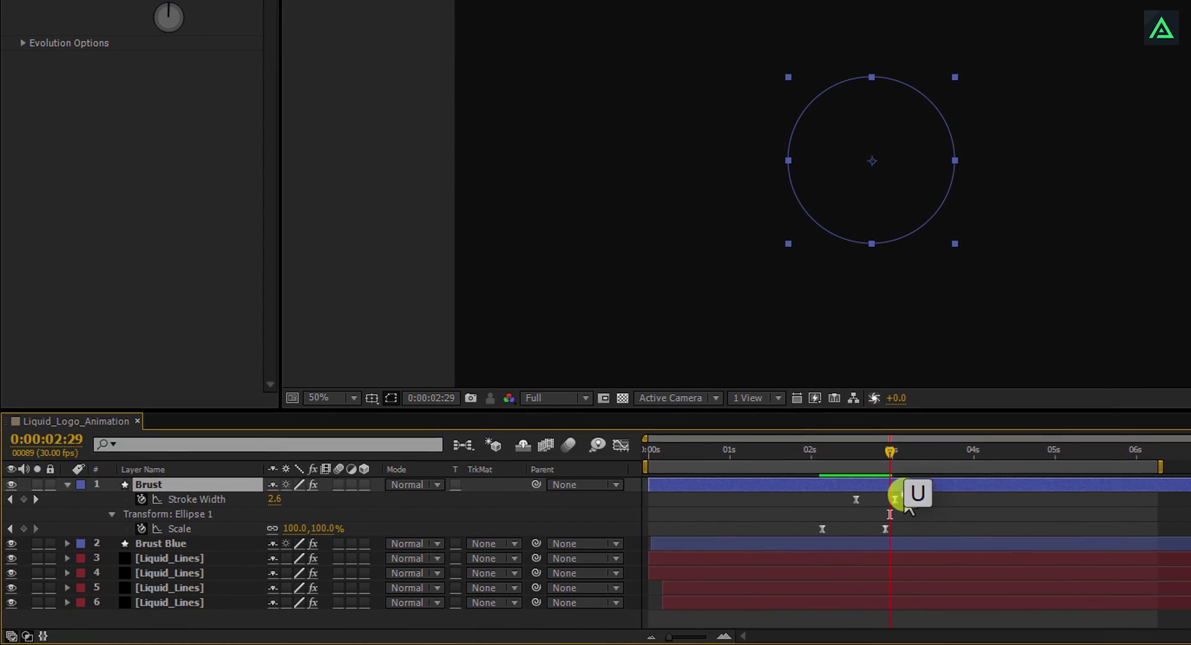
pyautogui.moveTo(879, 525); pyautogui.dragTo(892, 531)
pyautogui.moveTo(822, 453)
pyautogui.mouseDown()
pyautogui.moveTo(899, 448)
pyautogui.moveTo(836, 471)
pyautogui.mouseUp()
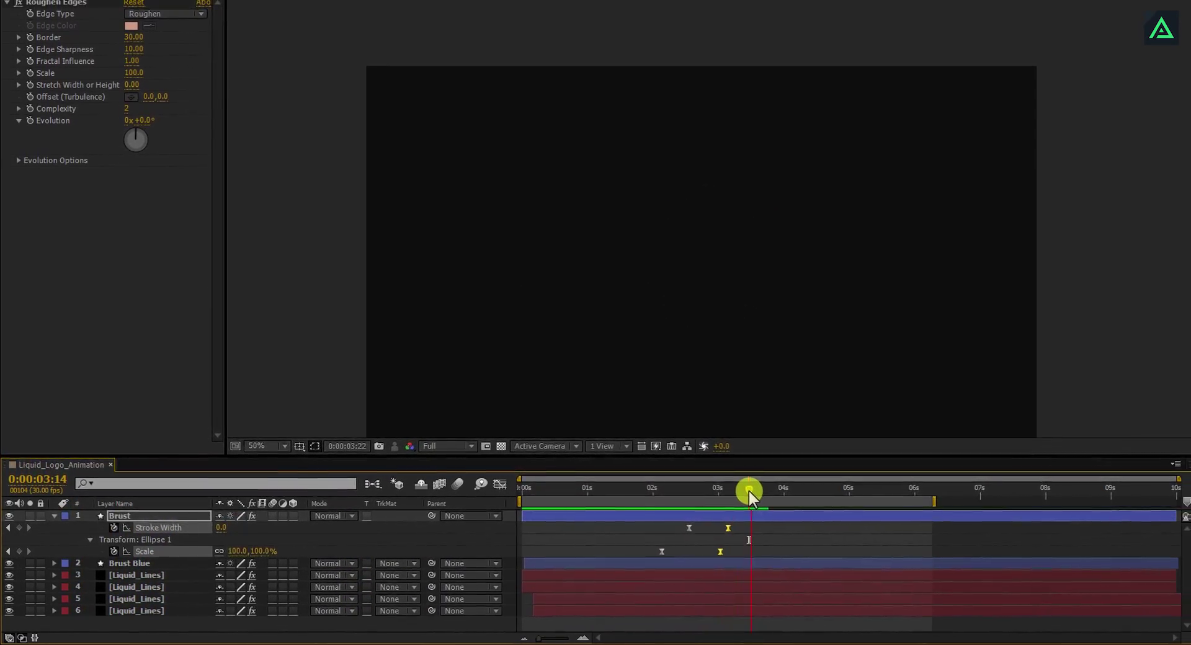
pyautogui.press('space')
pyautogui.moveTo(660, 495); pyautogui.dragTo(628, 509)
# - Drag the Aqua_Logo_002 logo image from Explorer into After Effects
pyautogui.click(606, 312)
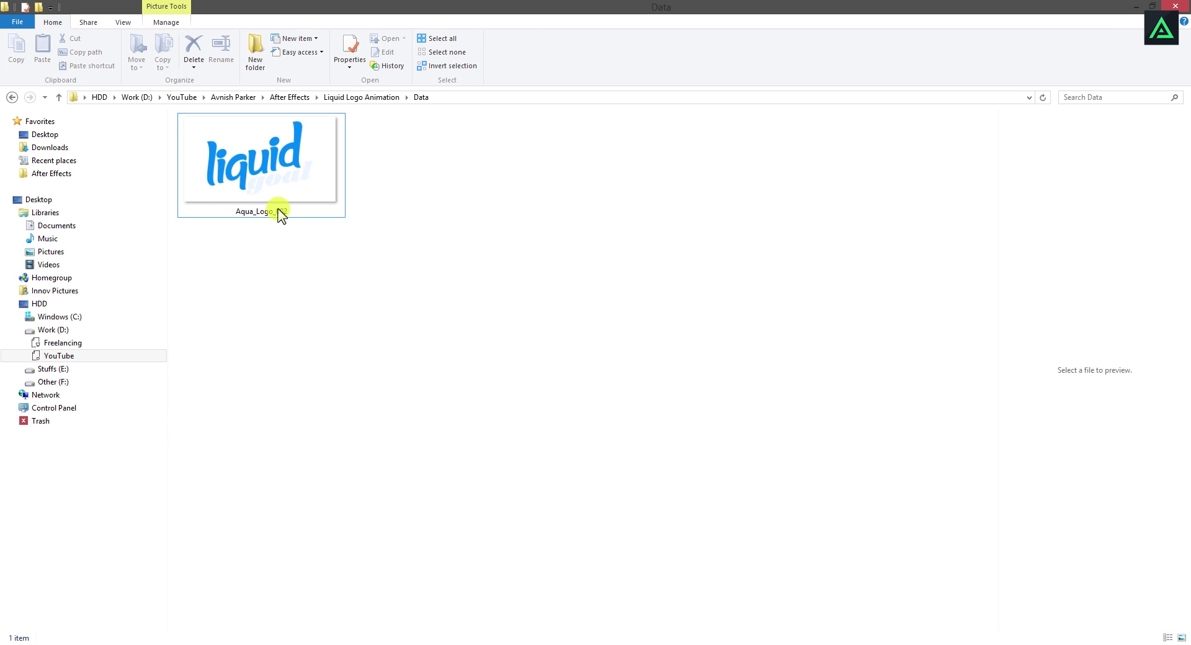
pyautogui.click(259, 199)
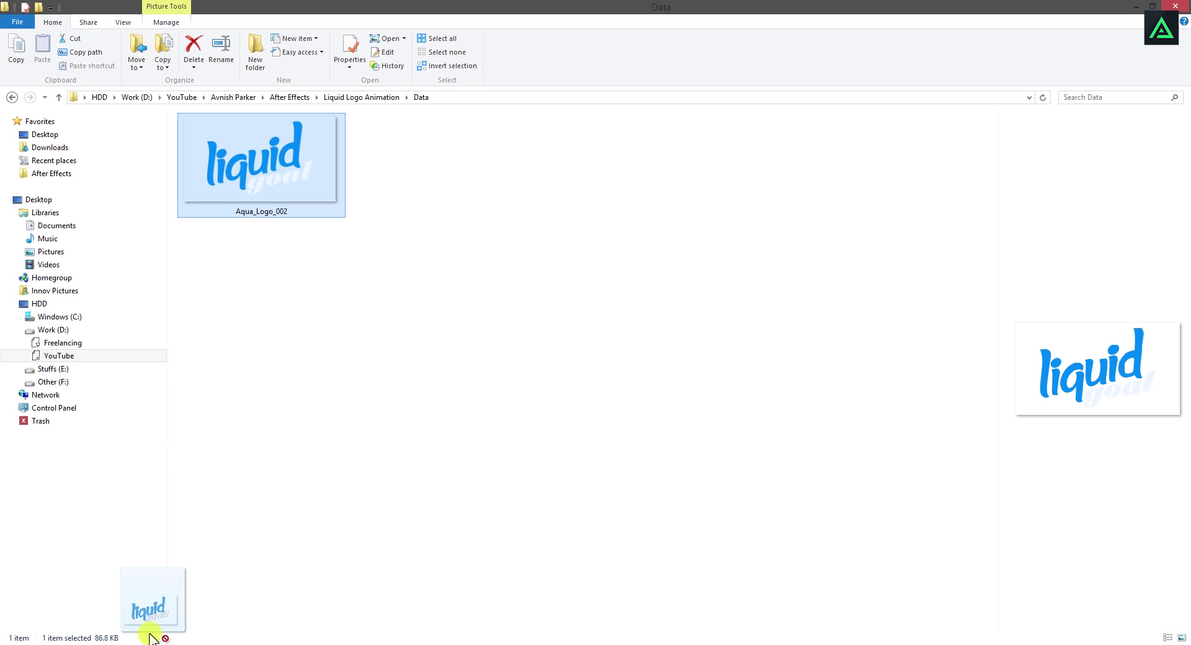
pyautogui.moveTo(152, 638); pyautogui.dragTo(144, 644)
# - Import Aqua_Logo_002.png and add it as the composition's top layer
pyautogui.moveTo(92, 319); pyautogui.dragTo(96, 315)
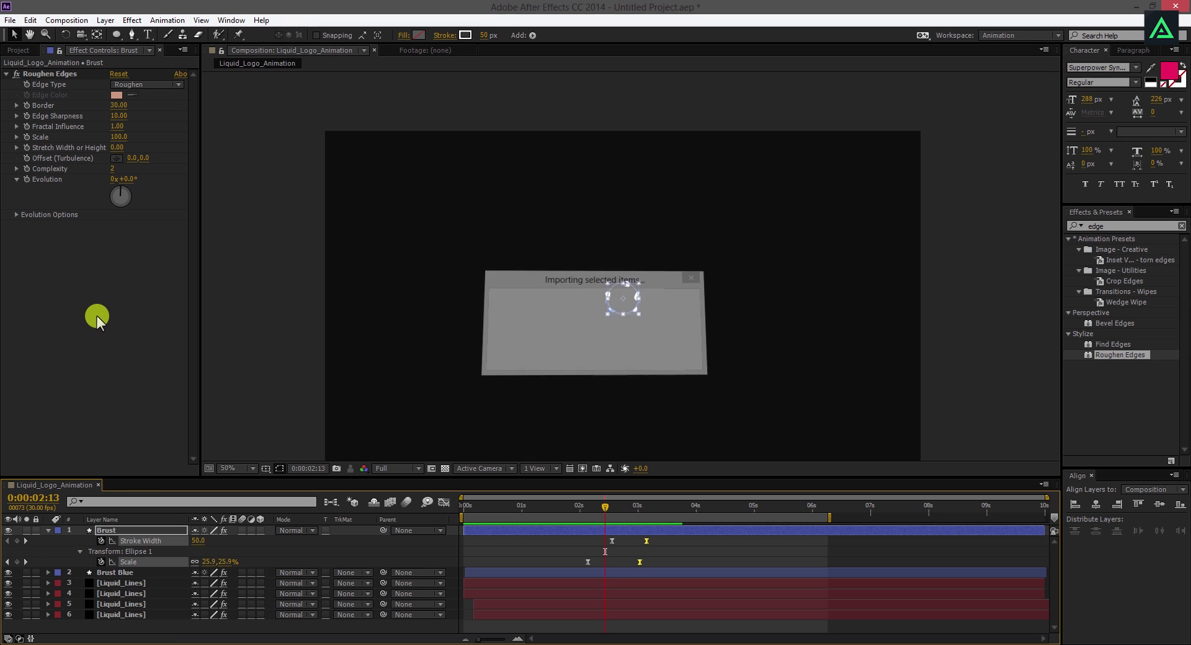
pyautogui.click(19, 51)
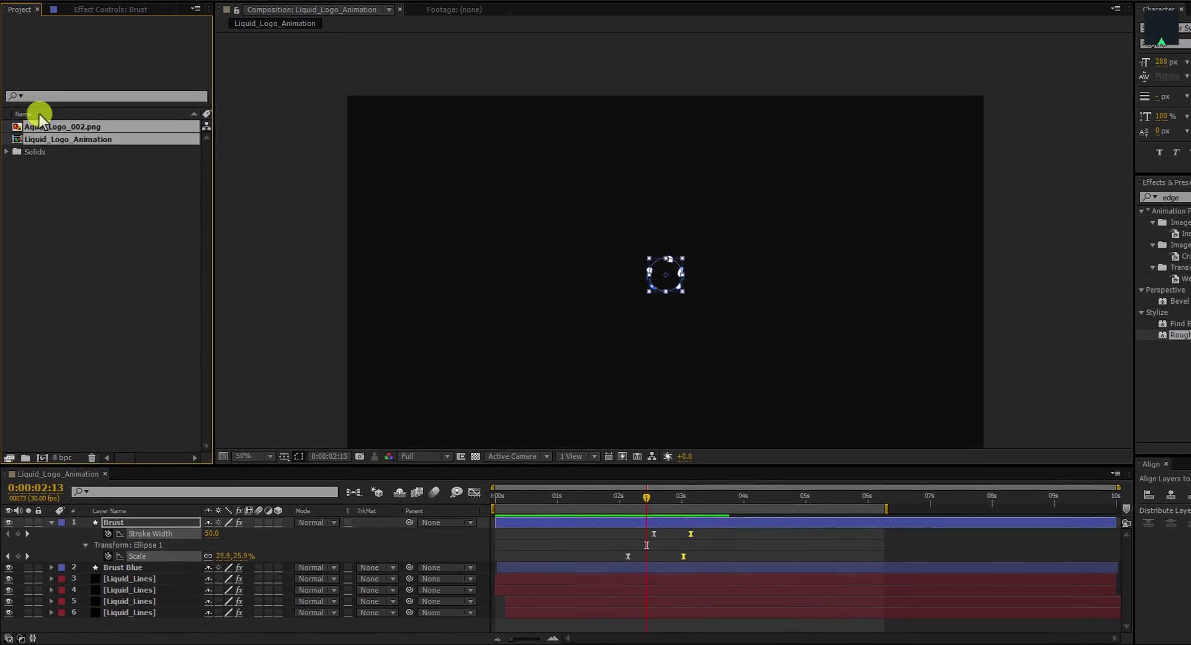
pyautogui.click(48, 180)
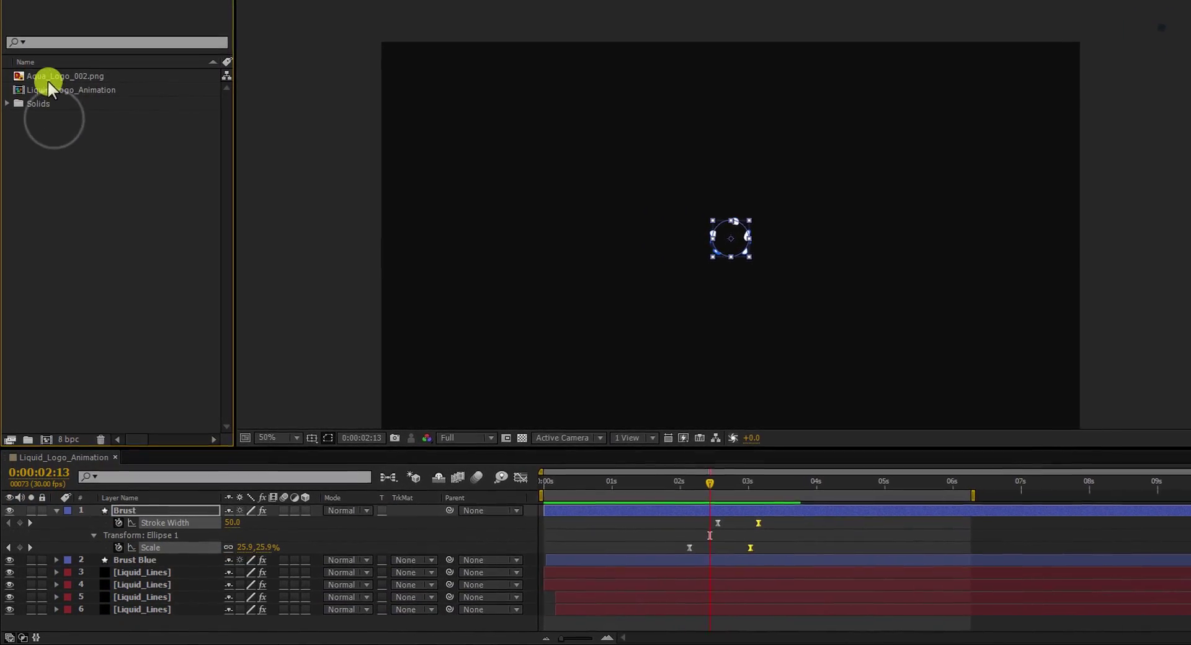
pyautogui.moveTo(45, 83); pyautogui.dragTo(122, 434)
pyautogui.moveTo(125, 505); pyautogui.dragTo(126, 505)
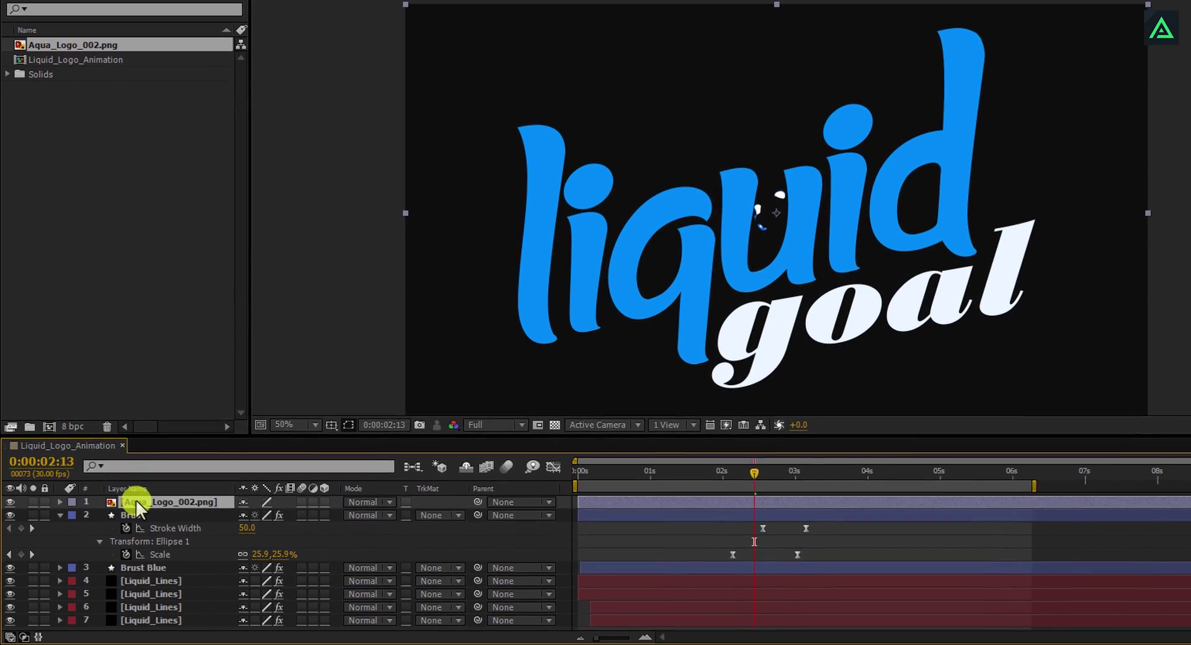
# - Pre-compose the logo layer as 'Logo' and scale it down to 32%
pyautogui.rightClick(135, 500)
pyautogui.click(248, 362)
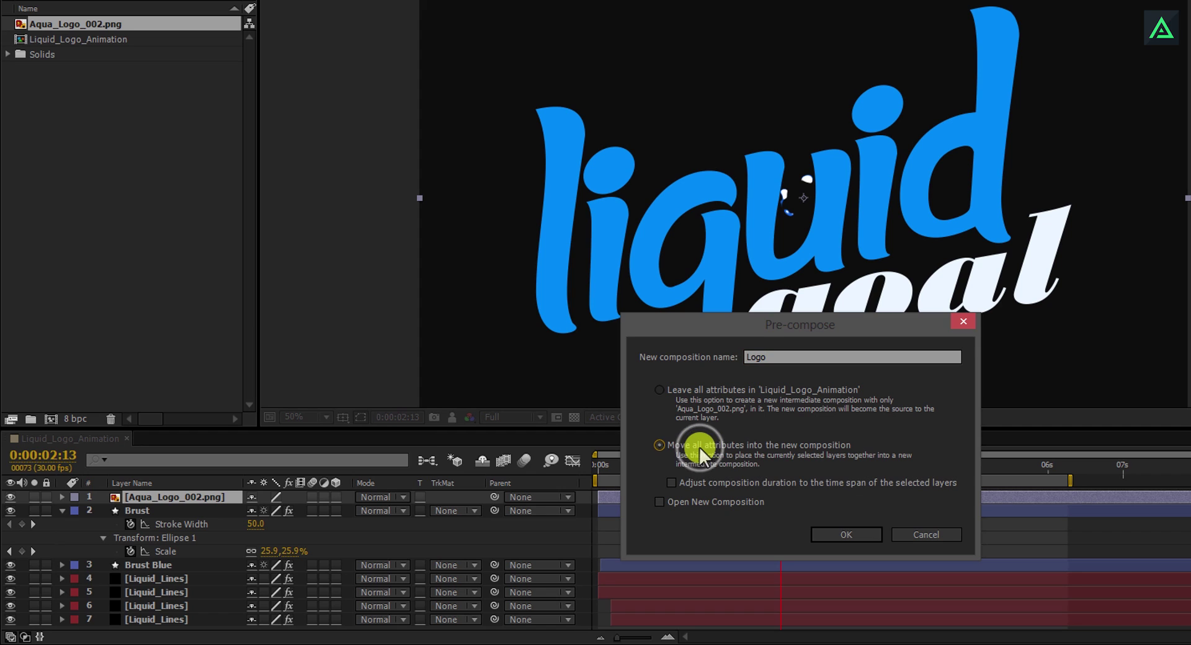
pyautogui.click(847, 535)
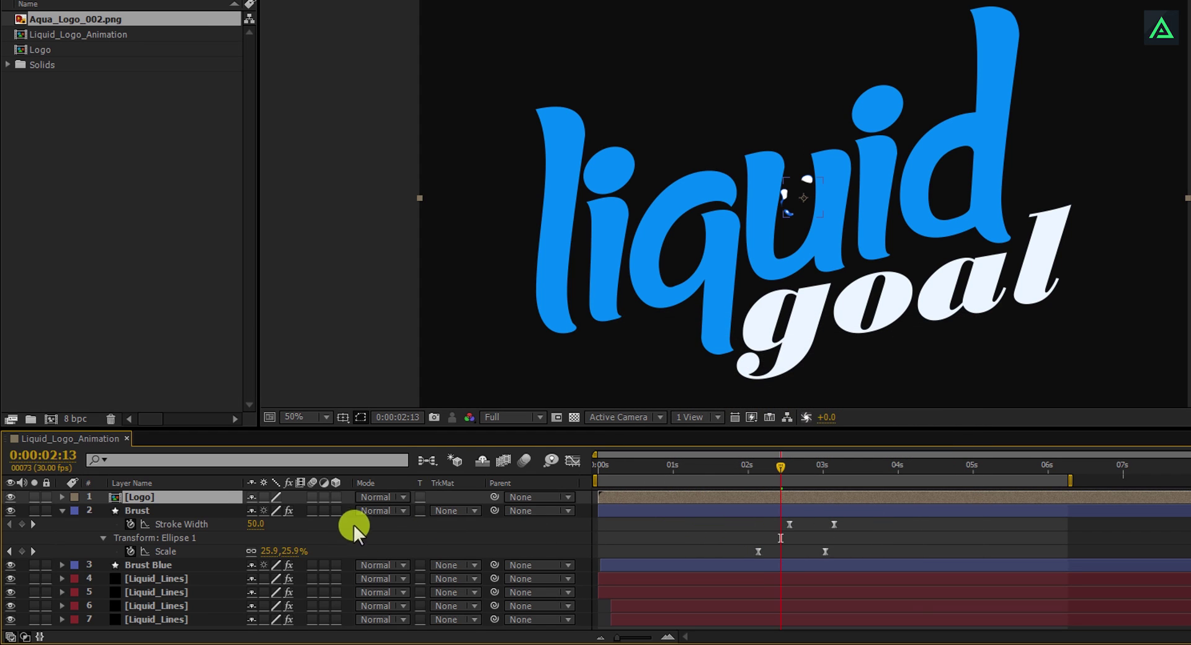
pyautogui.press('s')
pyautogui.moveTo(319, 511); pyautogui.dragTo(251, 525)
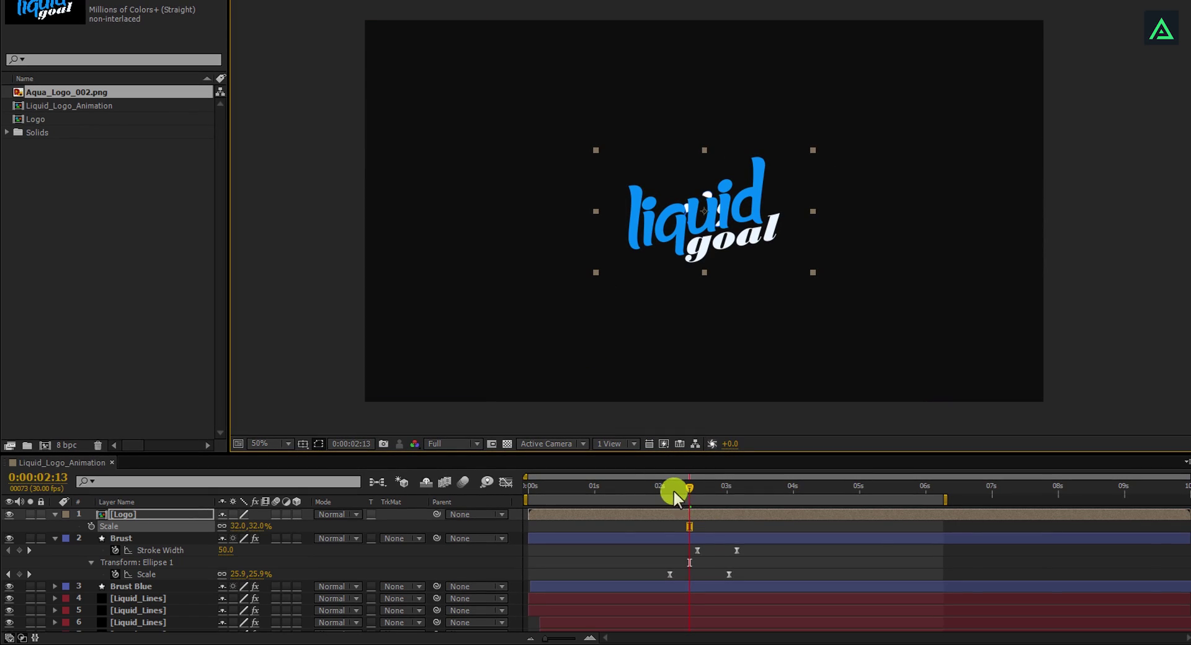
pyautogui.moveTo(672, 489)
pyautogui.mouseDown()
pyautogui.moveTo(665, 482)
pyautogui.moveTo(725, 488)
pyautogui.moveTo(695, 499)
pyautogui.moveTo(706, 499)
pyautogui.moveTo(614, 489)
pyautogui.moveTo(650, 485)
pyautogui.mouseUp()
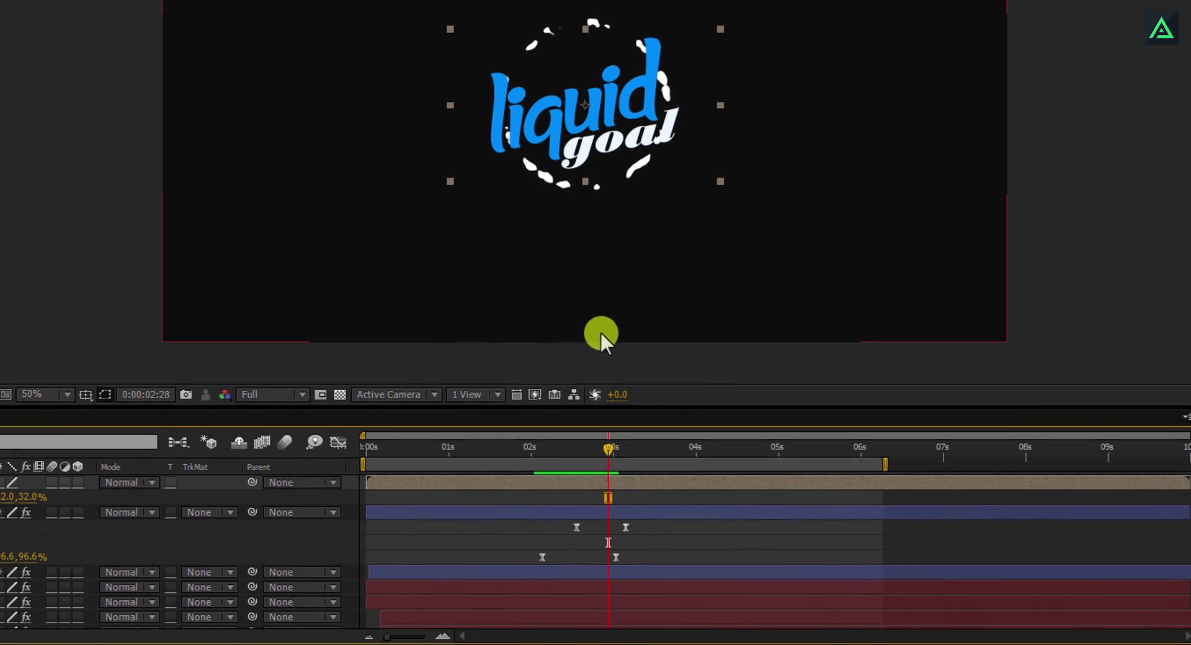
# - Paste a keyframe on the Logo layer at about 2 seconds
pyautogui.click(568, 450)
pyautogui.hotkey('ctrl', 'v')
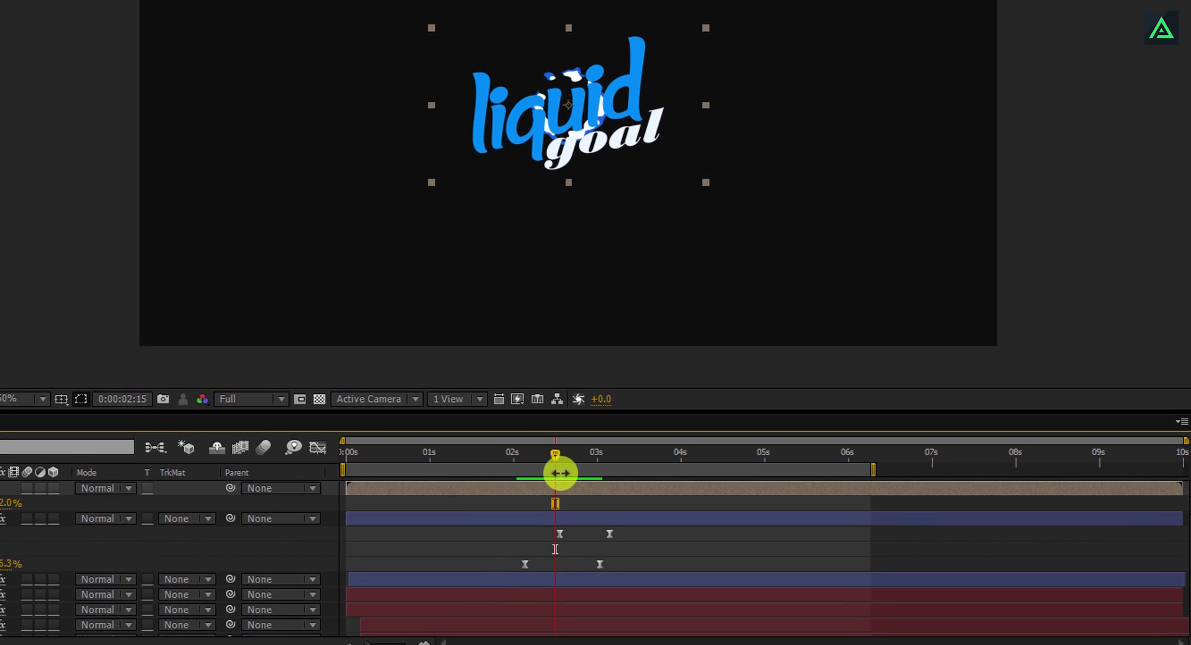
pyautogui.click(570, 484)
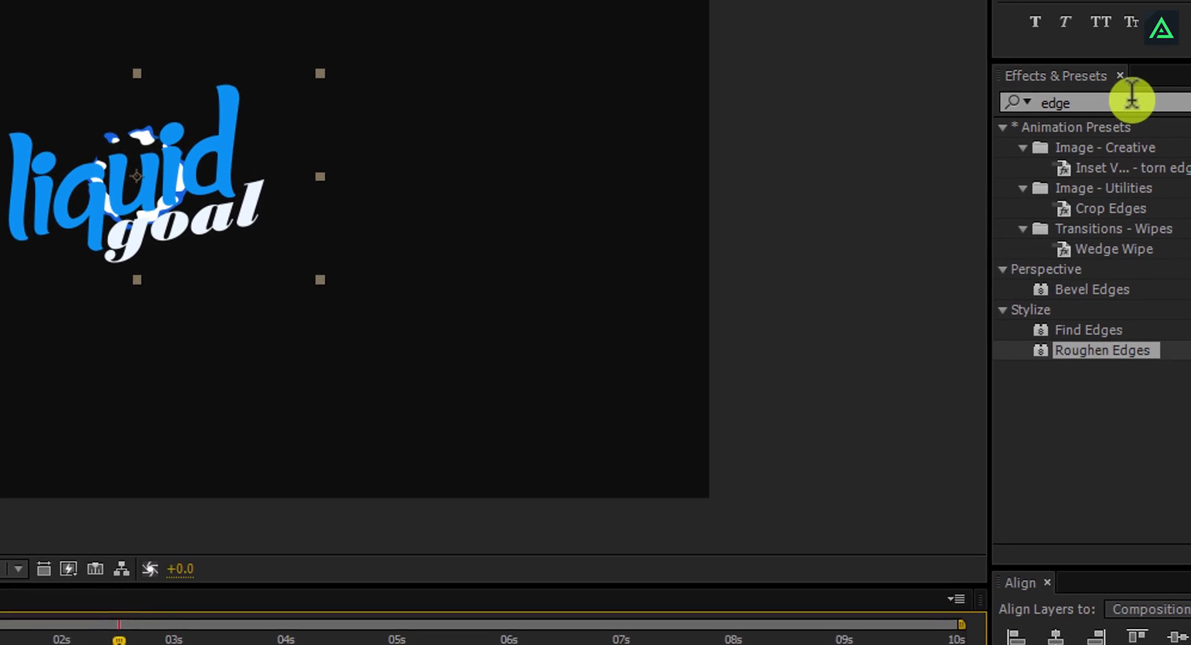
# - Apply the Zoom - wobbling preset, found by searching 'wo', to the Logo layer
pyautogui.click(1188, 65)
pyautogui.write('wob')
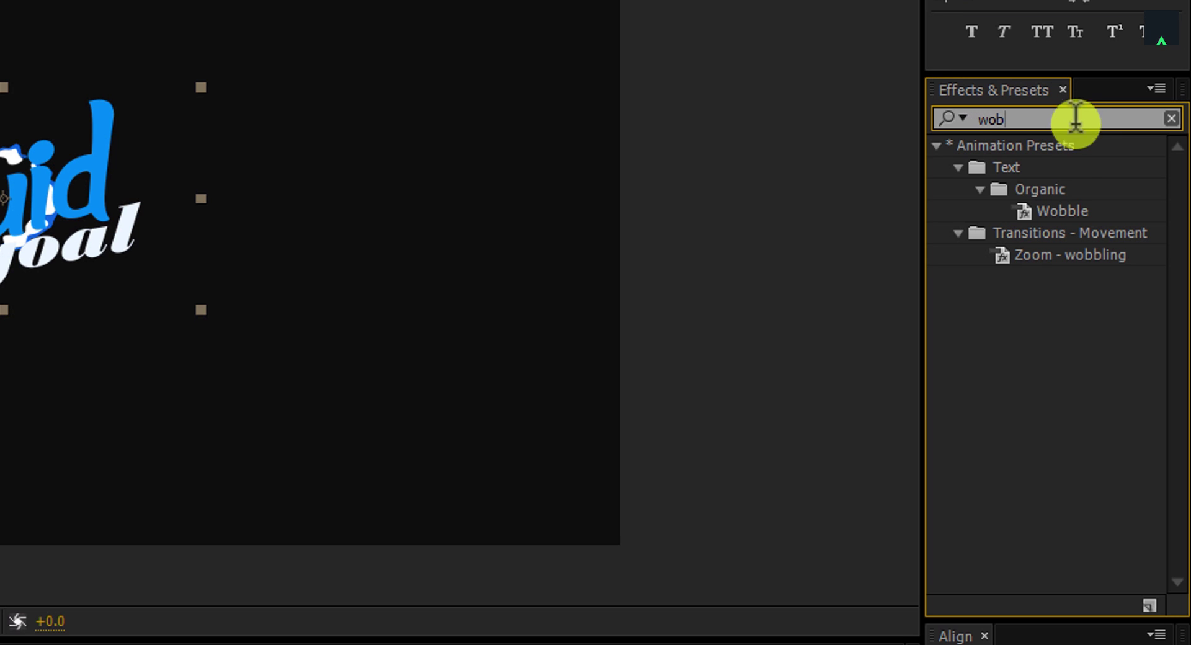
pyautogui.doubleClick(1044, 259)
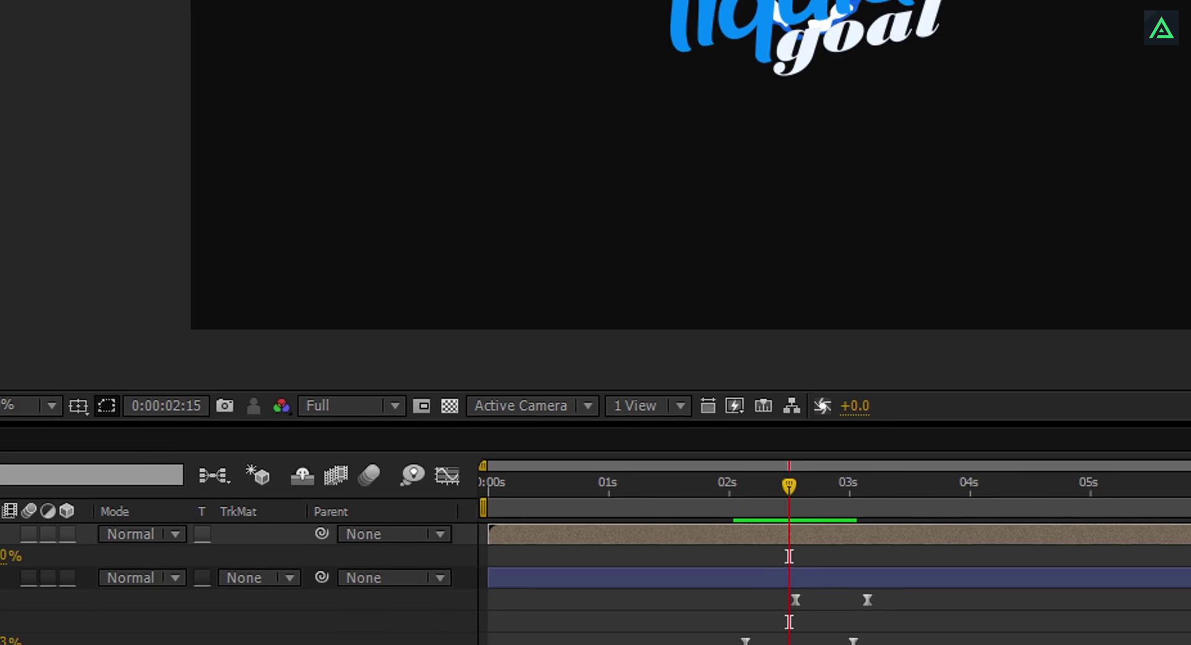
pyautogui.click(43, 455)
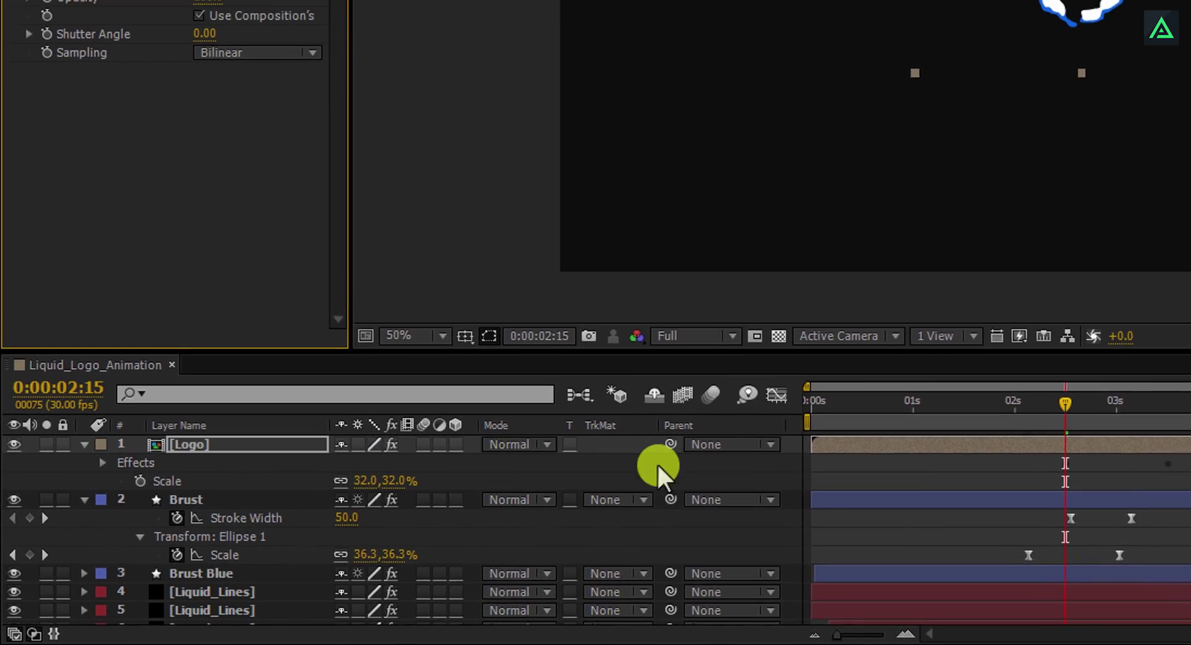
pyautogui.click(1190, 375)
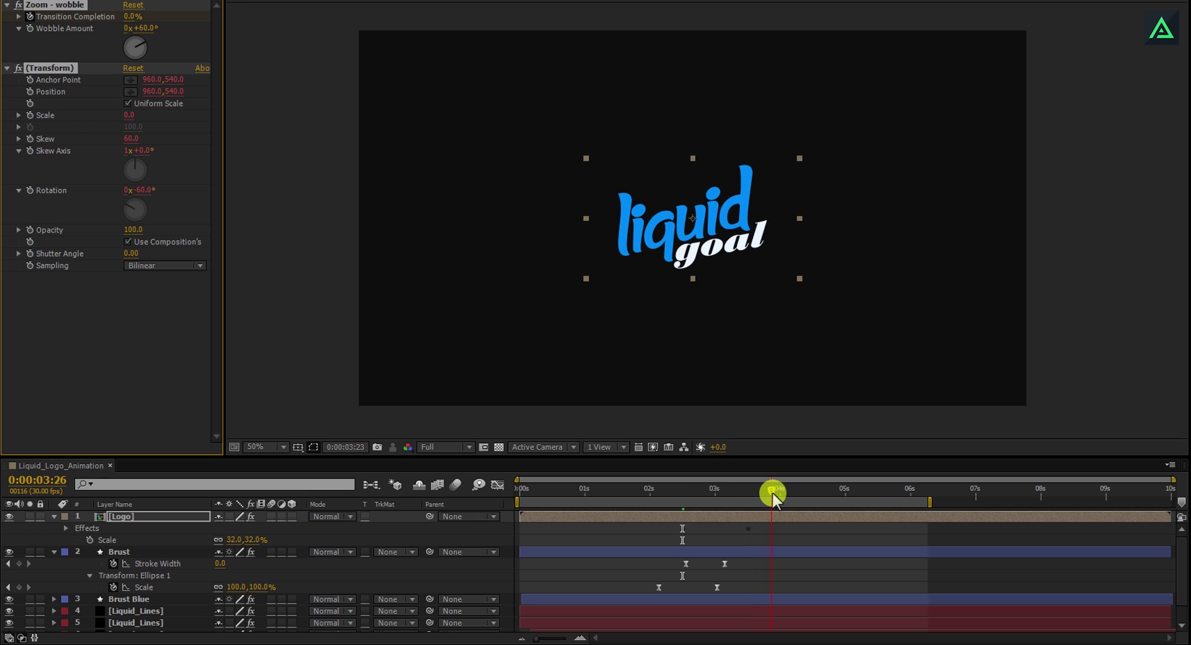
# - Give the final Transition Completion keyframe a 100% influence ease in the speed graph
pyautogui.moveTo(735, 493)
pyautogui.mouseDown()
pyautogui.moveTo(678, 499)
pyautogui.moveTo(727, 502)
pyautogui.mouseUp()
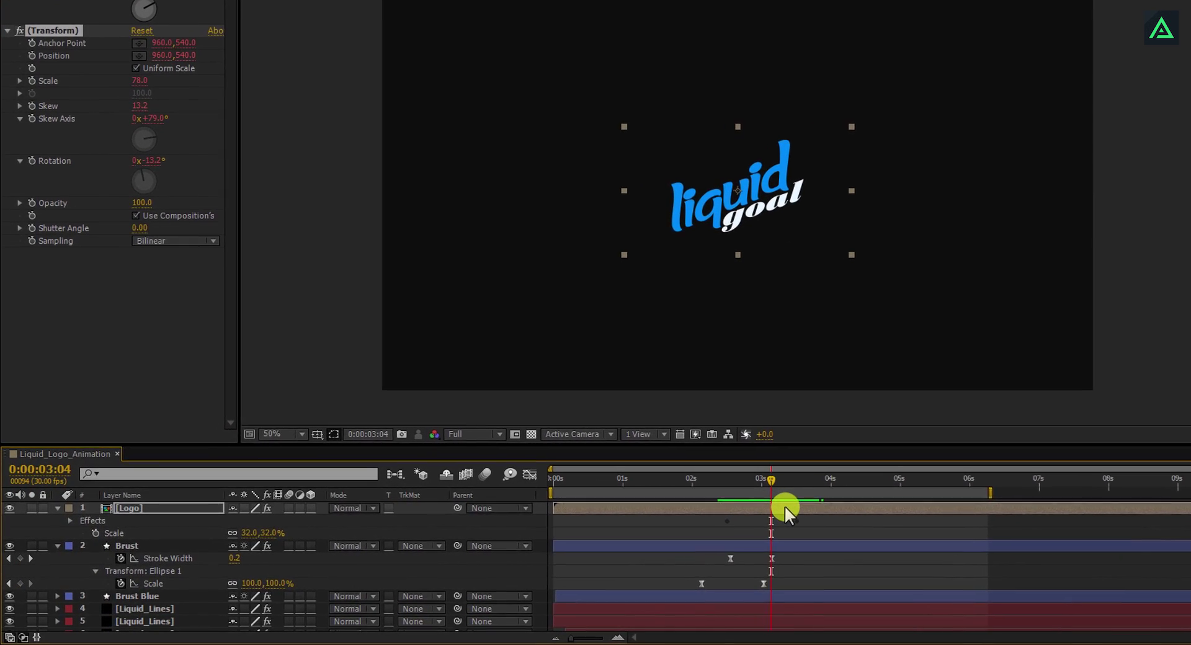
pyautogui.press('u')
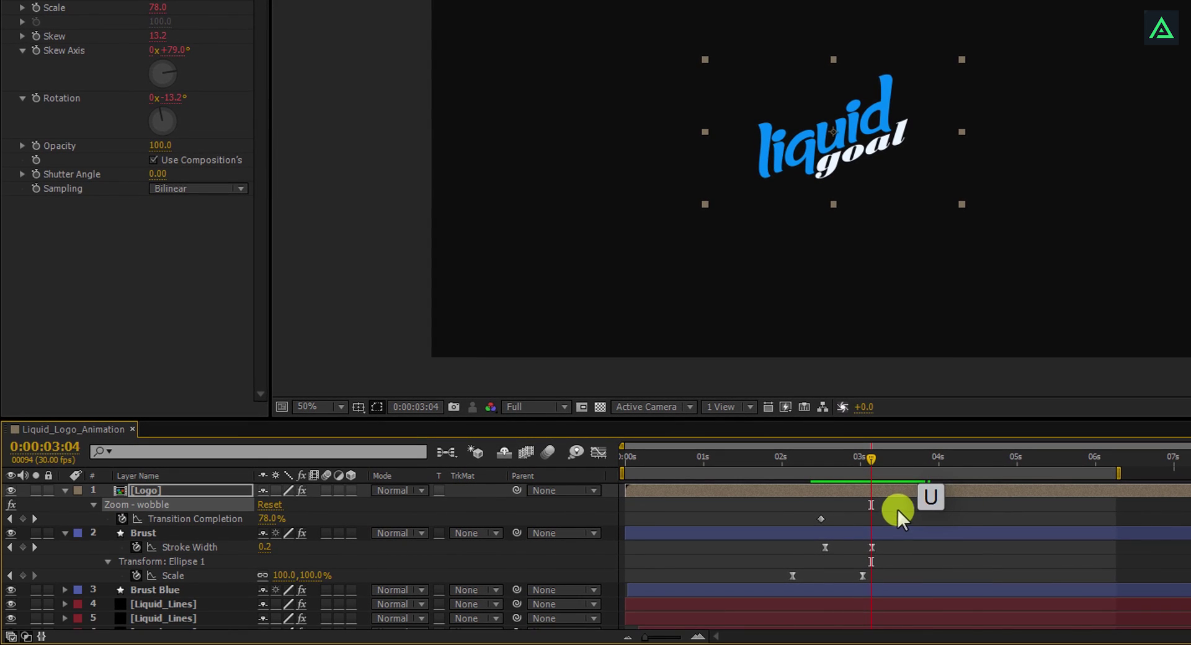
pyautogui.click(598, 452)
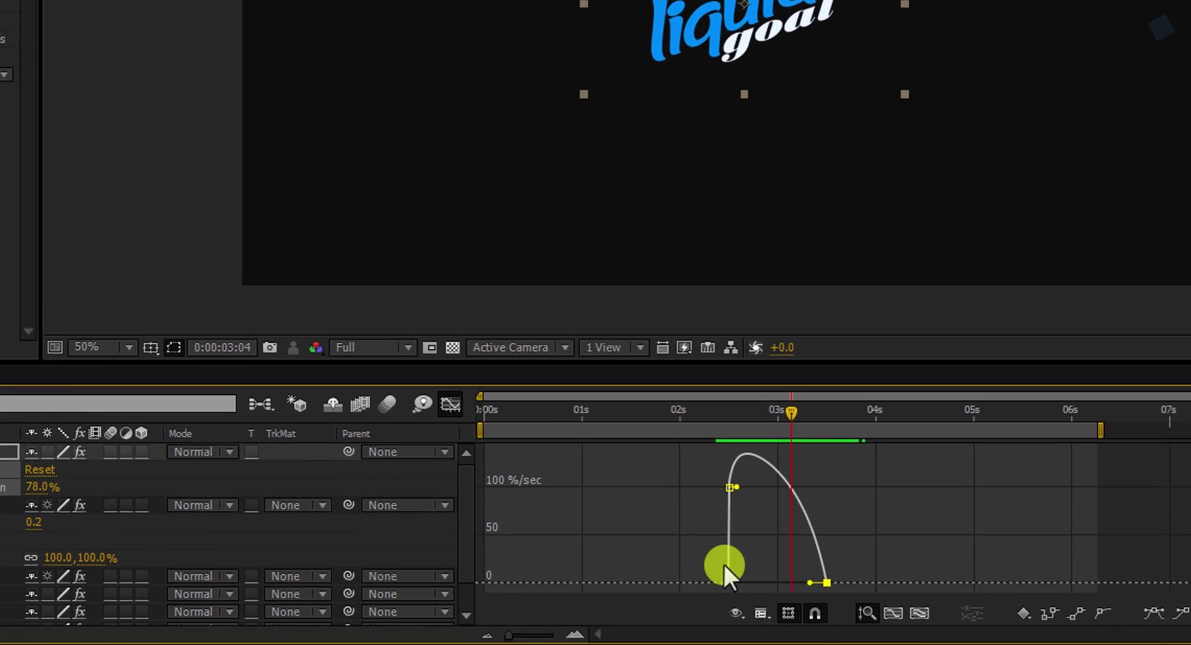
pyautogui.moveTo(810, 583); pyautogui.dragTo(788, 582)
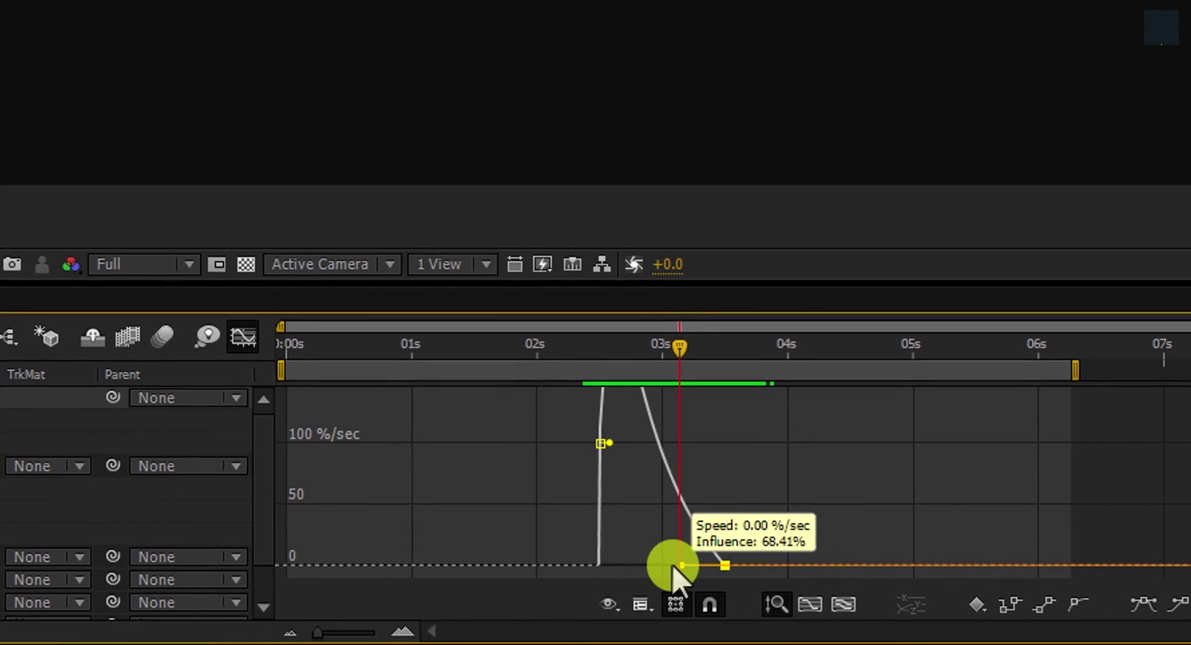
pyautogui.moveTo(673, 565); pyautogui.dragTo(850, 564)
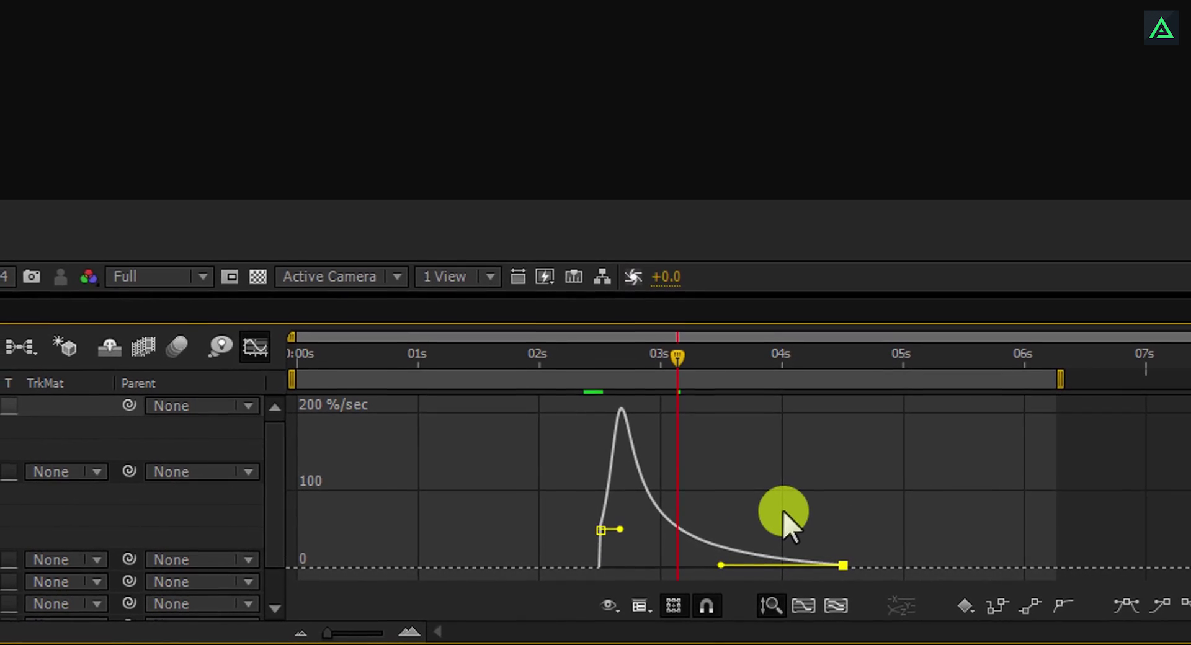
pyautogui.click(280, 378)
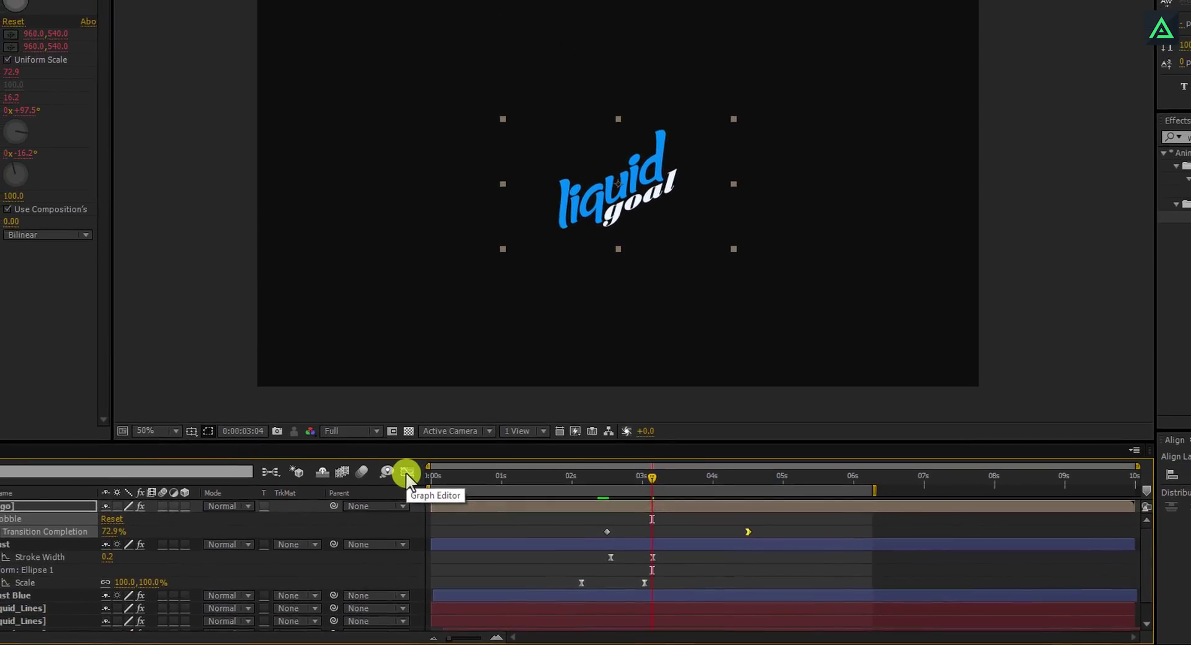
# - Play back the composition to watch the rings burst and the liquid goal logo wobble in
pyautogui.press('space')
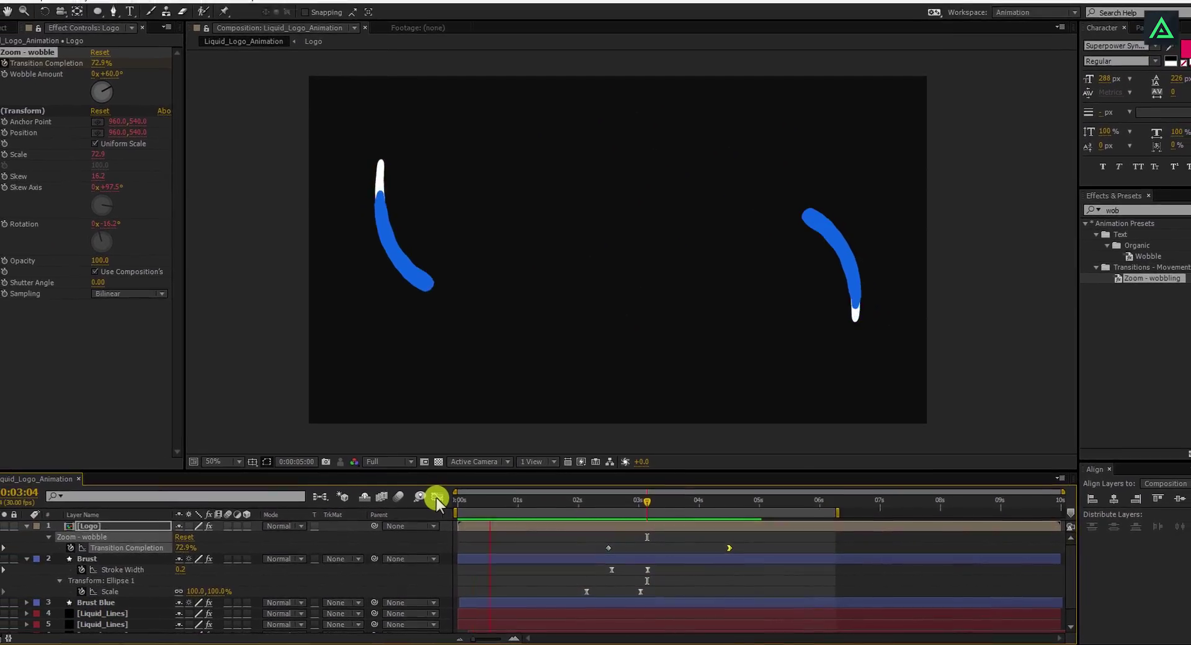